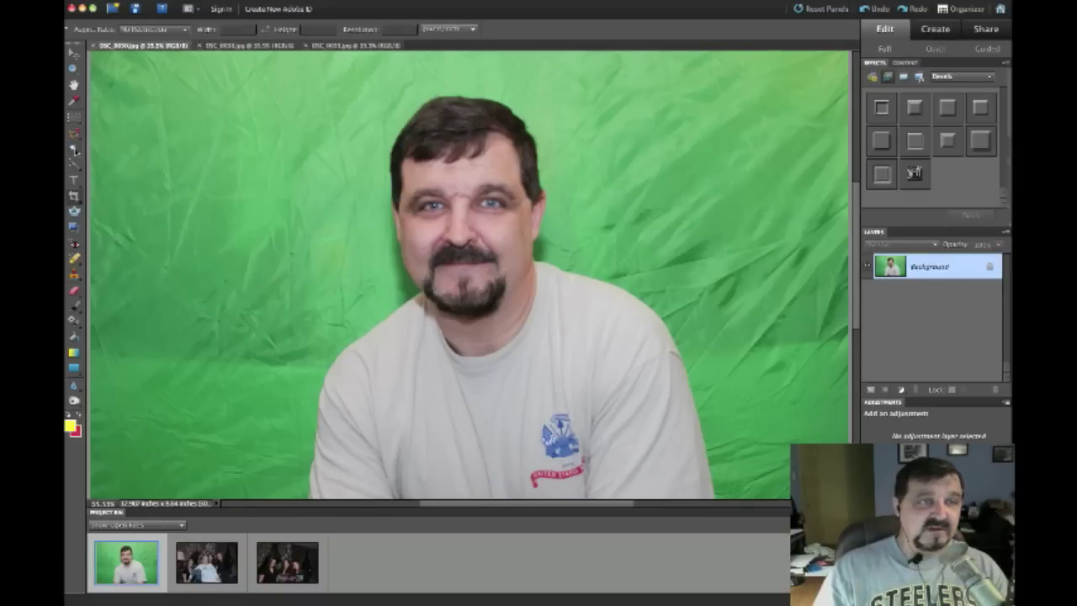
Select the green backdrop with the Magic Wand, adjusting the tolerance and adding the missed patches on both sides of the man.
click(75, 150)
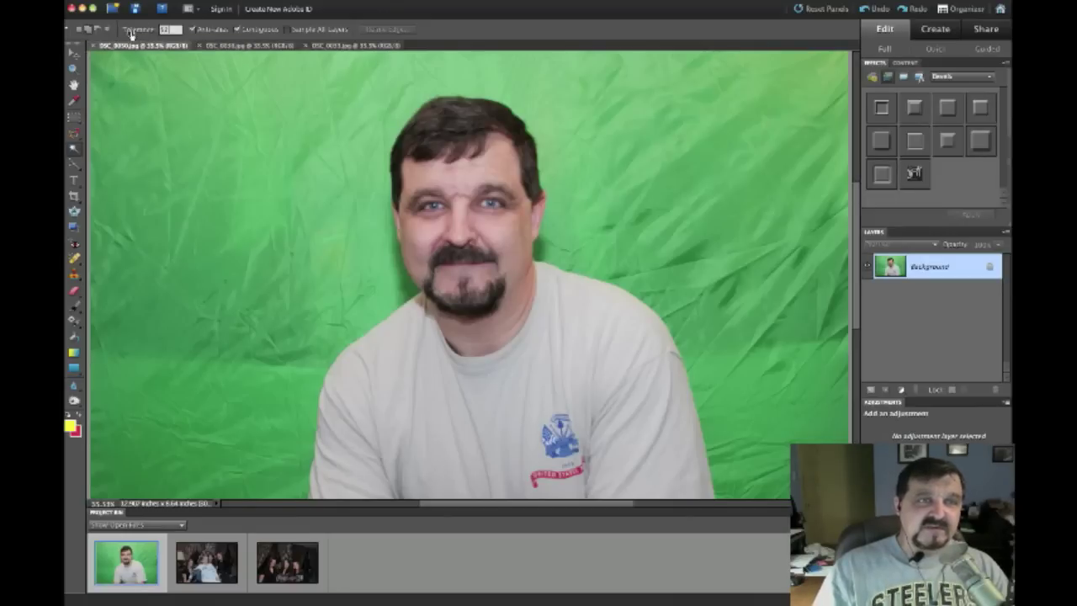
mouse_move(153, 34)
mouse_down()
mouse_move(123, 38)
mouse_move(162, 37)
mouse_move(117, 38)
mouse_move(141, 36)
mouse_up()
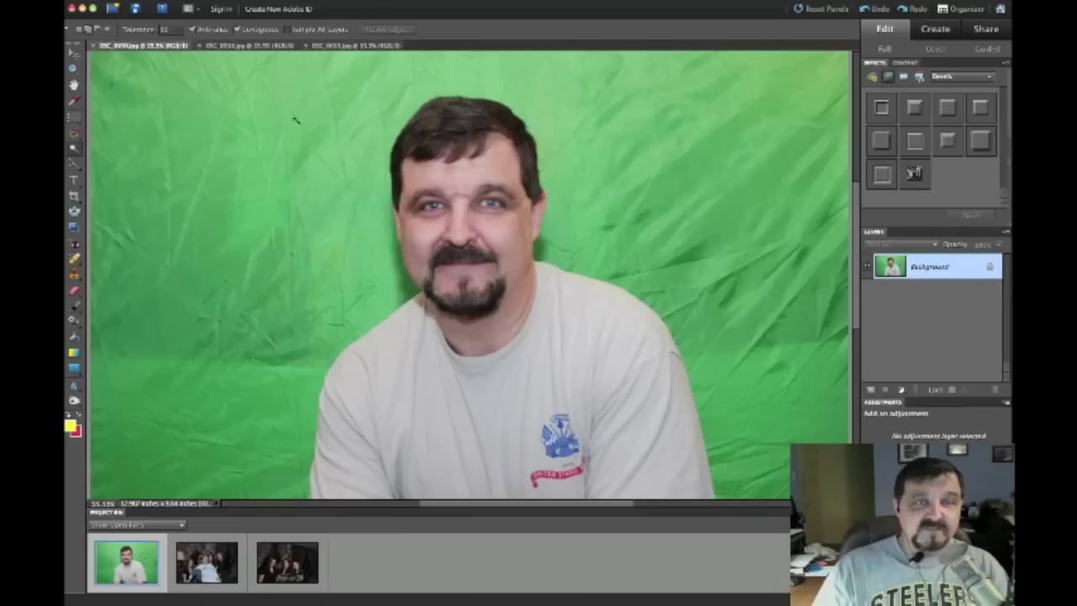
click(220, 102)
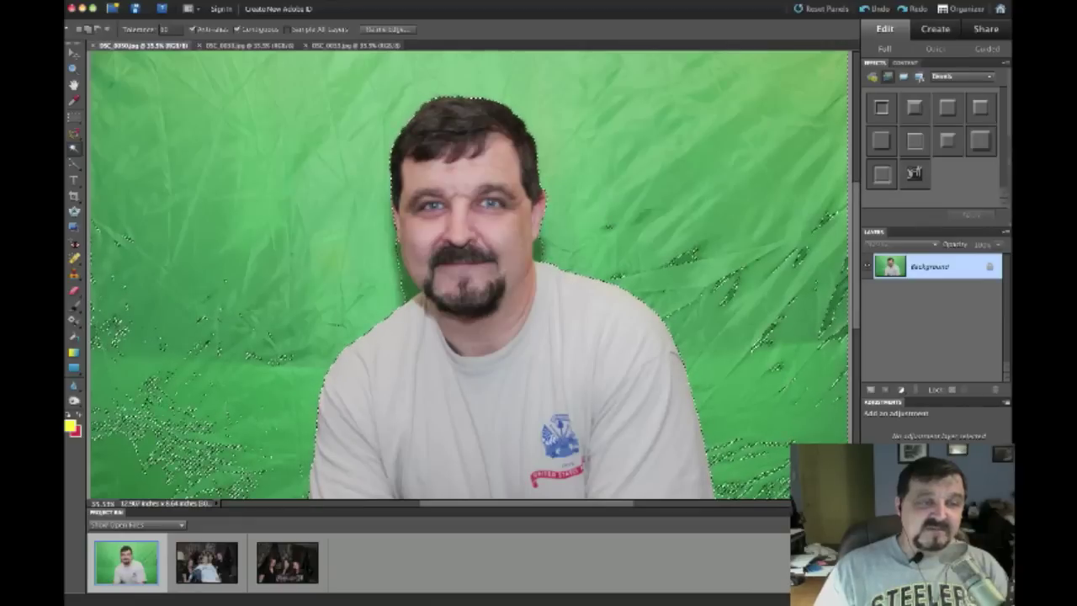
click(148, 398)
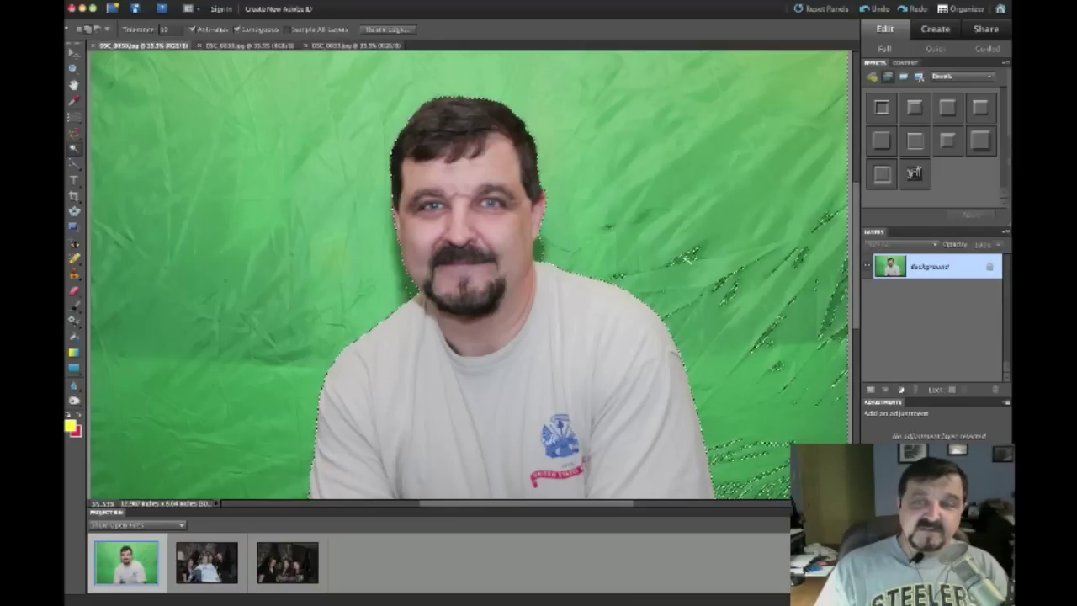
click(689, 257)
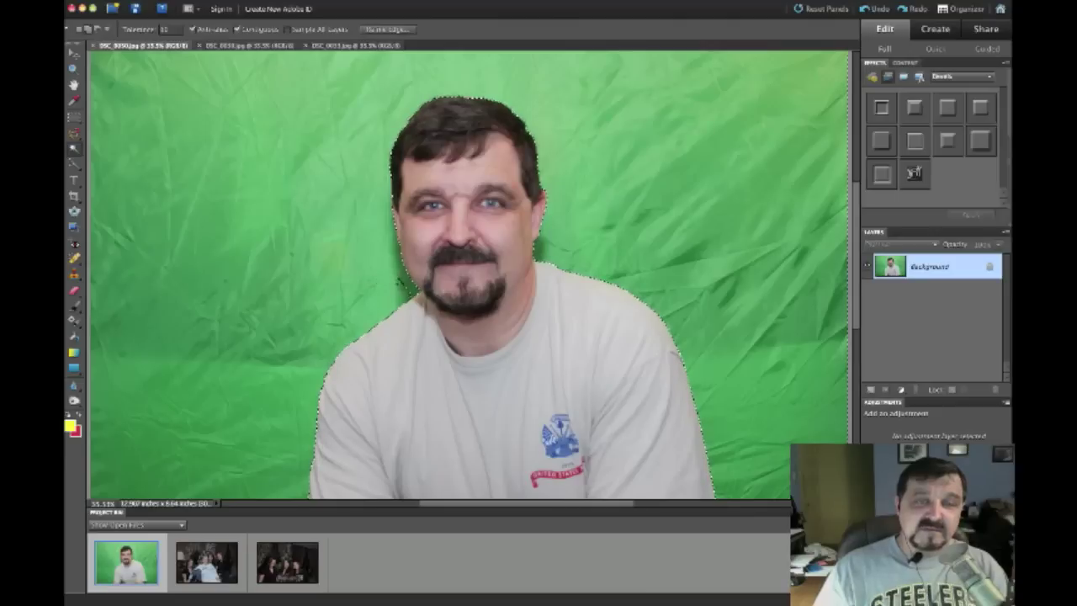
Invert the backdrop selection to copy the man onto a new layer, and hide the Background layer.
click(73, 166)
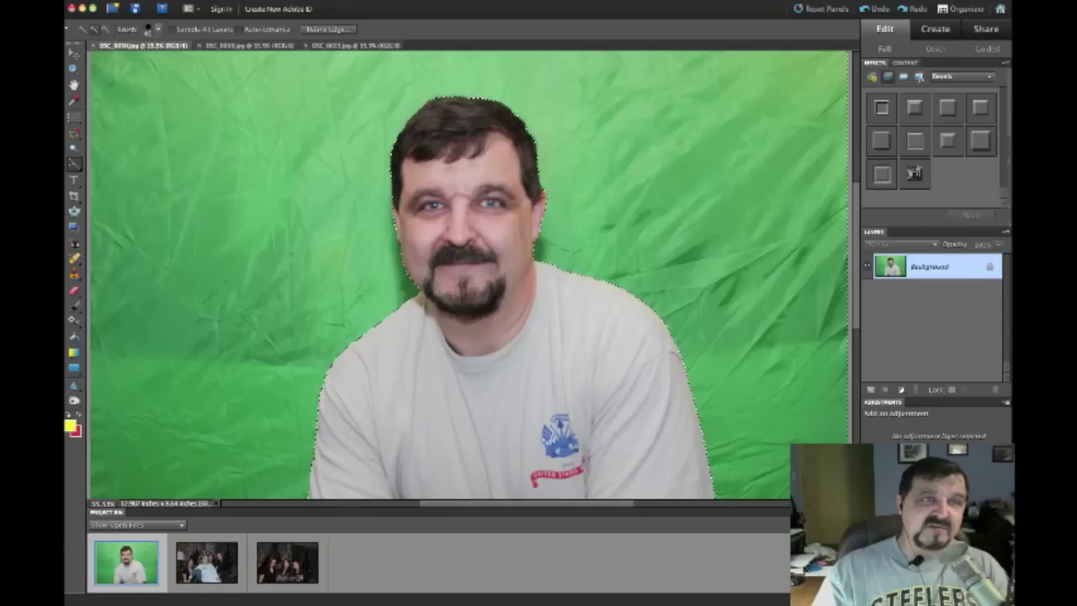
click(109, 37)
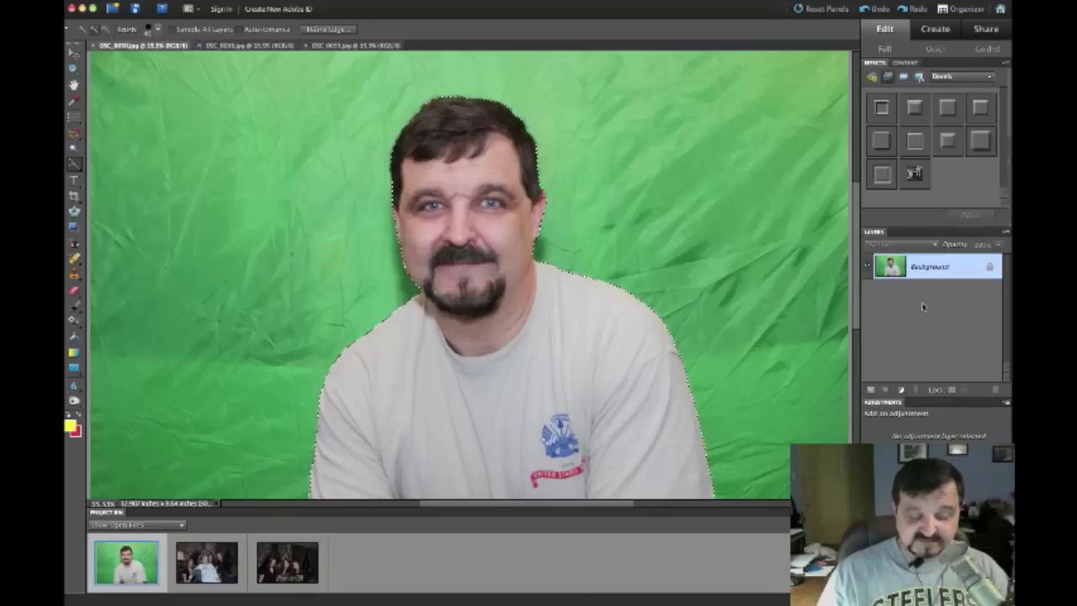
key(ctrl+j)
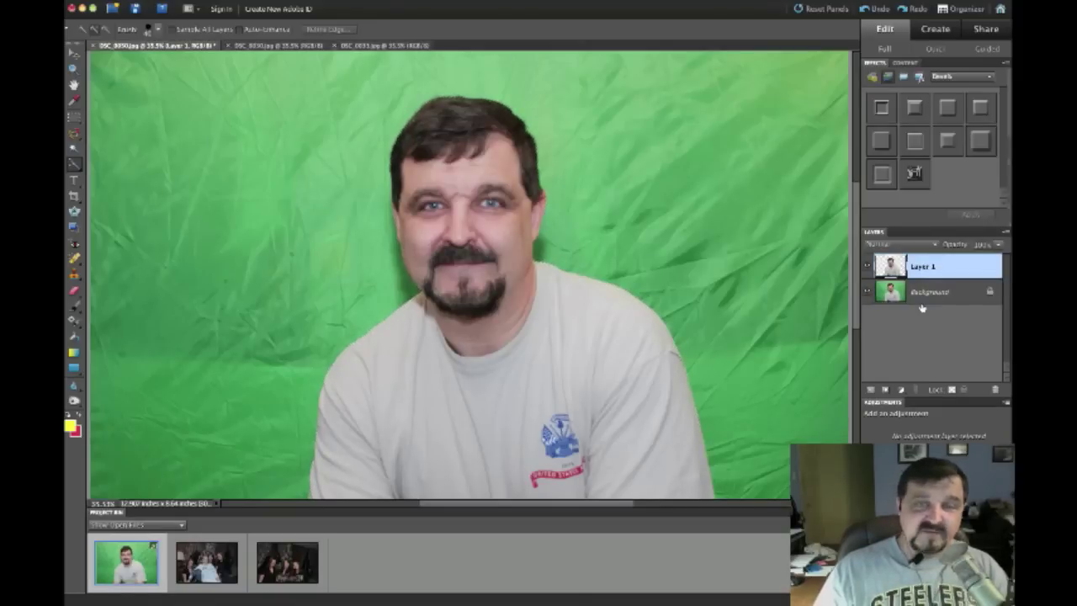
click(868, 292)
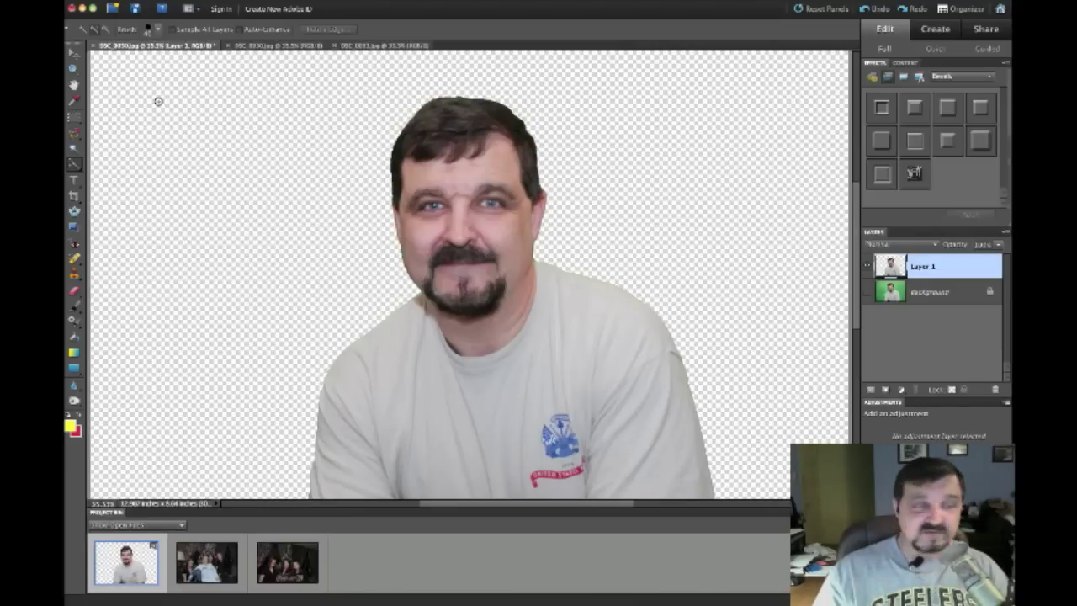
Examine the cutout's edges up close along the shirt's shoulder, the face and the hair.
click(75, 72)
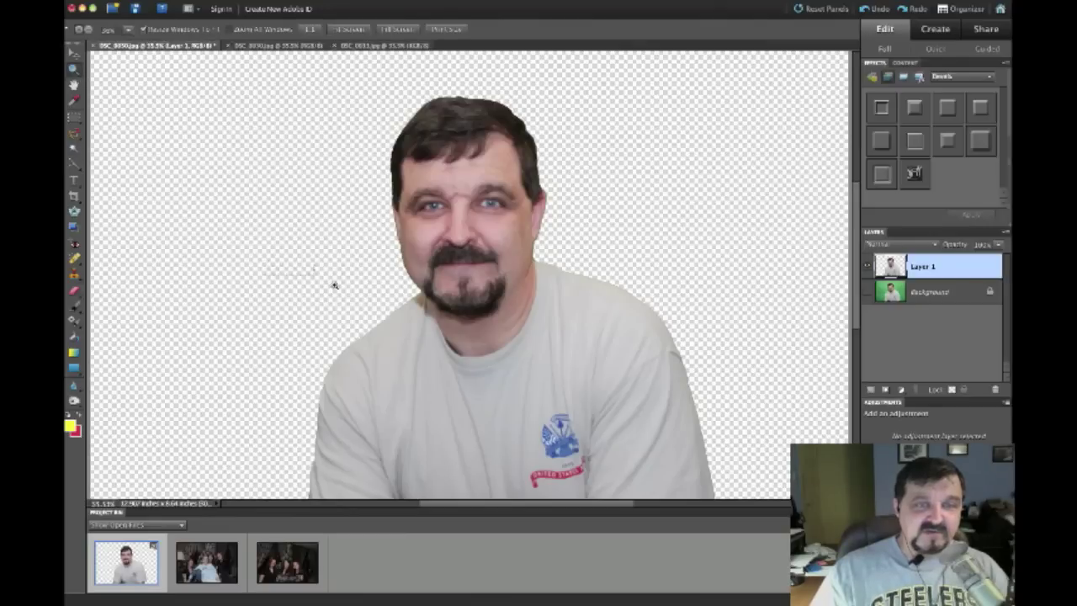
click(428, 464)
drag(432, 493, 432, 494)
drag(372, 166, 627, 383)
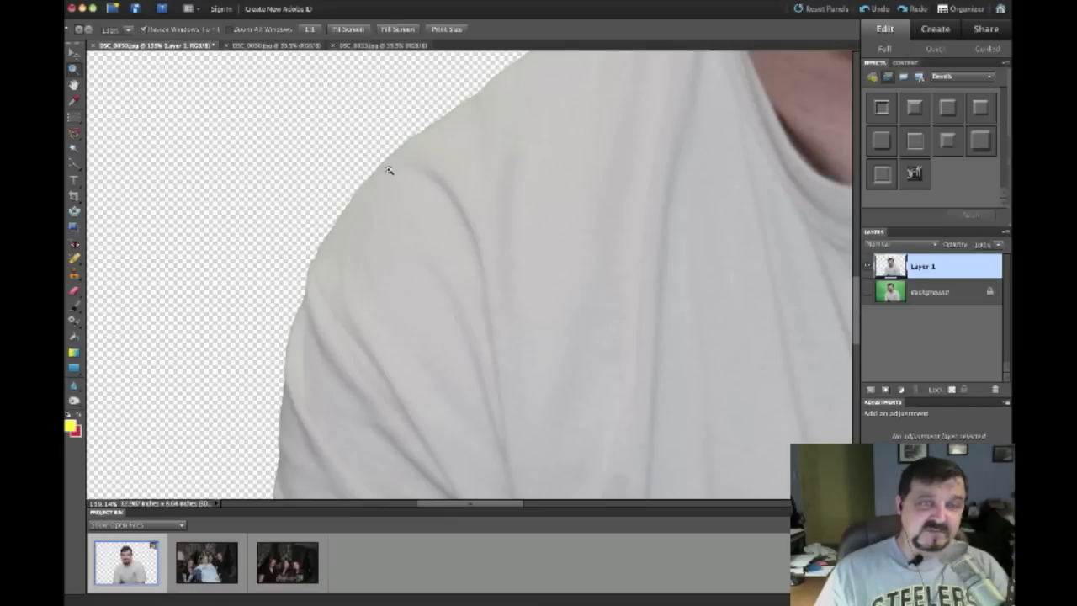
scroll(388, 171, up, 4)
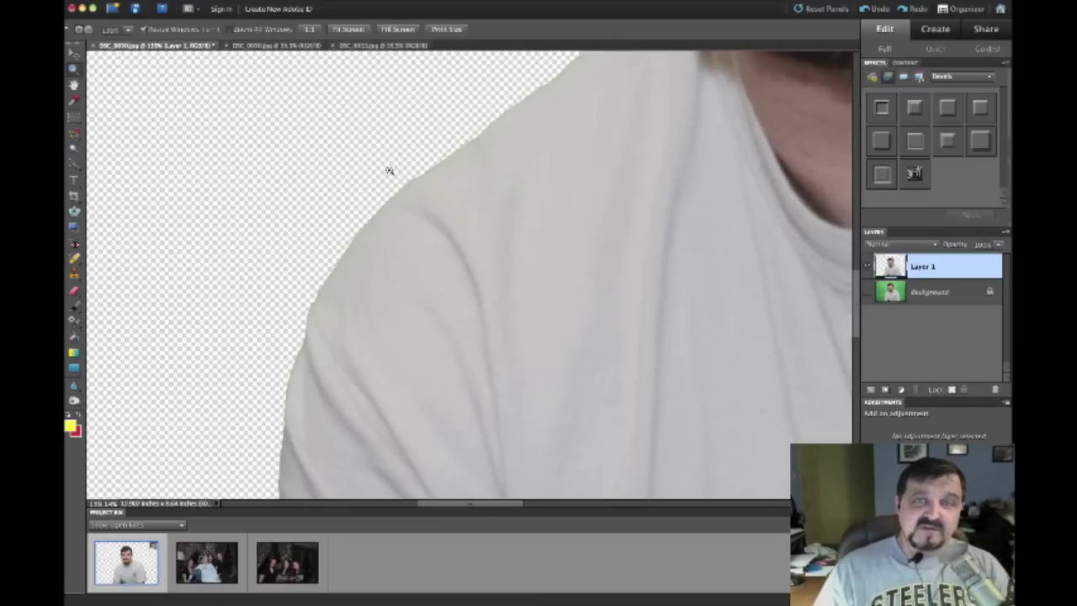
scroll(389, 171, up, 7)
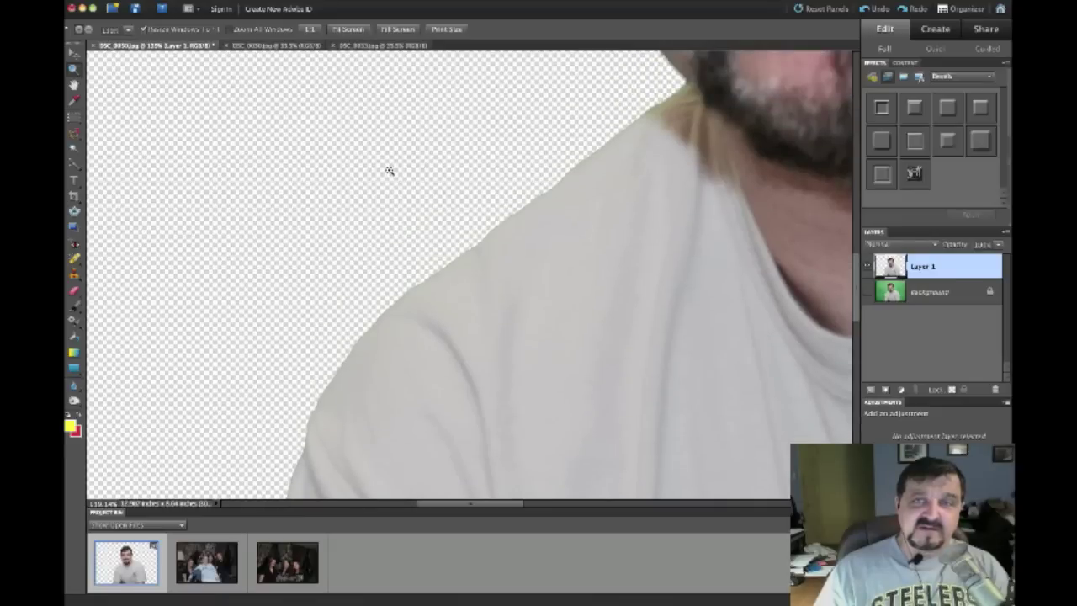
scroll(388, 170, up, 11)
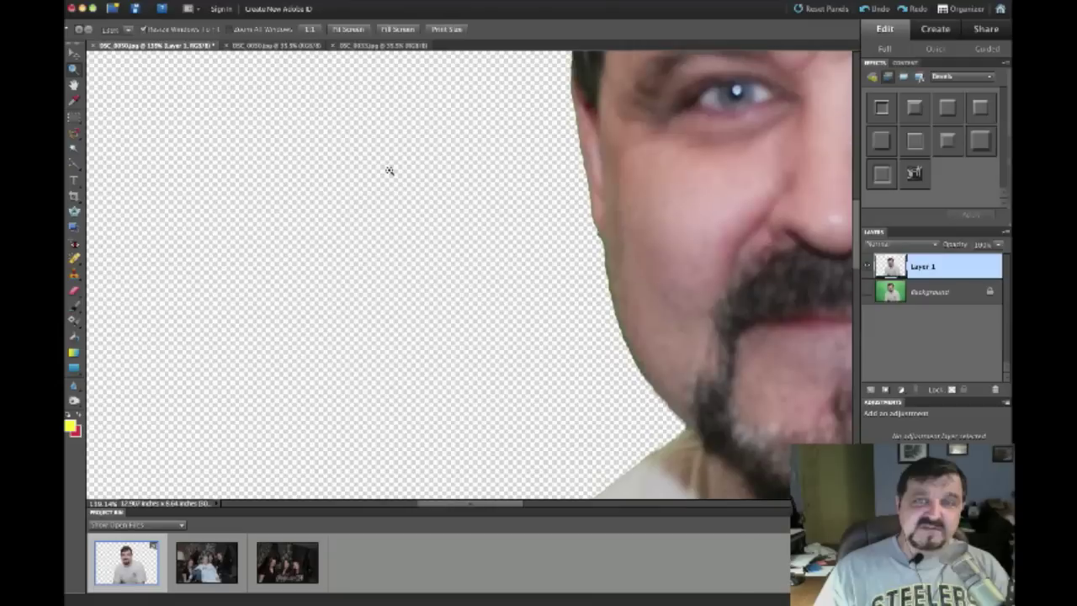
scroll(389, 171, up, 11)
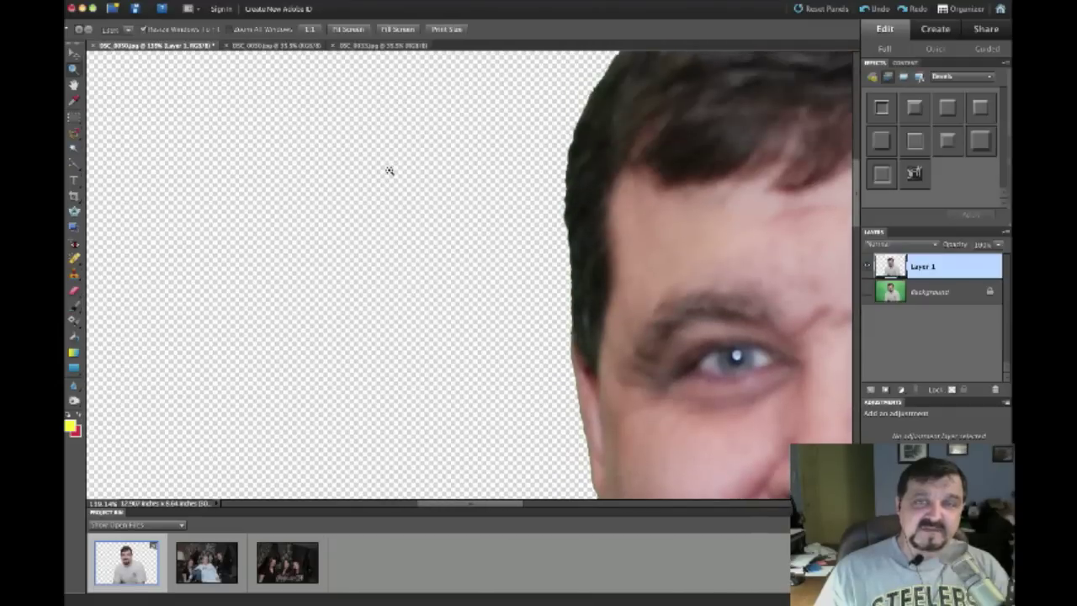
scroll(389, 171, down, 17)
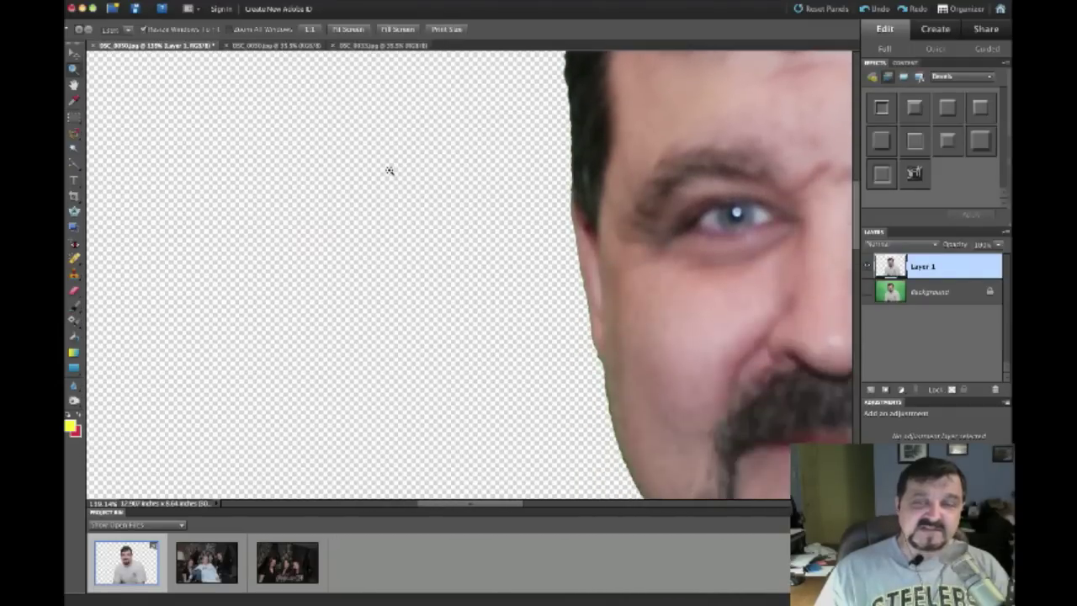
scroll(389, 171, down, 9)
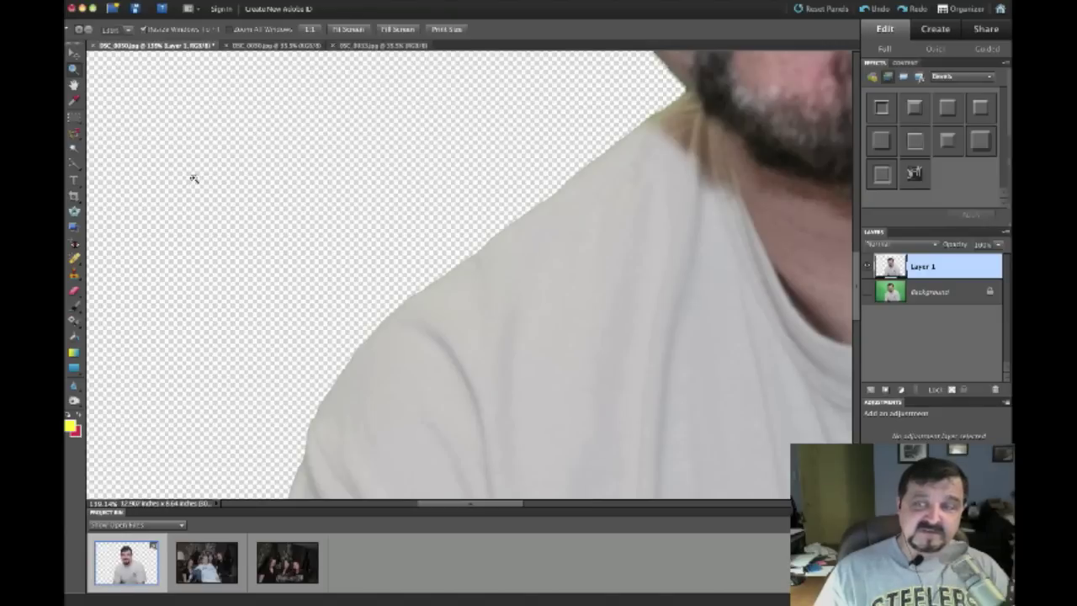
Set the Brush's foreground colour to the light gray #bfbcb7 sampled from the shirt near the shoulder edge.
click(75, 307)
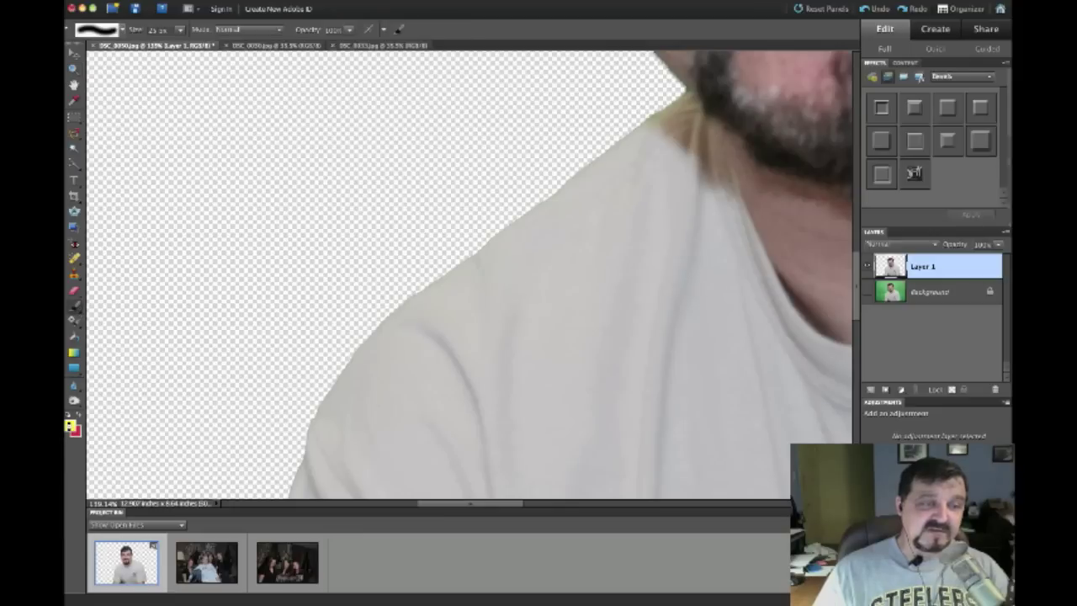
click(71, 425)
drag(604, 34, 673, 9)
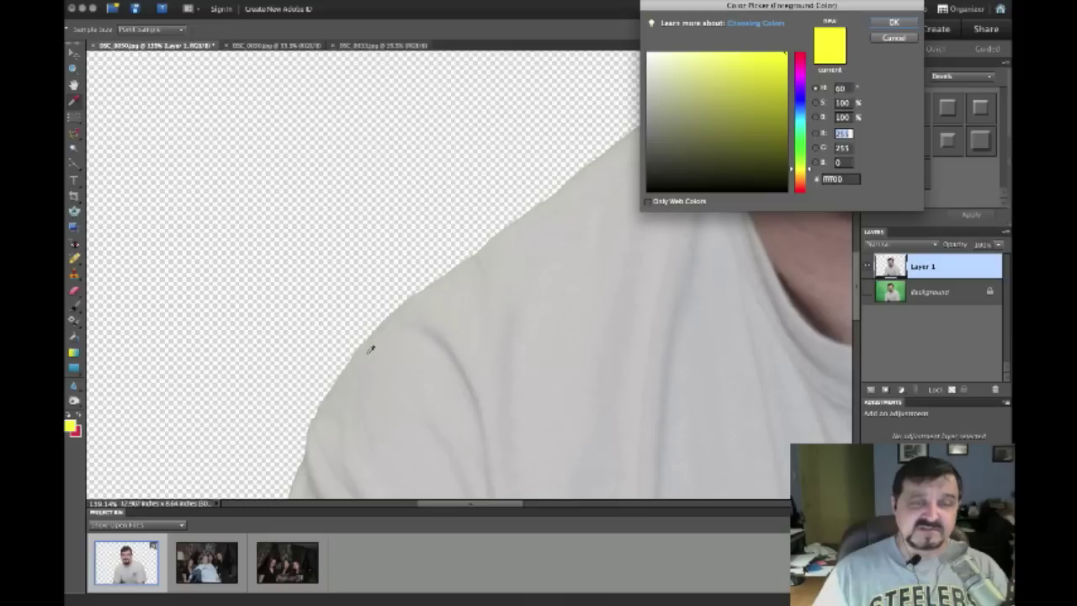
drag(714, 6, 234, 62)
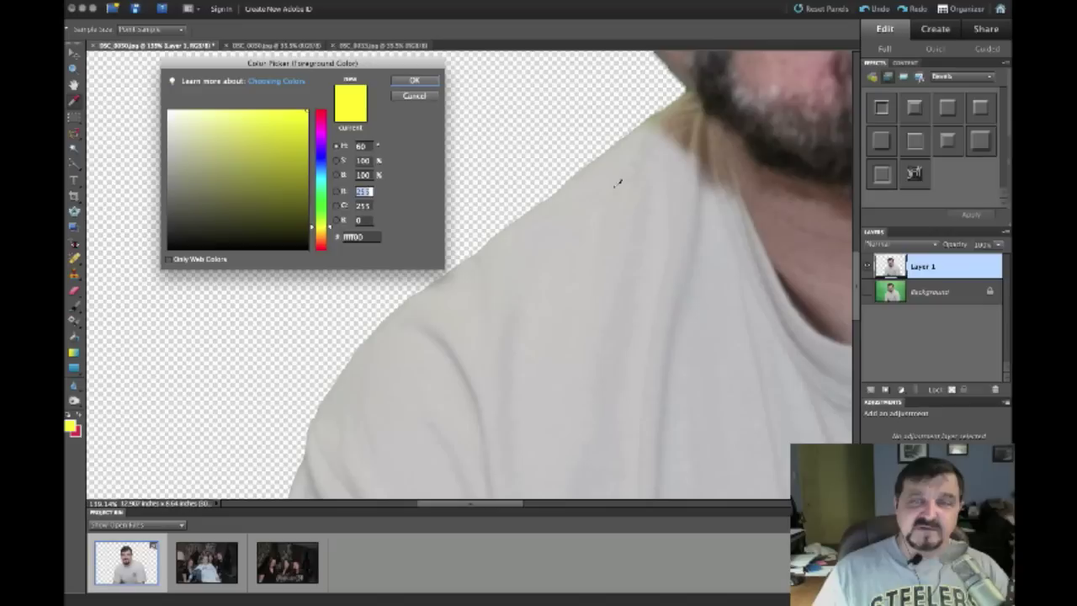
click(602, 160)
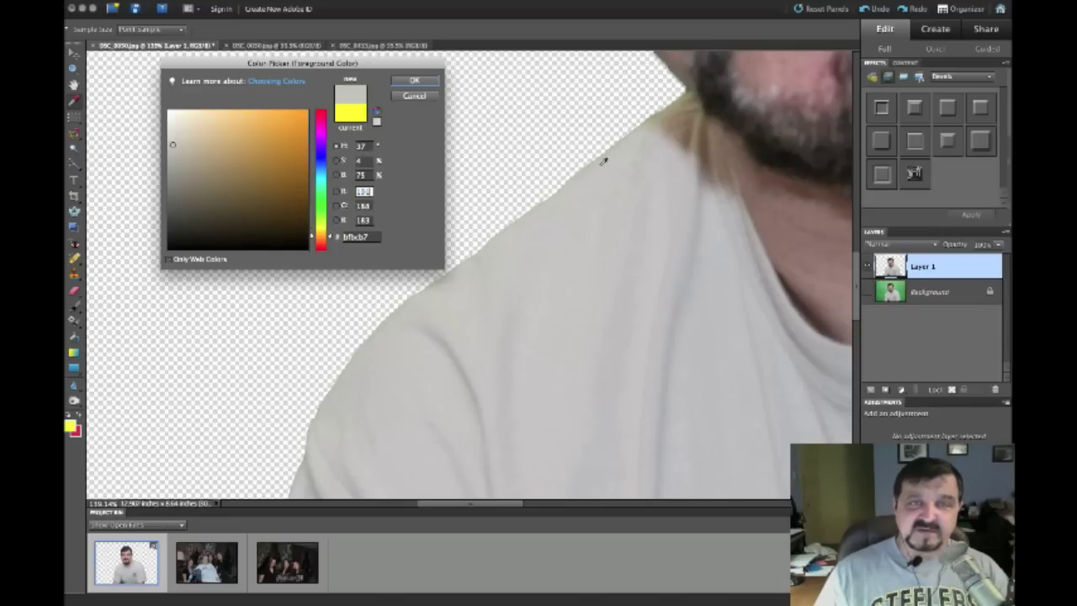
click(402, 84)
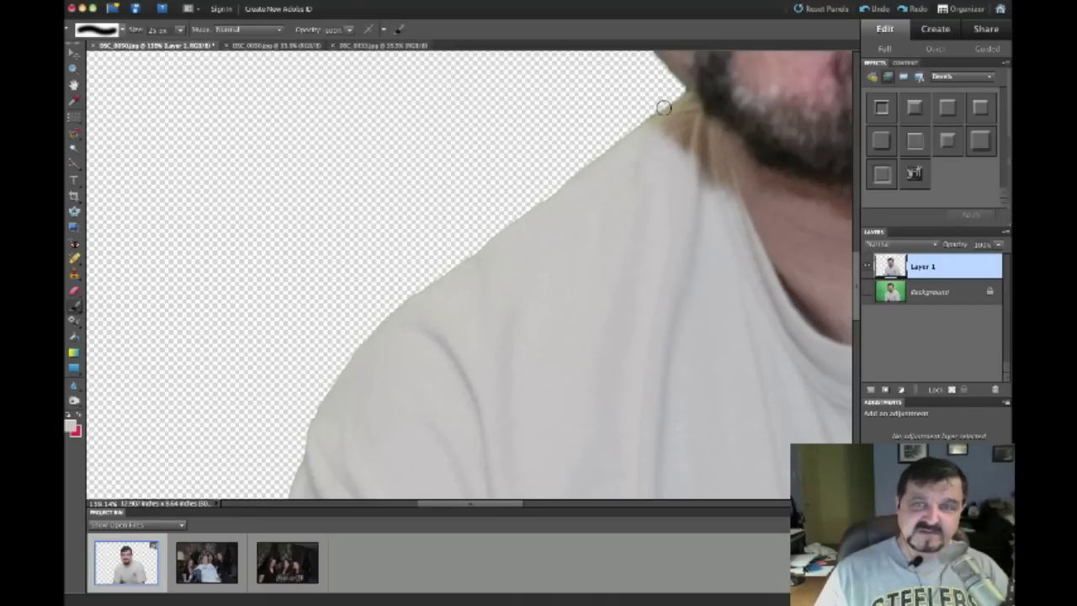
Paint the sampled gray along the shirt's shoulder edge from the neck down to the sleeve on Layer 1.
drag(604, 151, 522, 212)
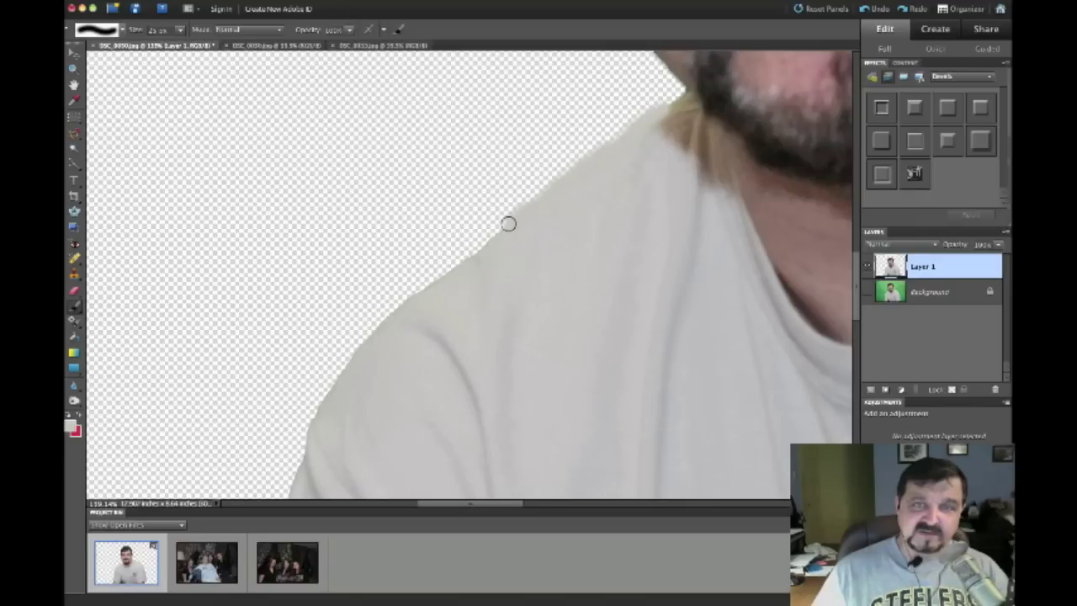
mouse_move(507, 223)
mouse_down()
mouse_move(379, 312)
mouse_move(386, 318)
mouse_move(341, 371)
mouse_up()
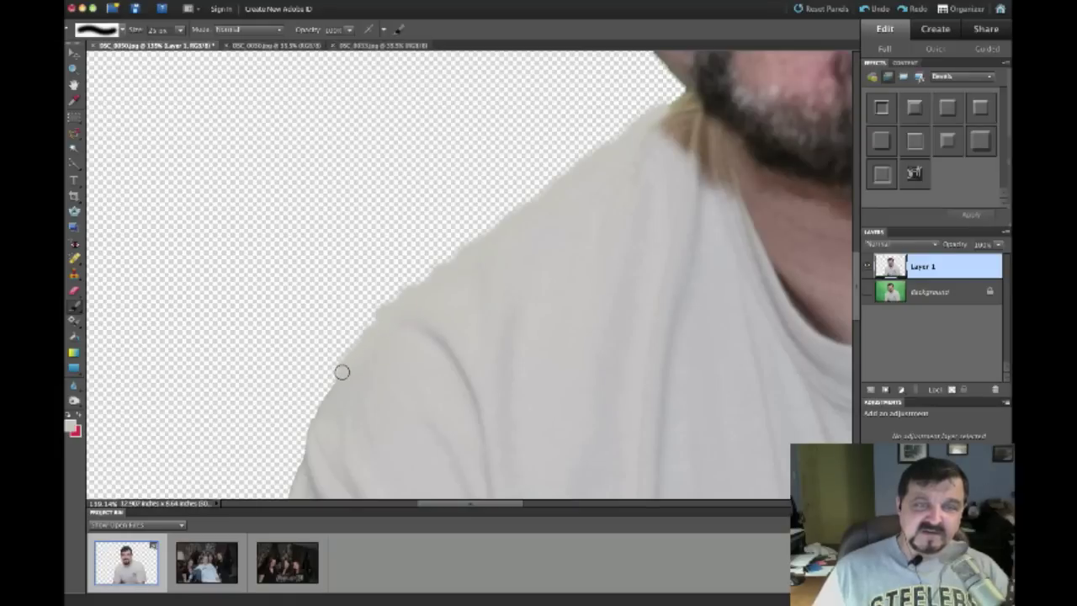
click(75, 67)
drag(394, 92, 739, 289)
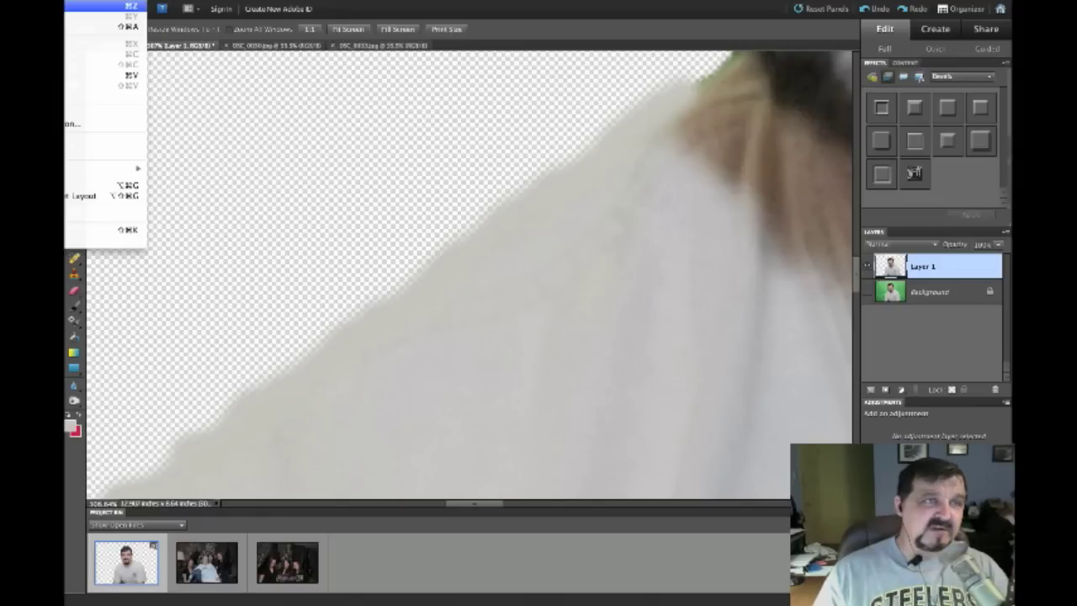
Undo all the gray brush strokes along the shirt's shoulder edge.
click(101, 5)
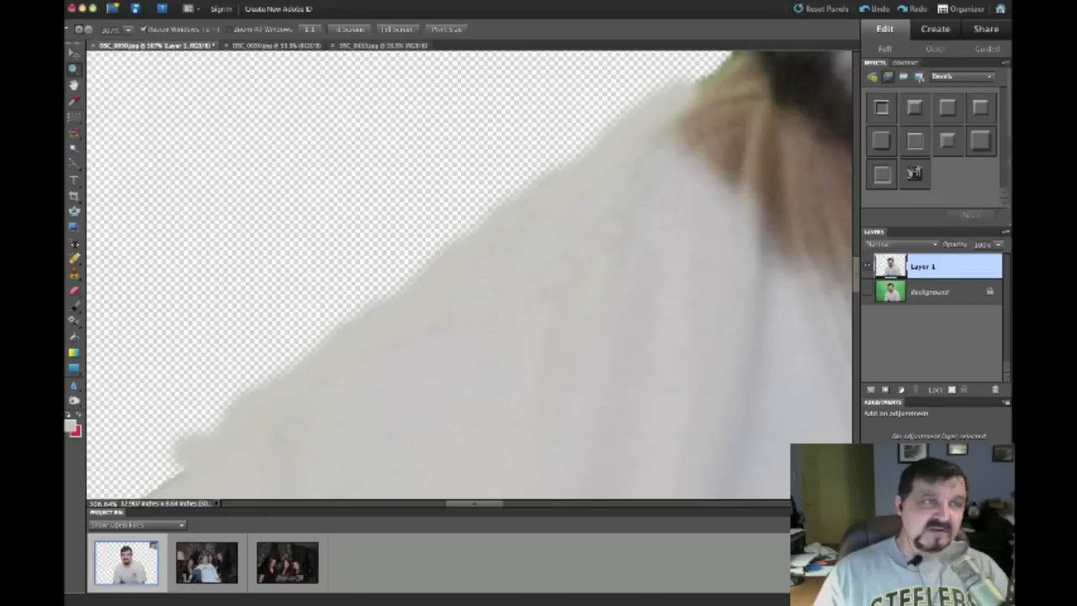
click(84, 2)
click(101, 5)
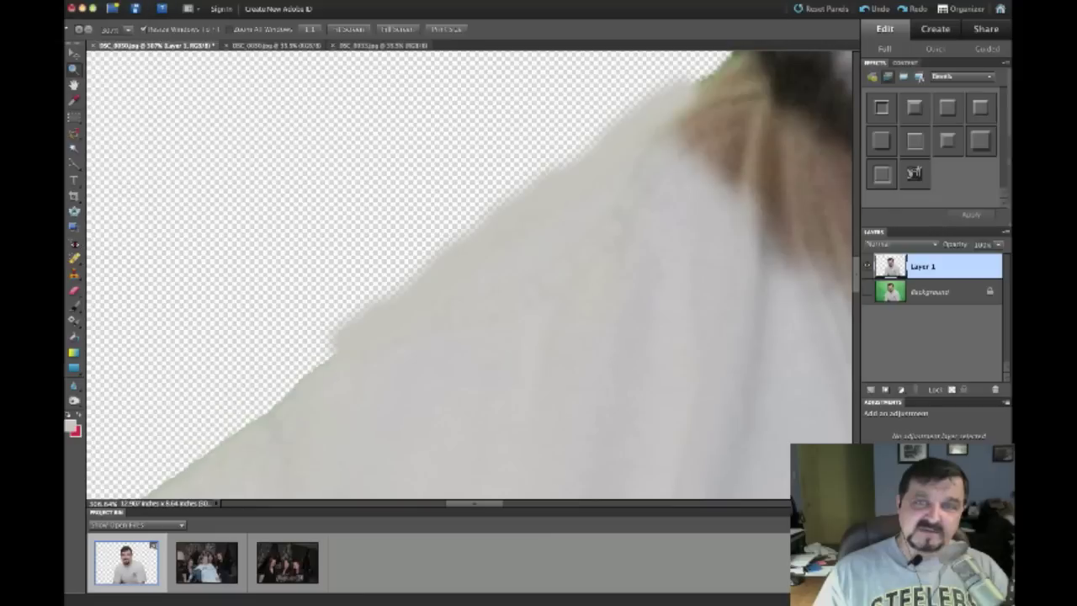
click(84, 2)
click(118, 96)
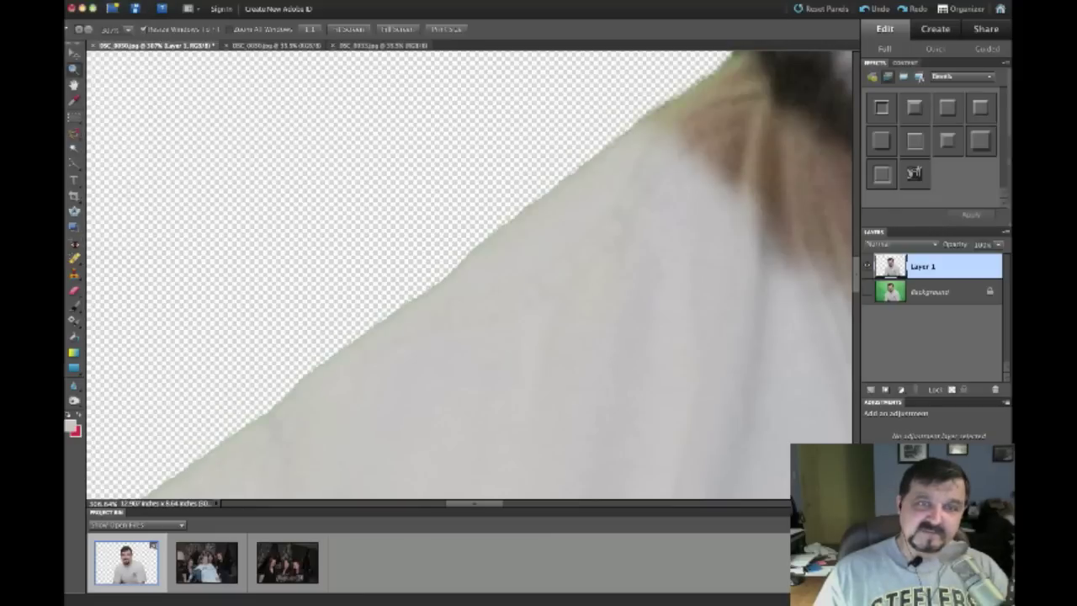
Compare the shirt's shoulder edge up close with the Background layer shown and hidden, leaving that layer shown.
scroll(378, 199, down, 2)
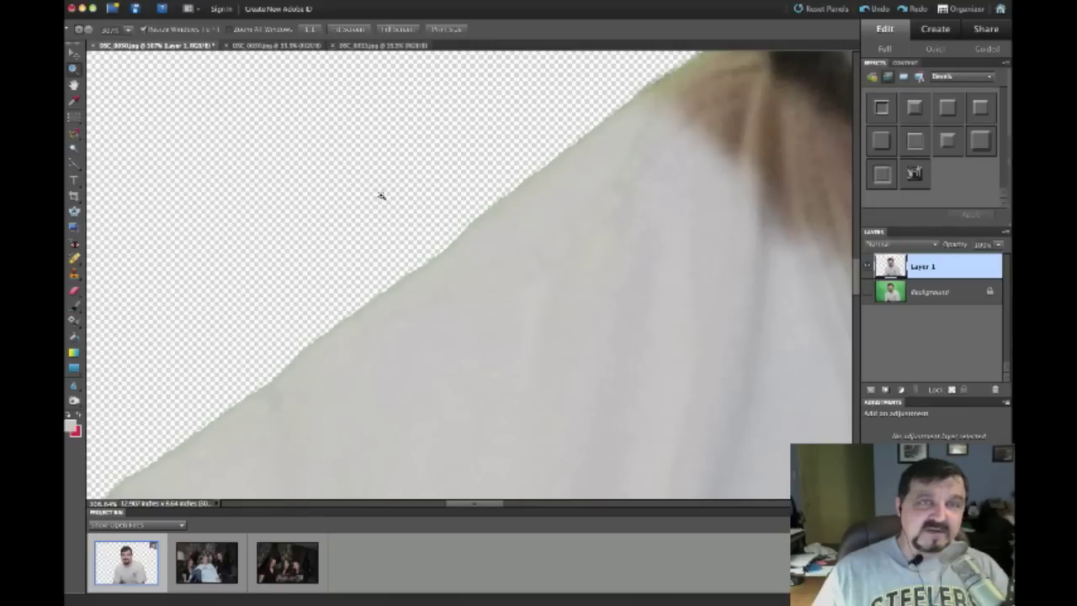
right_click(353, 115)
right_click(323, 124)
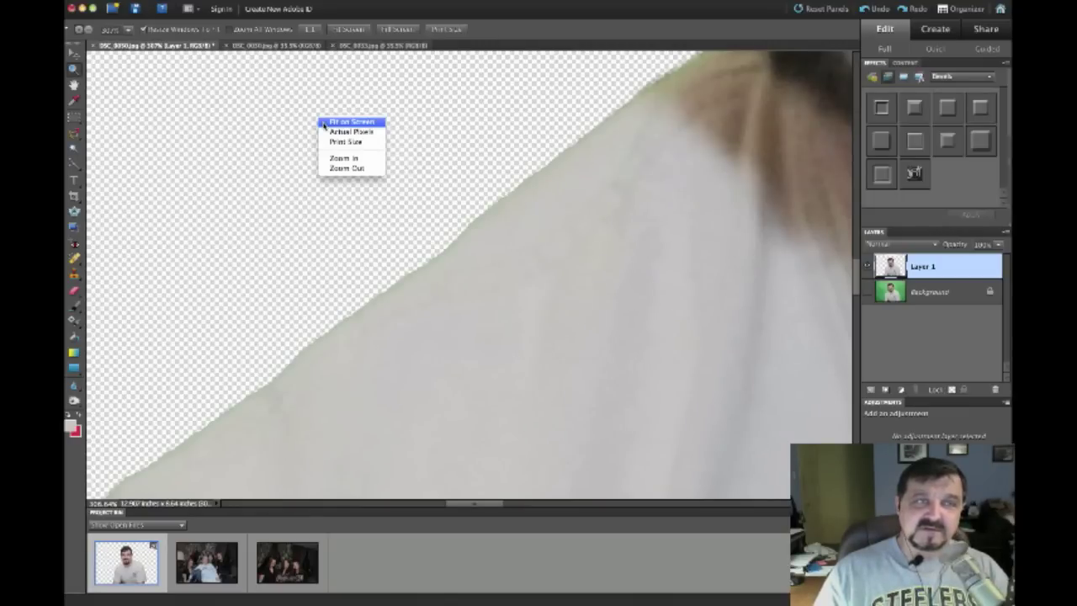
click(323, 123)
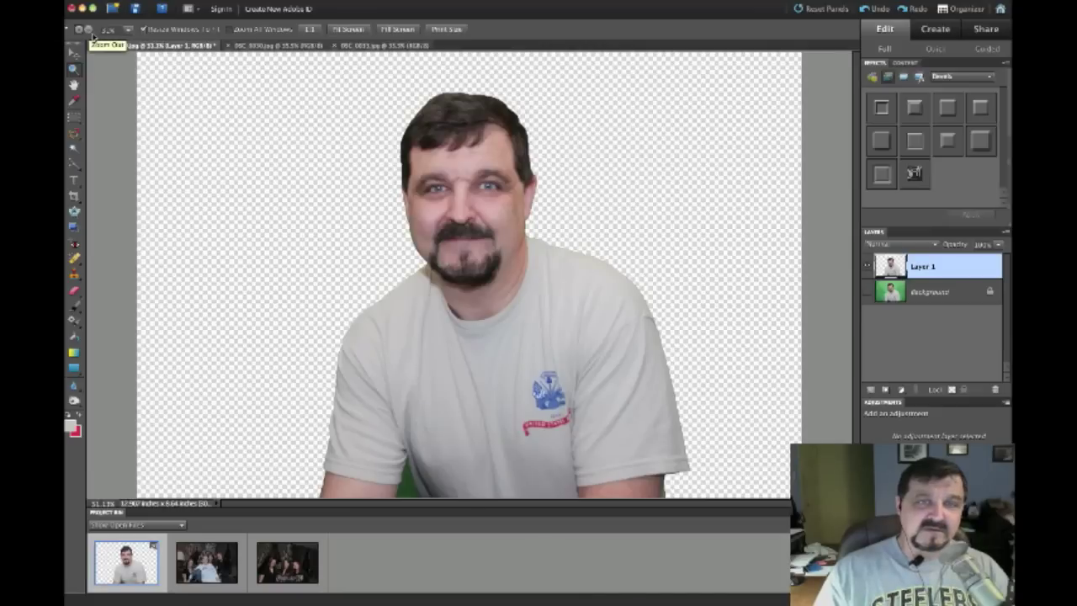
click(74, 68)
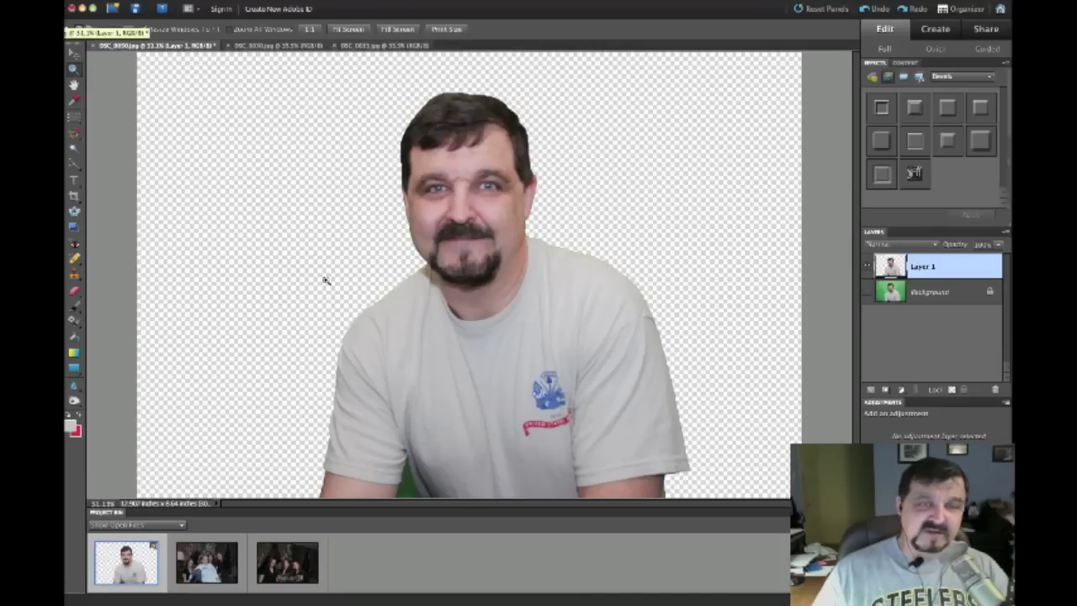
drag(328, 277, 439, 430)
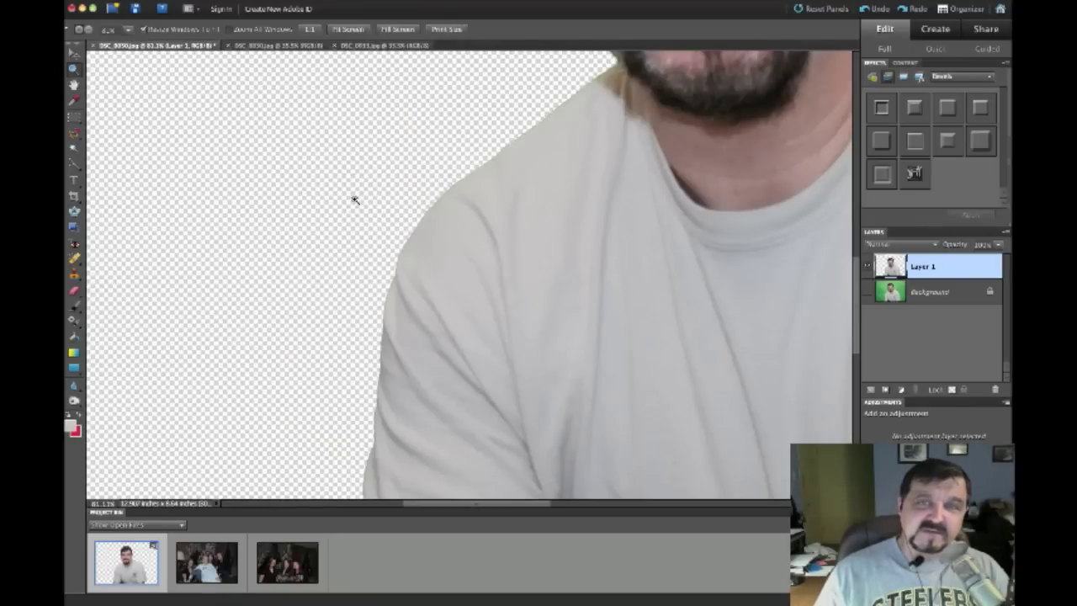
drag(296, 108, 595, 447)
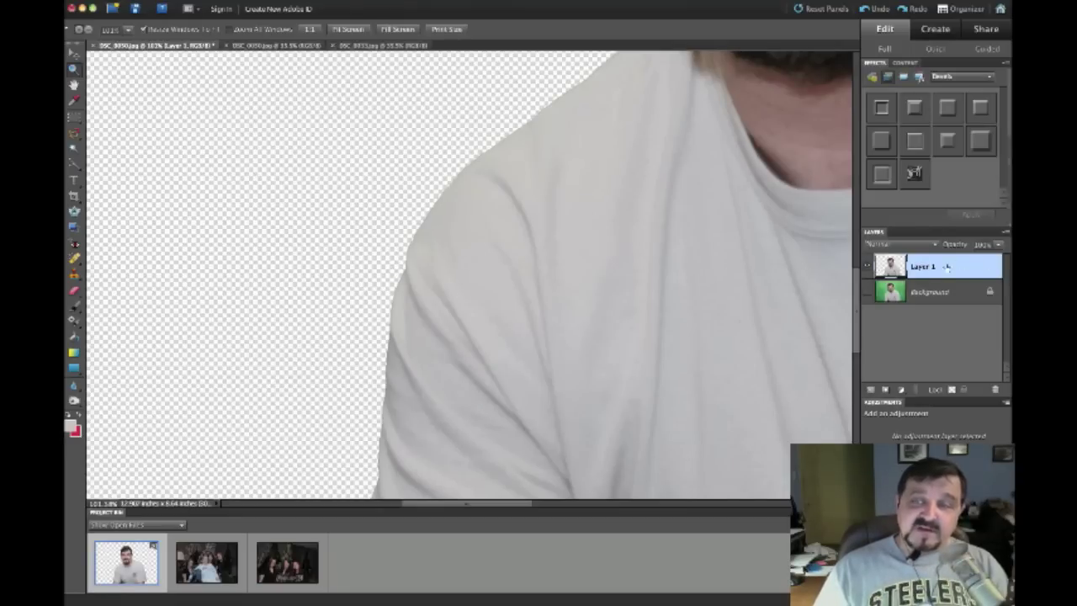
click(870, 293)
click(868, 294)
click(868, 292)
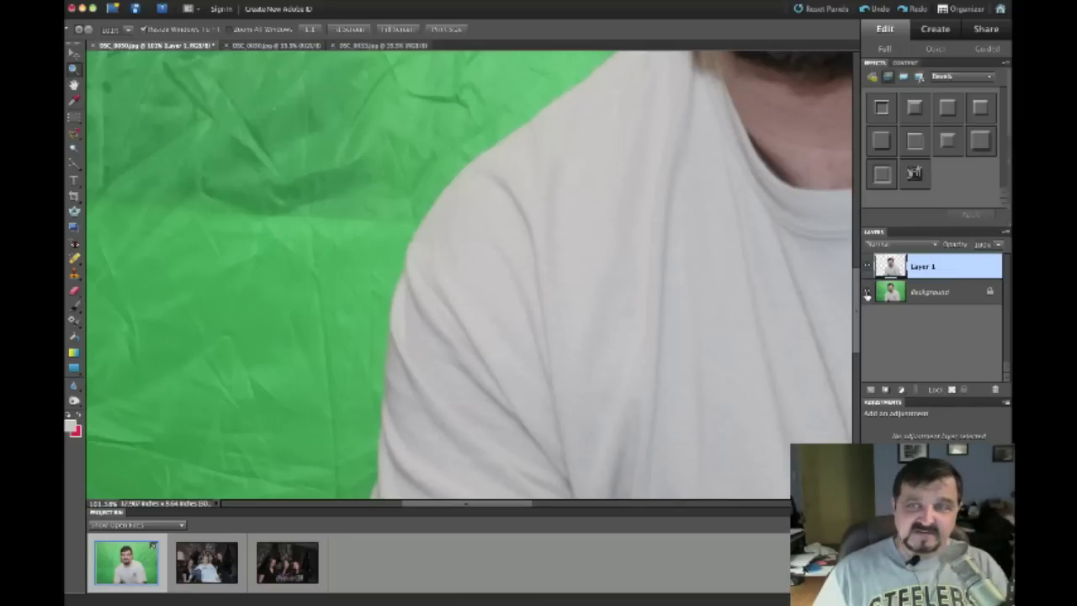
Hide the Background layer and lock the transparent pixels of Layer 1.
click(868, 292)
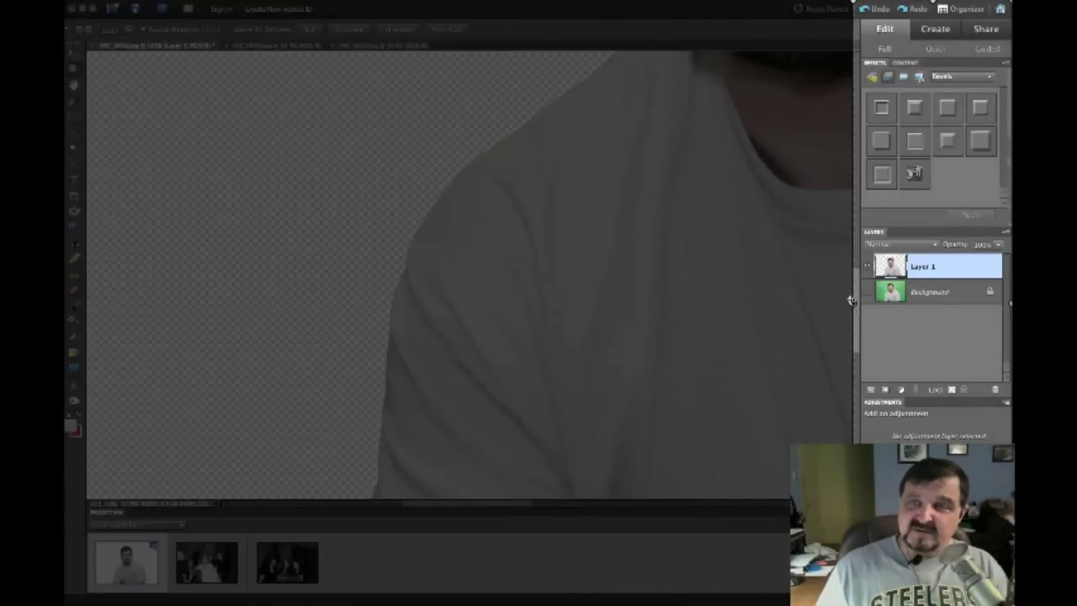
drag(932, 4, 932, 238)
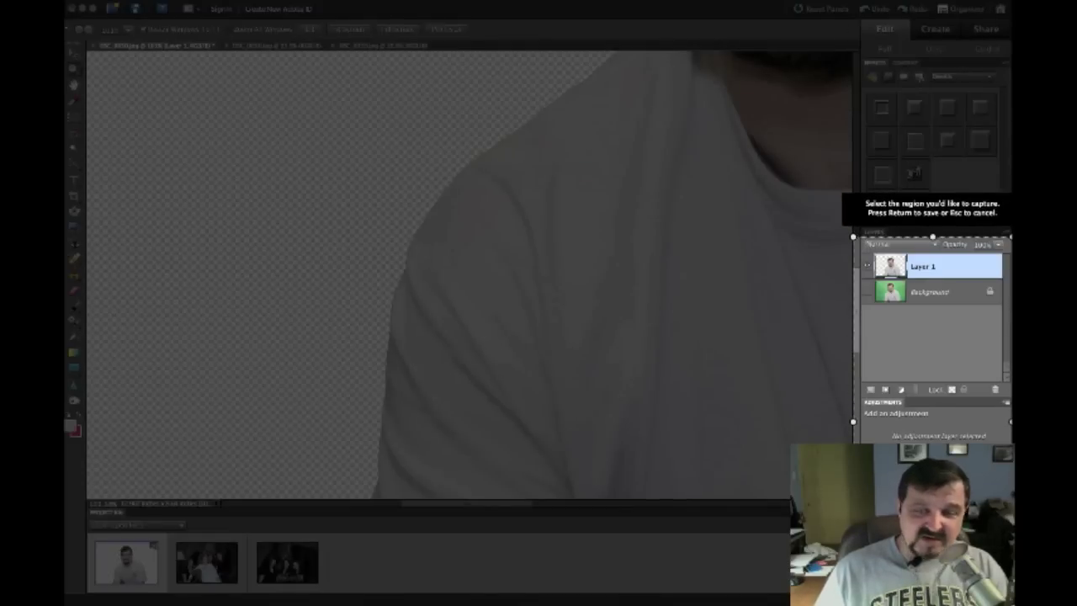
drag(932, 604, 932, 416)
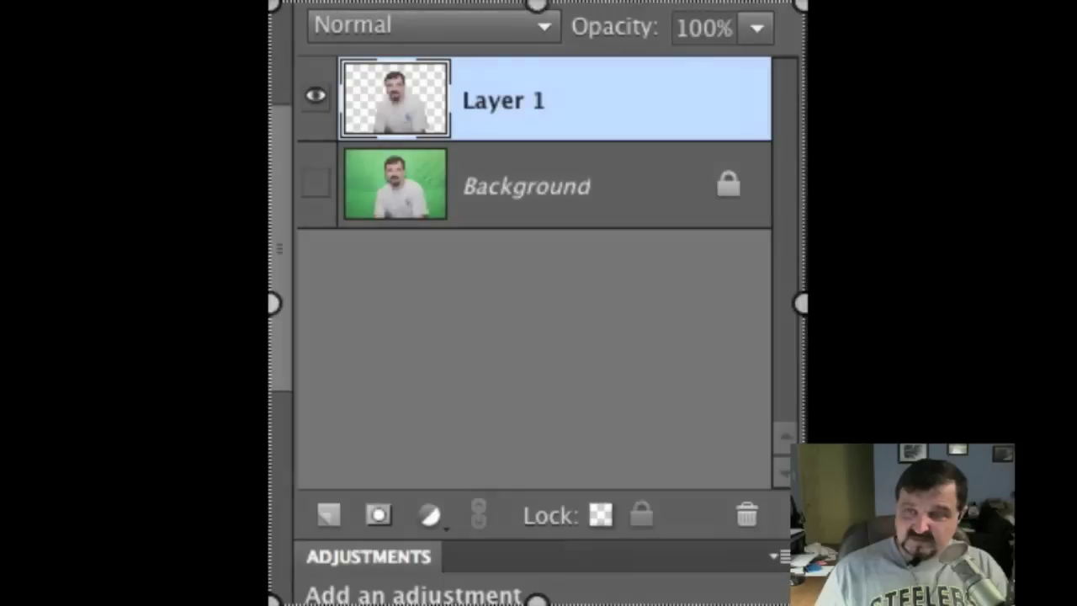
key(Return)
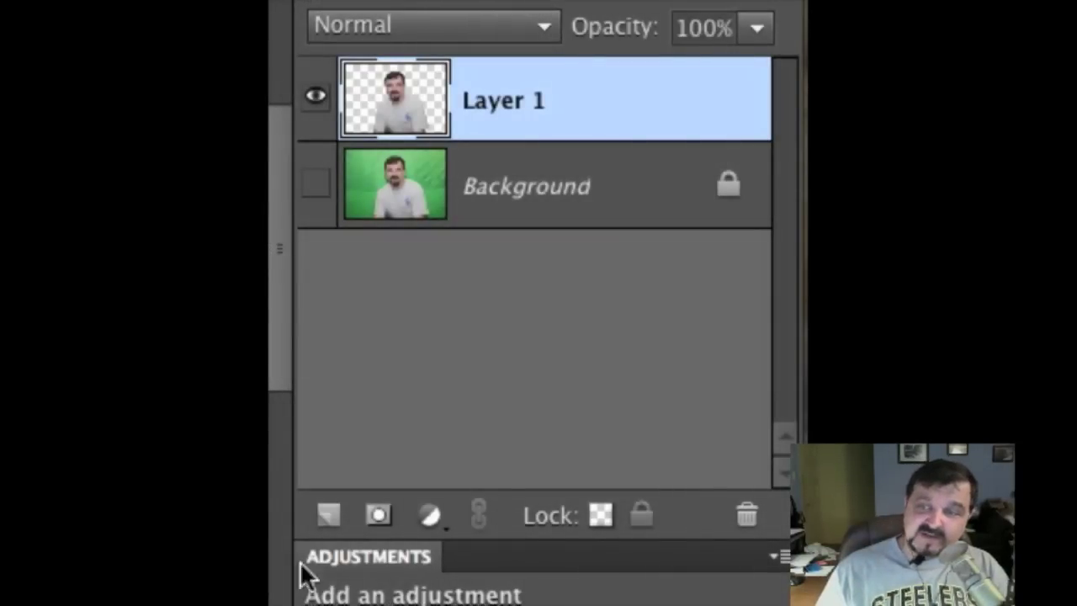
click(600, 516)
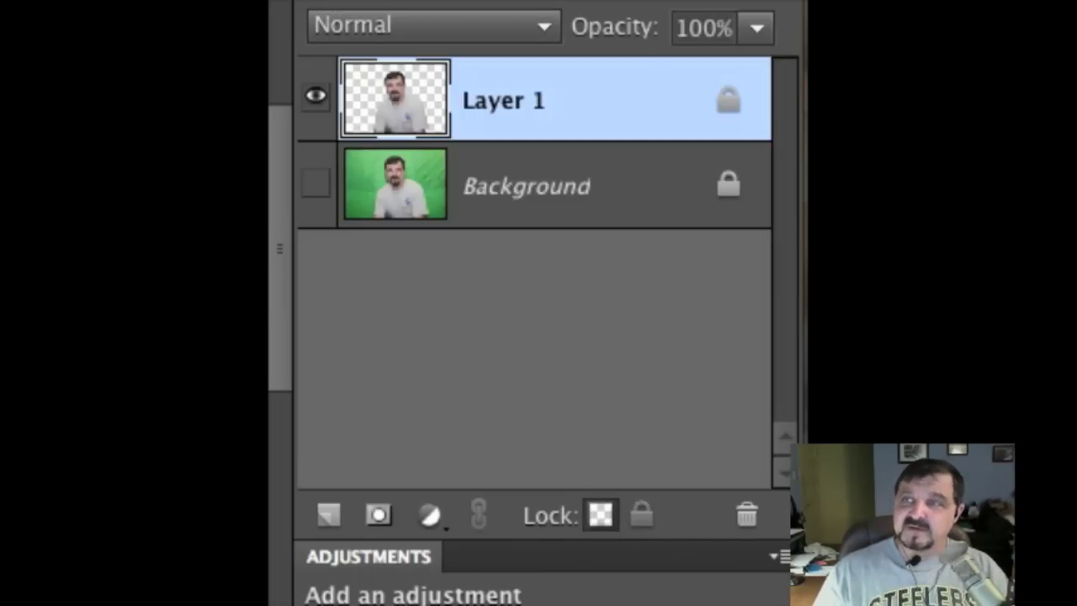
key(ctrl+t)
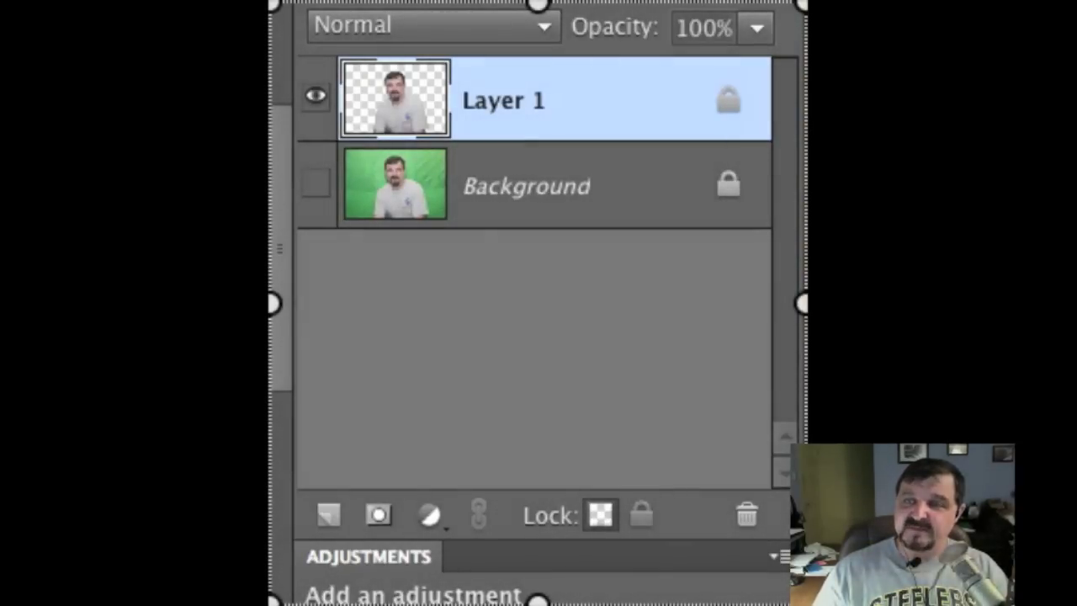
key(Return)
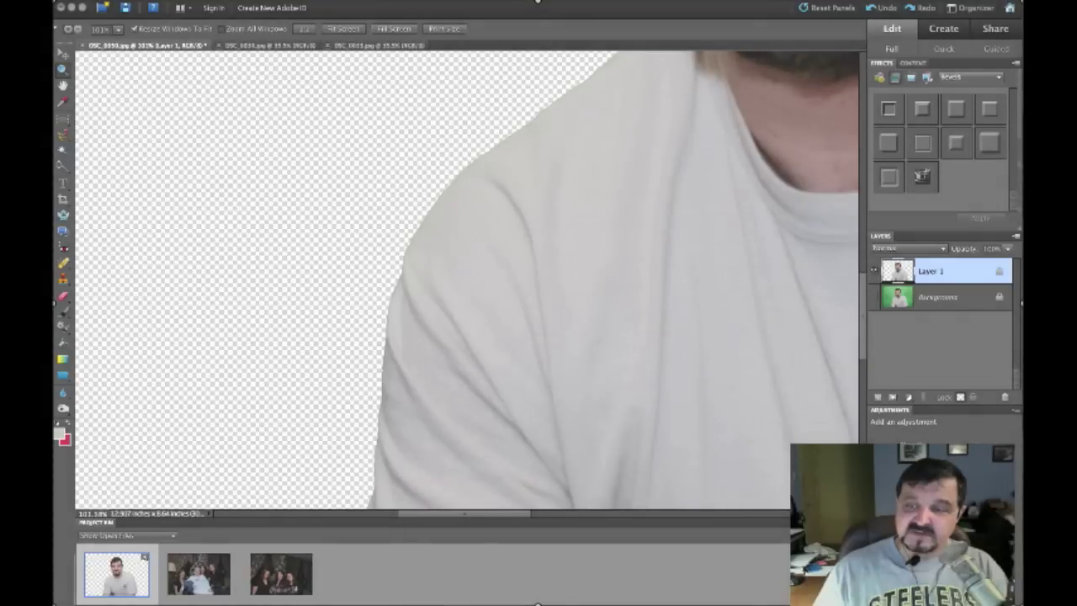
drag(777, 511, 673, 548)
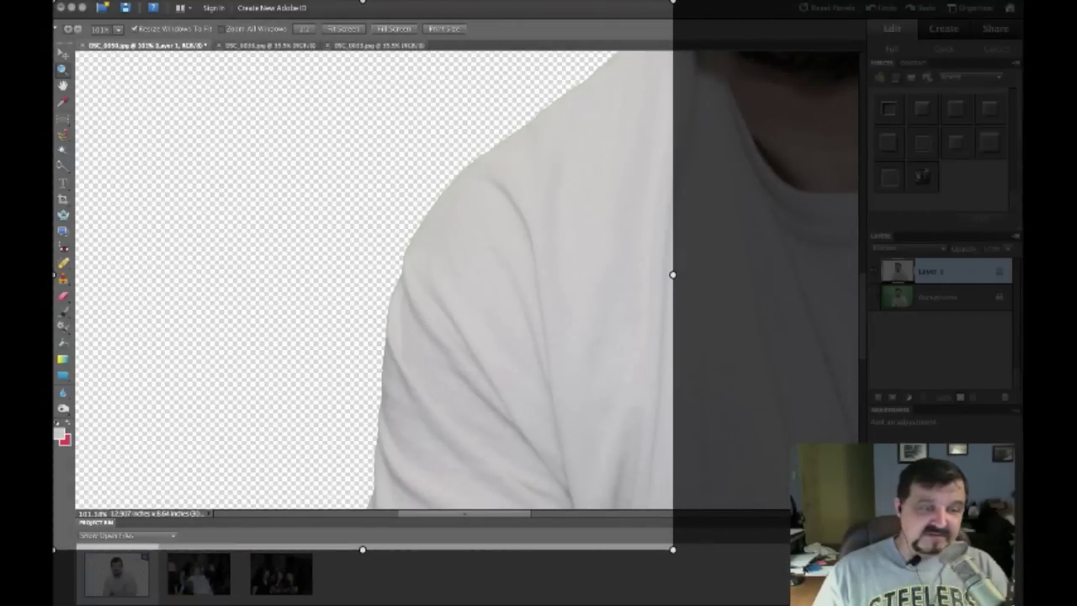
drag(52, 549, 280, 497)
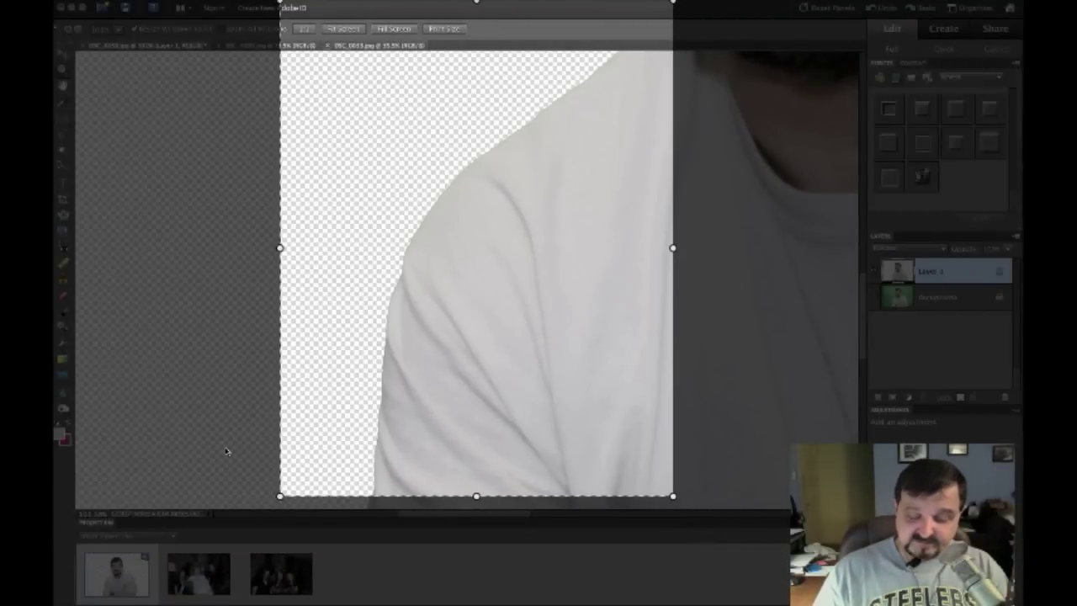
key(Return)
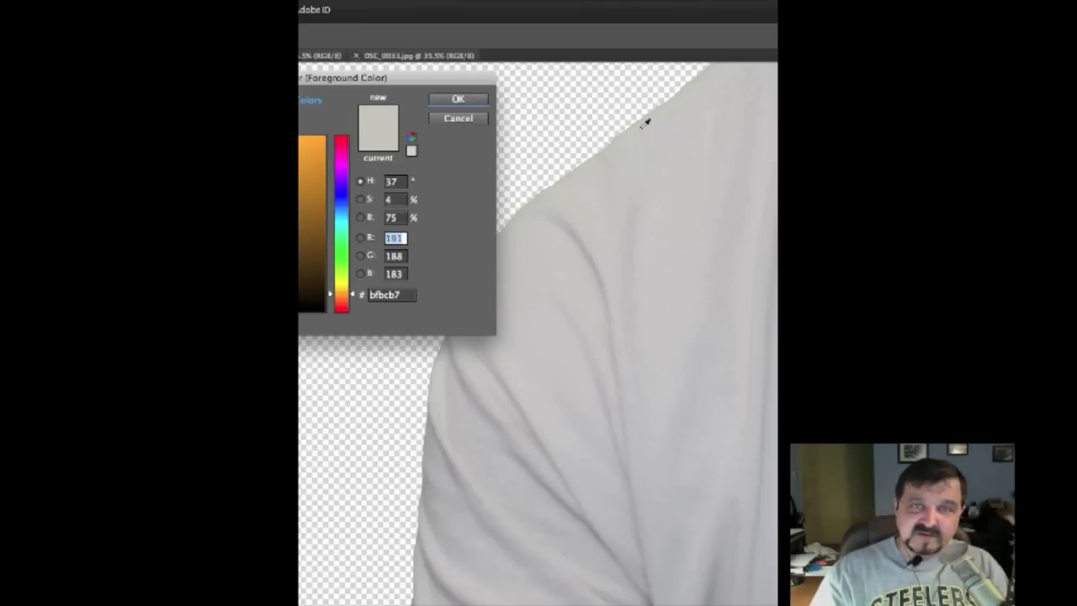
Brush over the shirt's shoulder edge with the sampled gray #bfbcb7 and set the foreground colour to sampled RGB 187, 183, 180.
click(459, 100)
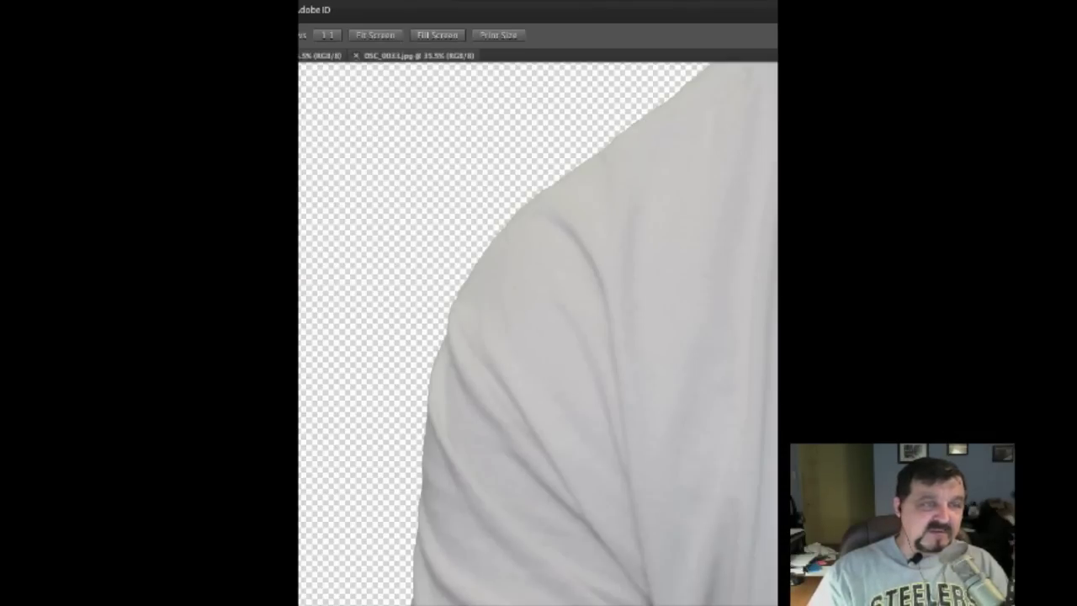
key(b)
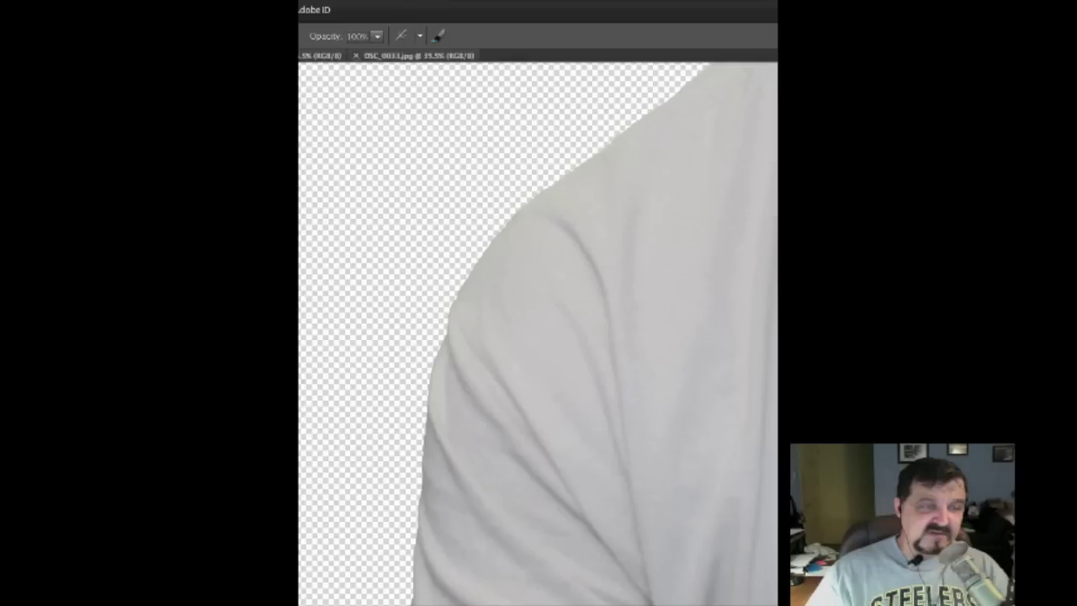
drag(387, 77, 305, 77)
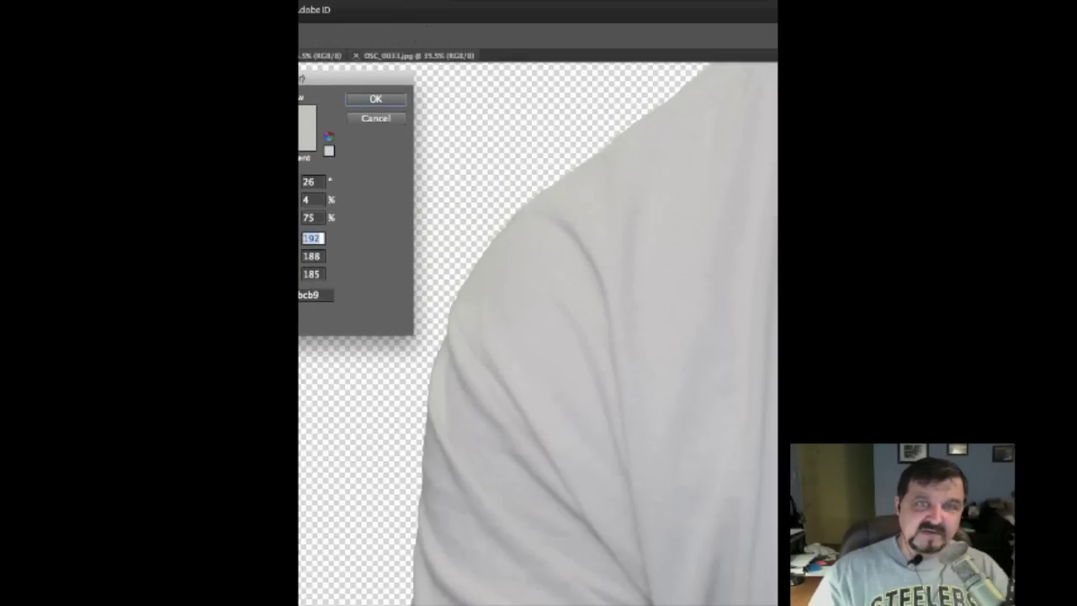
click(522, 223)
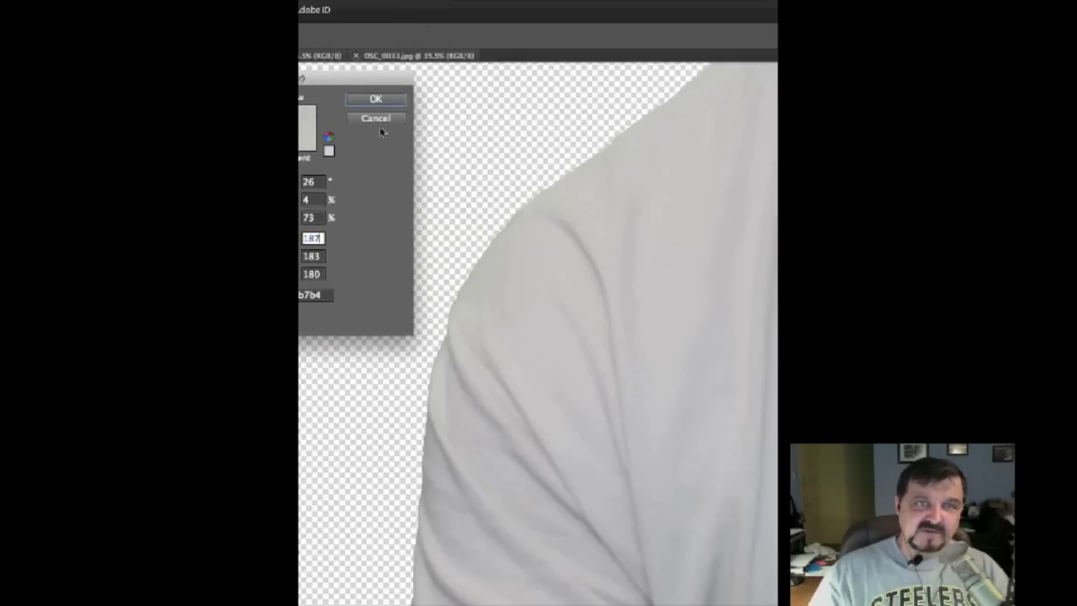
click(376, 100)
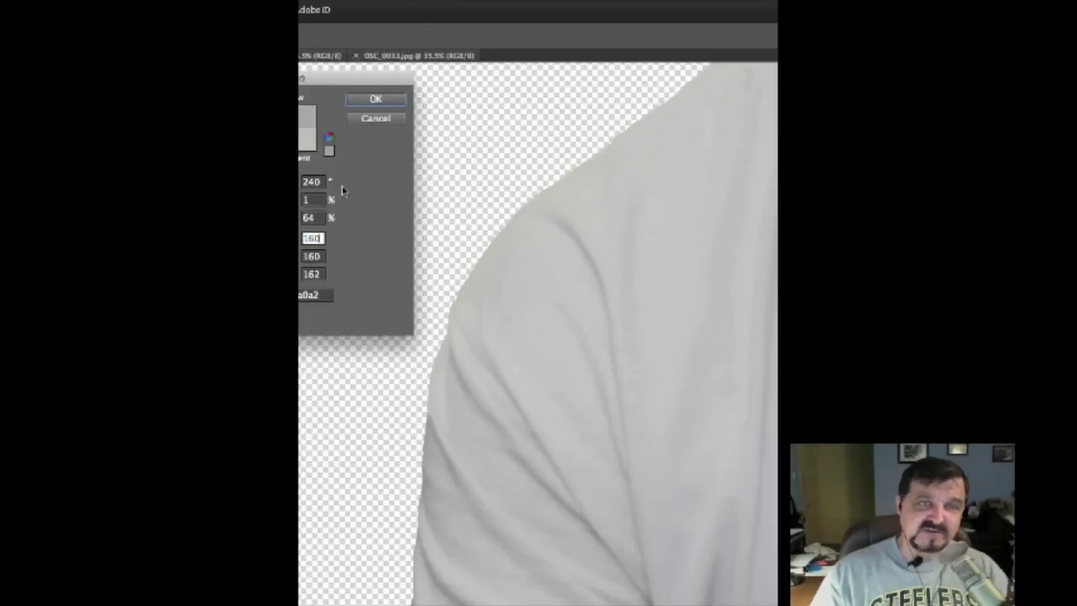
Set the foreground colour to the darker gray RGB 160, 160, 162 and paint the sleeve's outer edge with it.
click(375, 101)
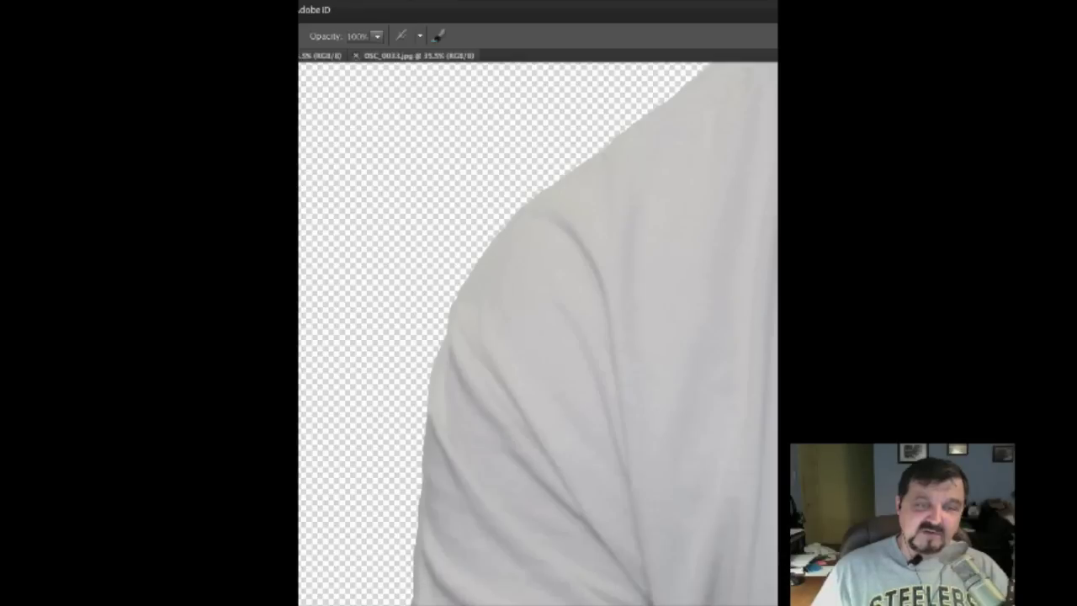
scroll(320, 458, right, 3)
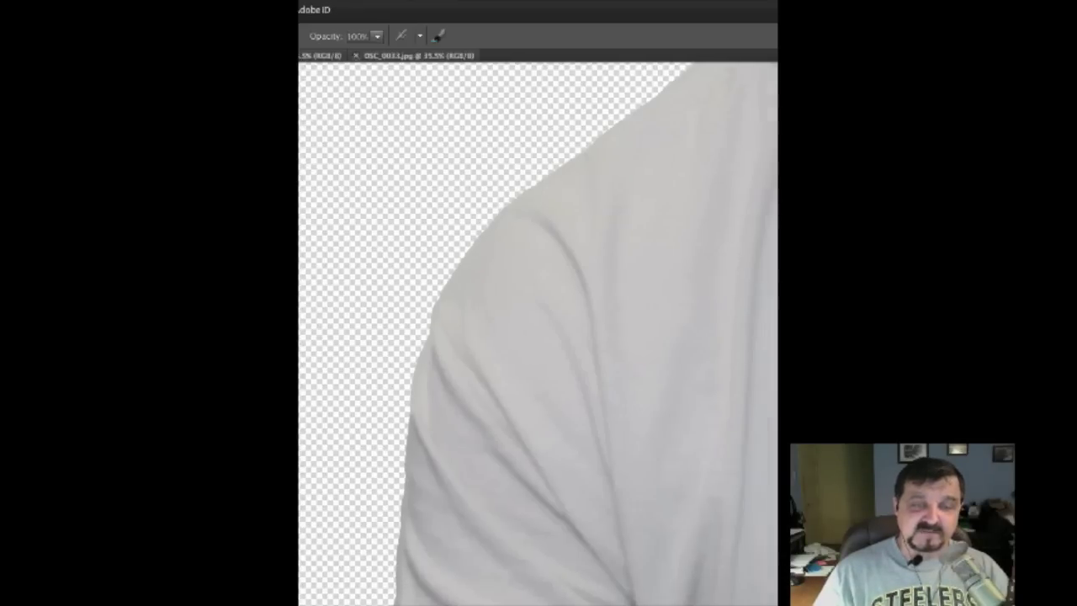
scroll(318, 457, down, 10)
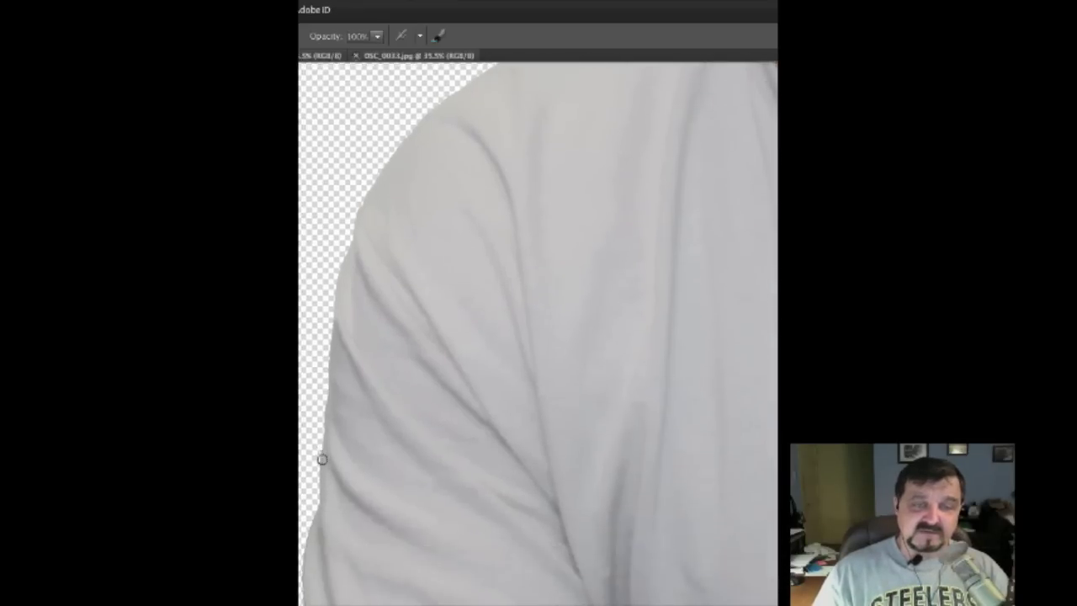
Sample the skin tone just below the sleeve hem as the foreground colour and paint the arm's outer edge with it.
scroll(323, 459, down, 5)
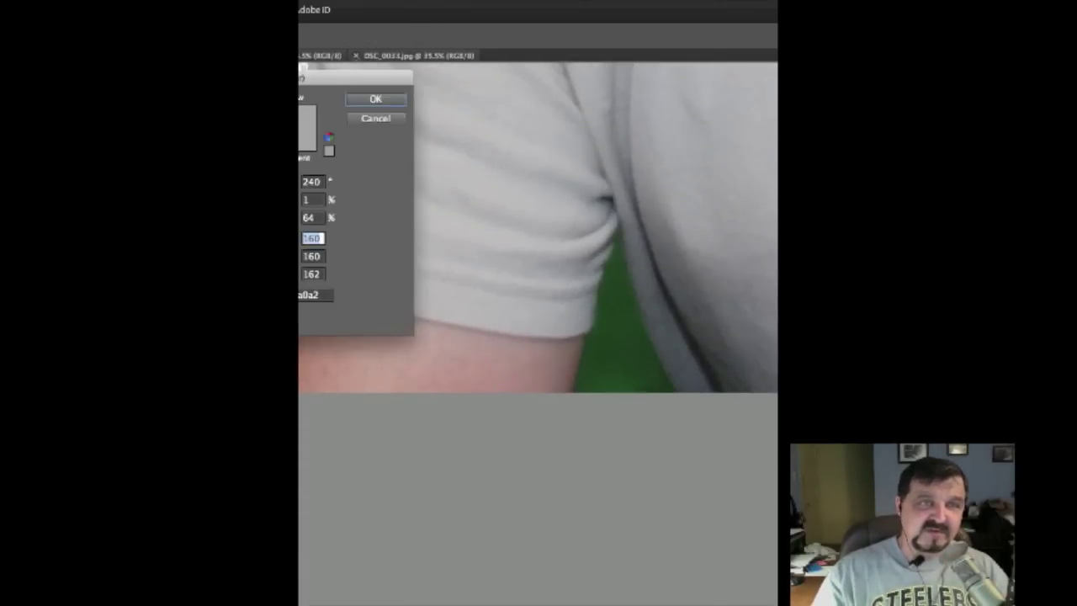
drag(153, 78, 672, 81)
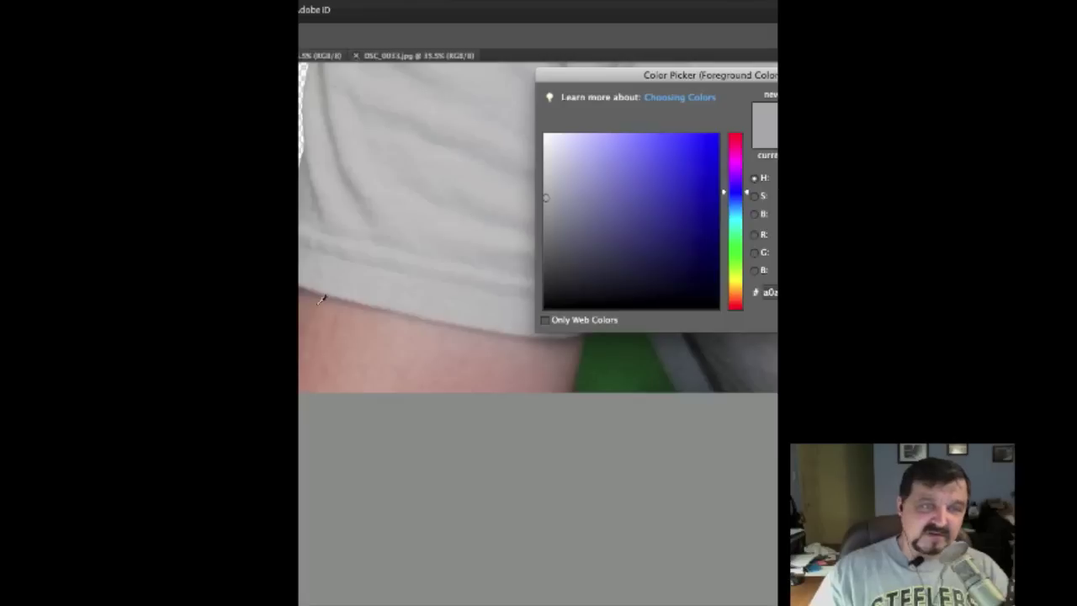
click(469, 269)
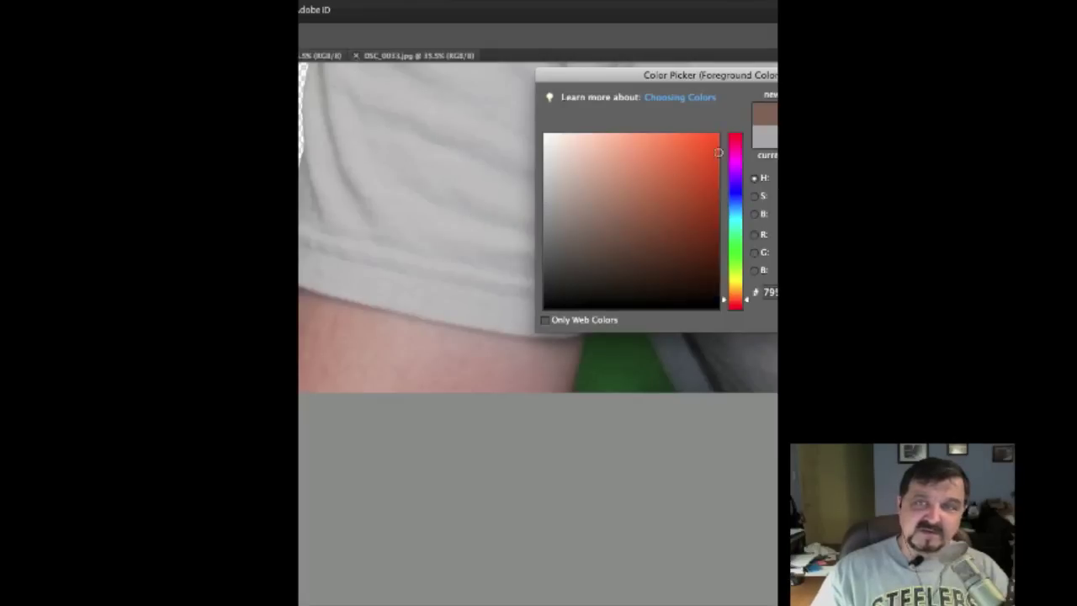
key(Return)
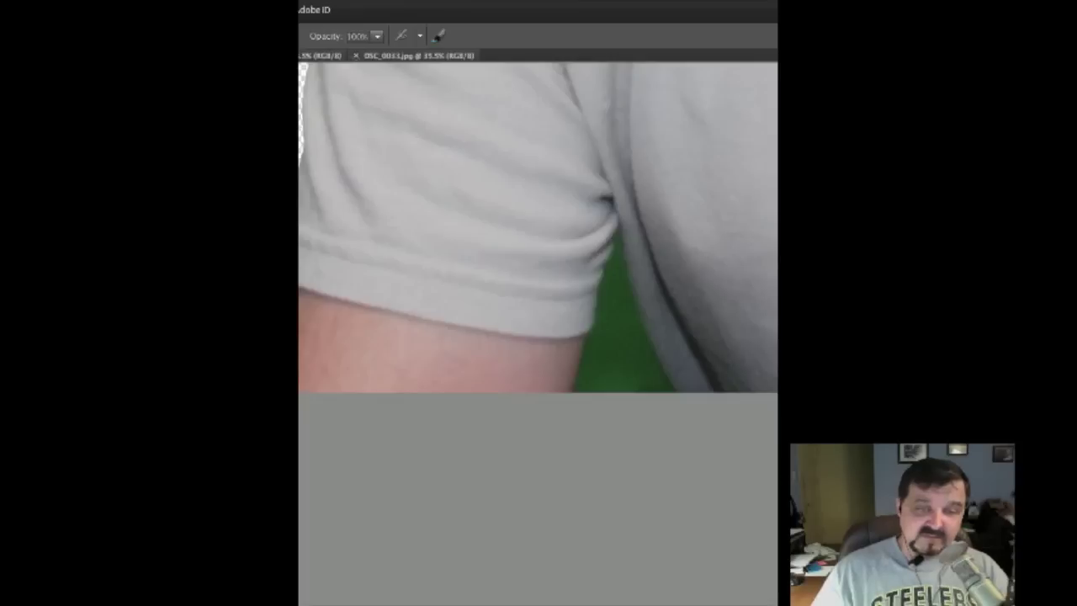
scroll(538, 227, left, 5)
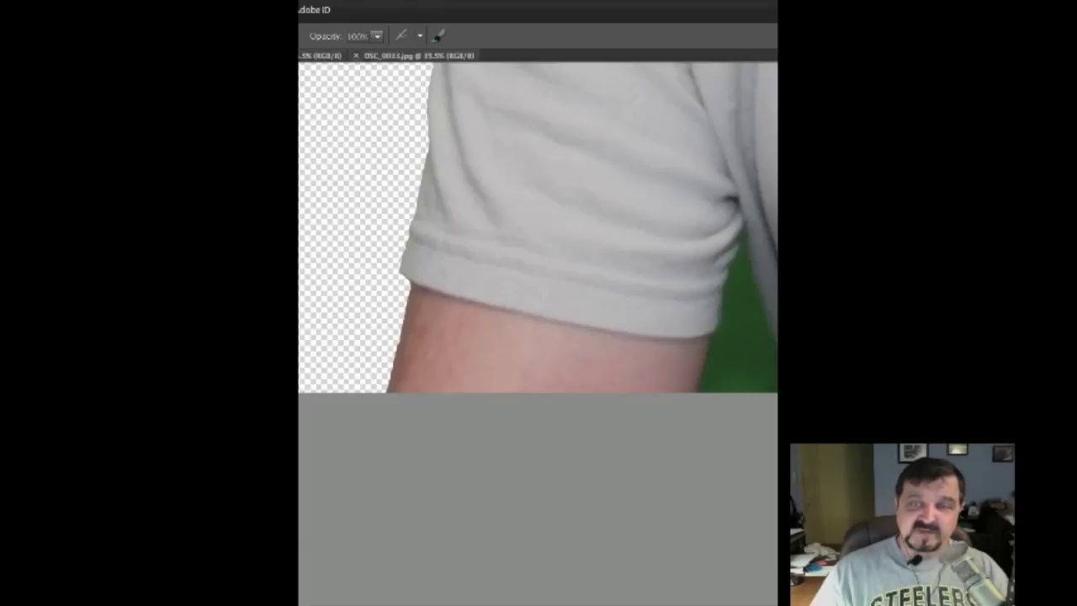
Paint over the green fringe along the jaw with a brown sampled at the cheek edge, and the neckline edge with a tone sampled there.
scroll(539, 337, up, 10)
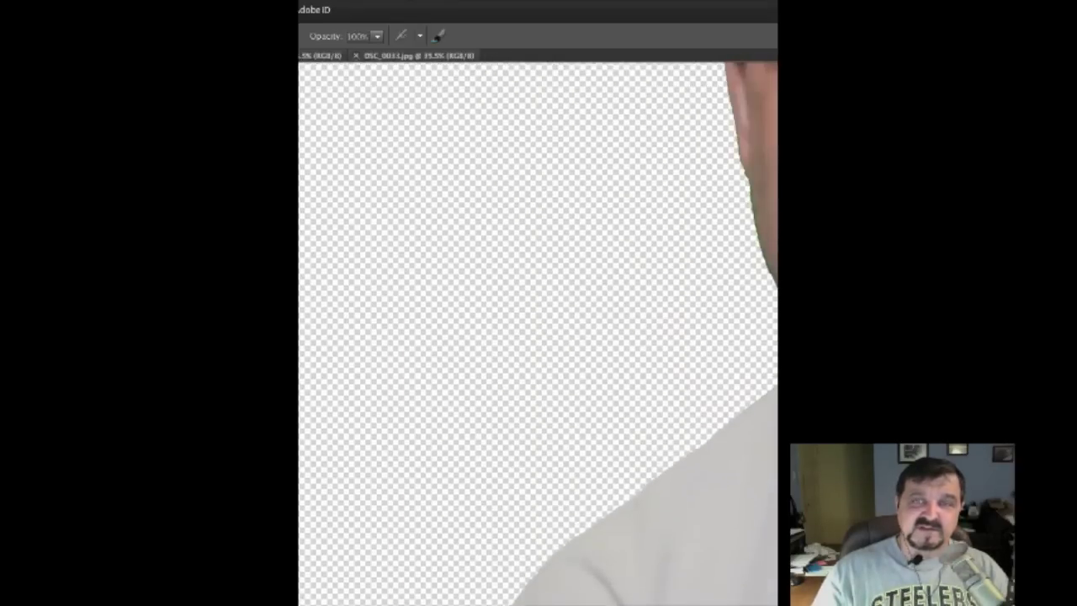
scroll(538, 336, up, 4)
scroll(539, 336, right, 10)
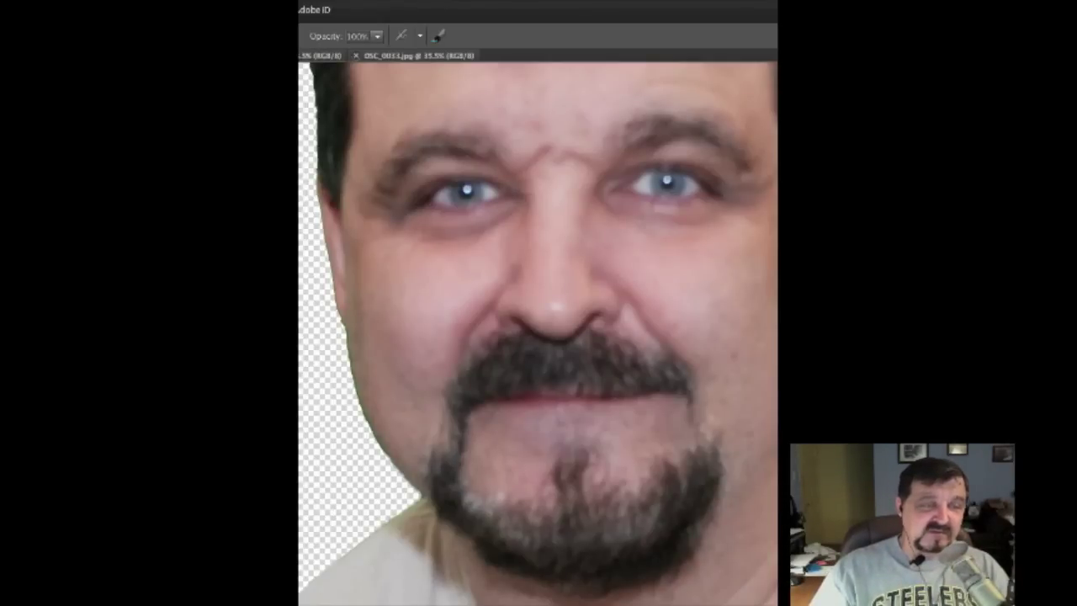
click(364, 370)
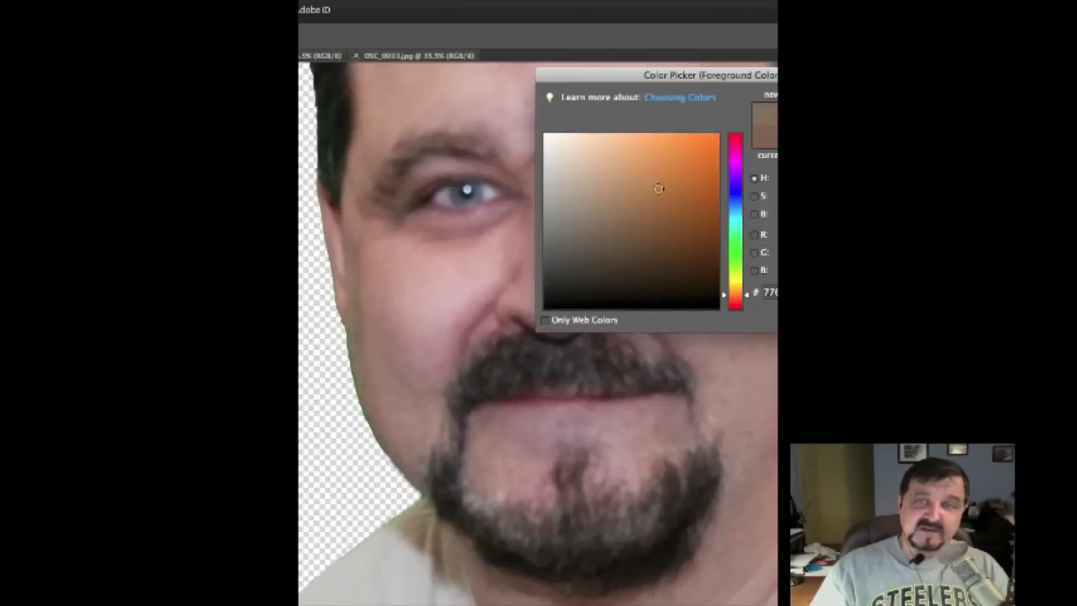
key(Return)
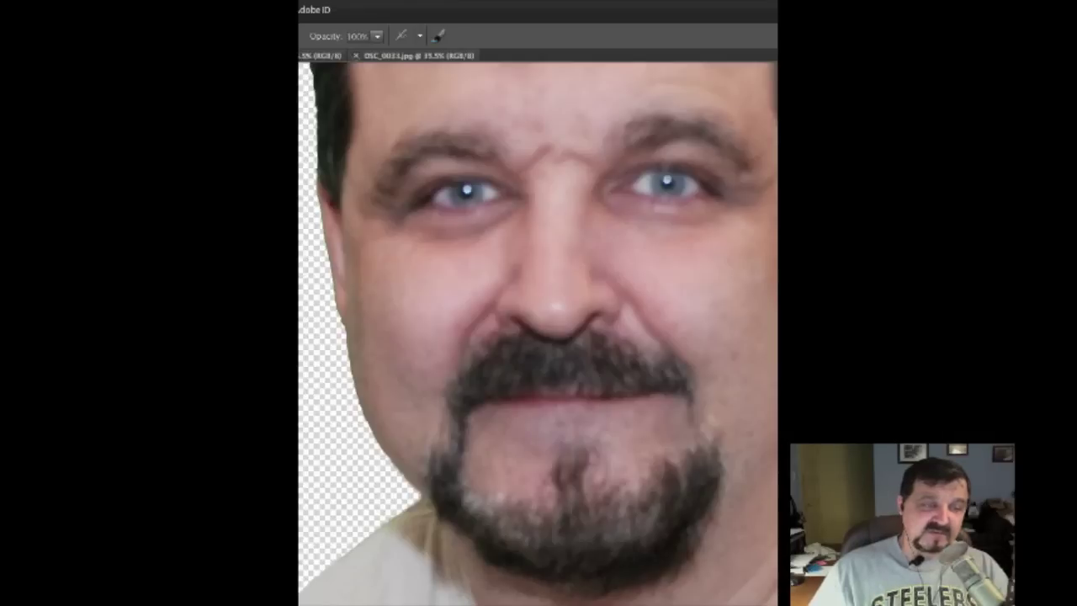
click(411, 509)
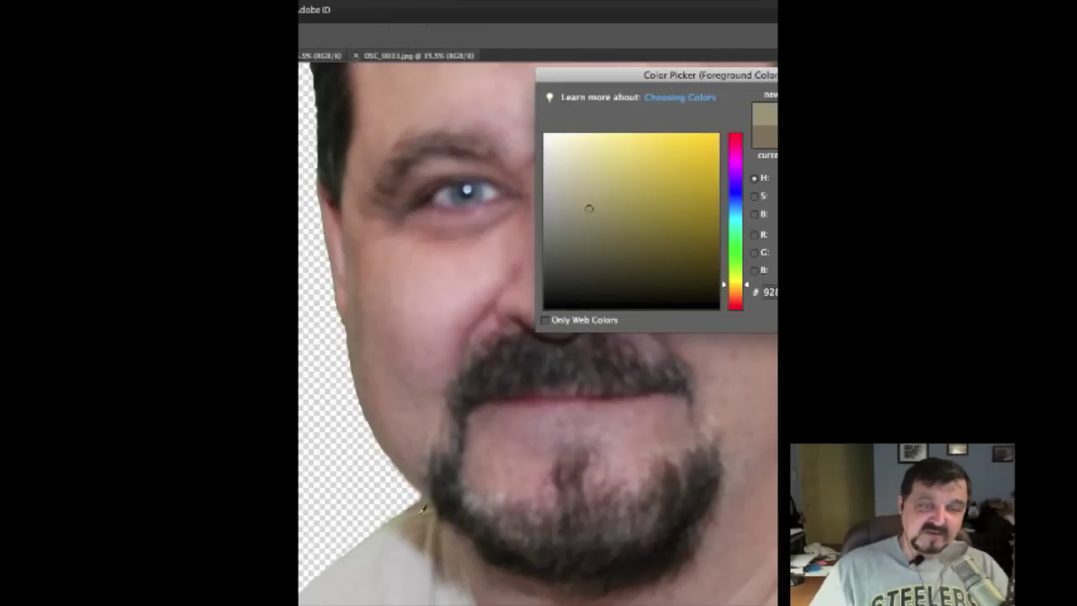
key(Return)
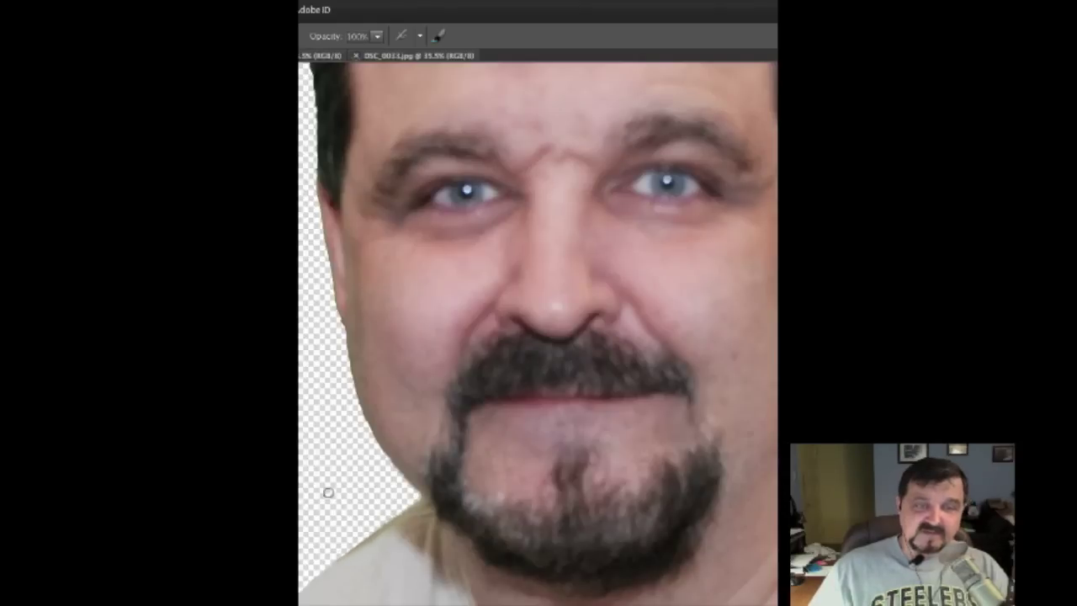
Select the leftover green patch between the arm and the torso with the Quick Selection tool and delete it from Layer 1.
scroll(315, 466, up, 5)
scroll(317, 468, up, 4)
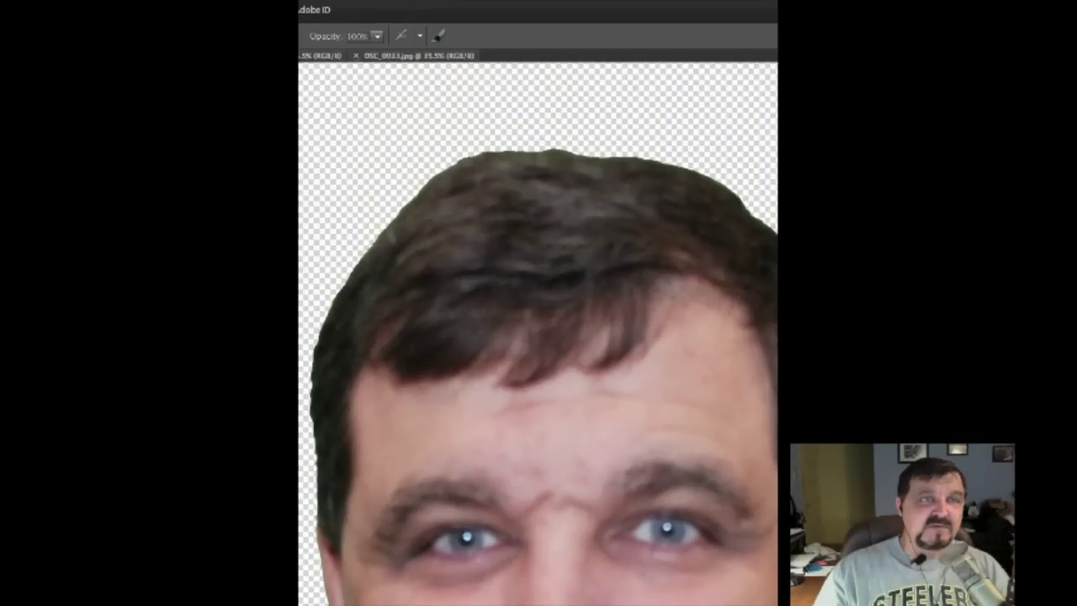
key(ctrl+0)
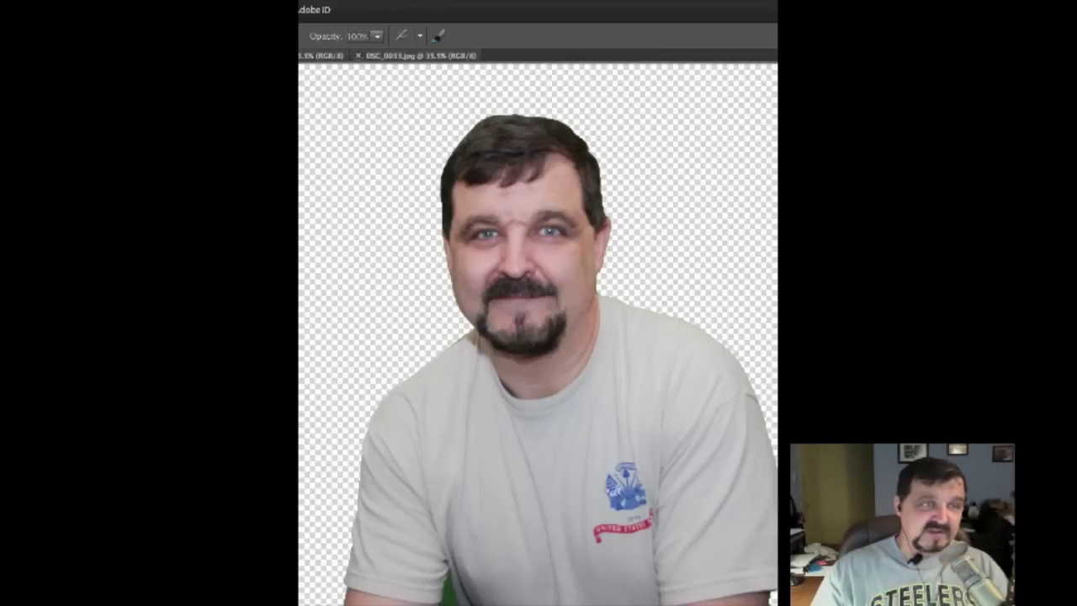
key(a)
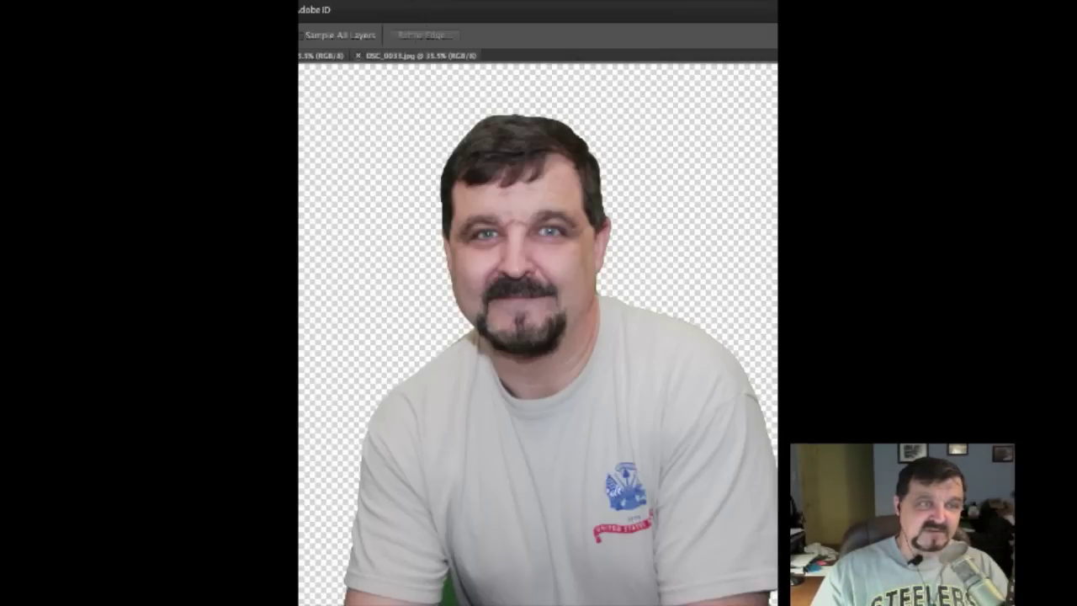
click(452, 585)
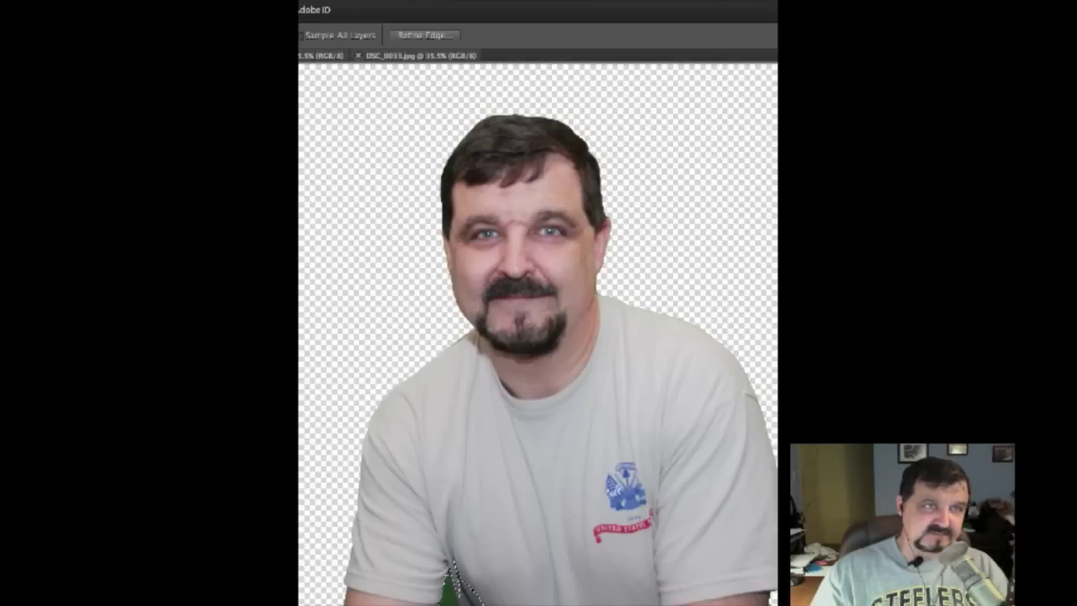
key(Delete)
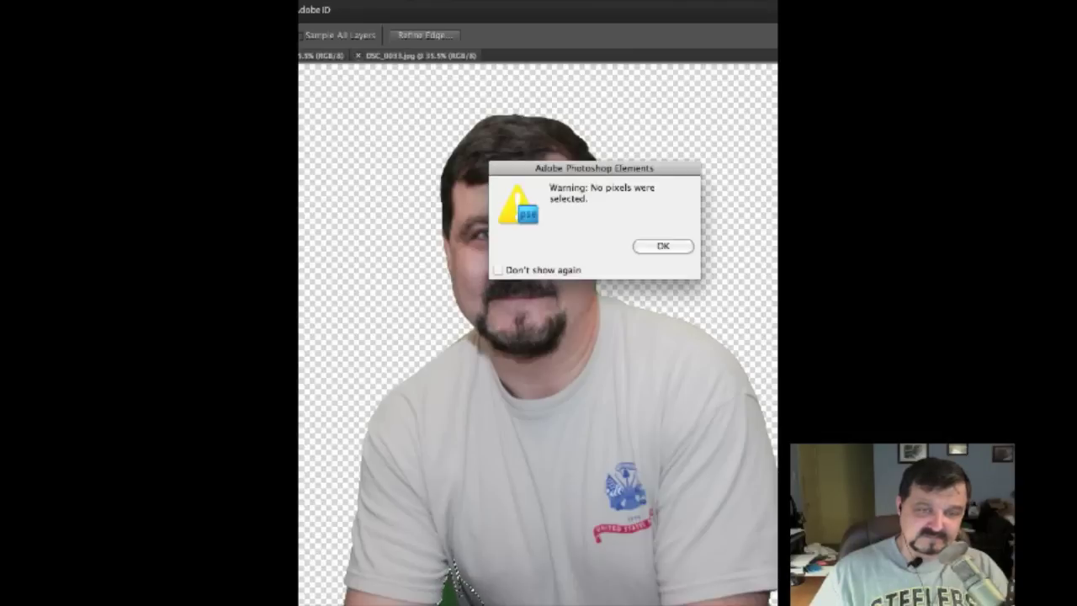
click(658, 247)
key(m)
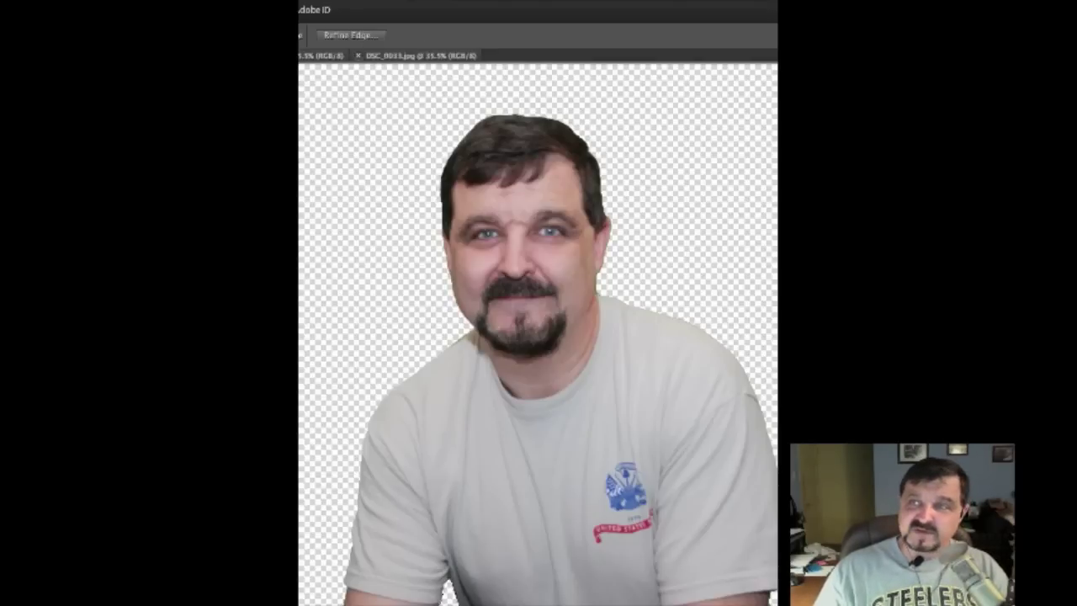
key(ctrl+t)
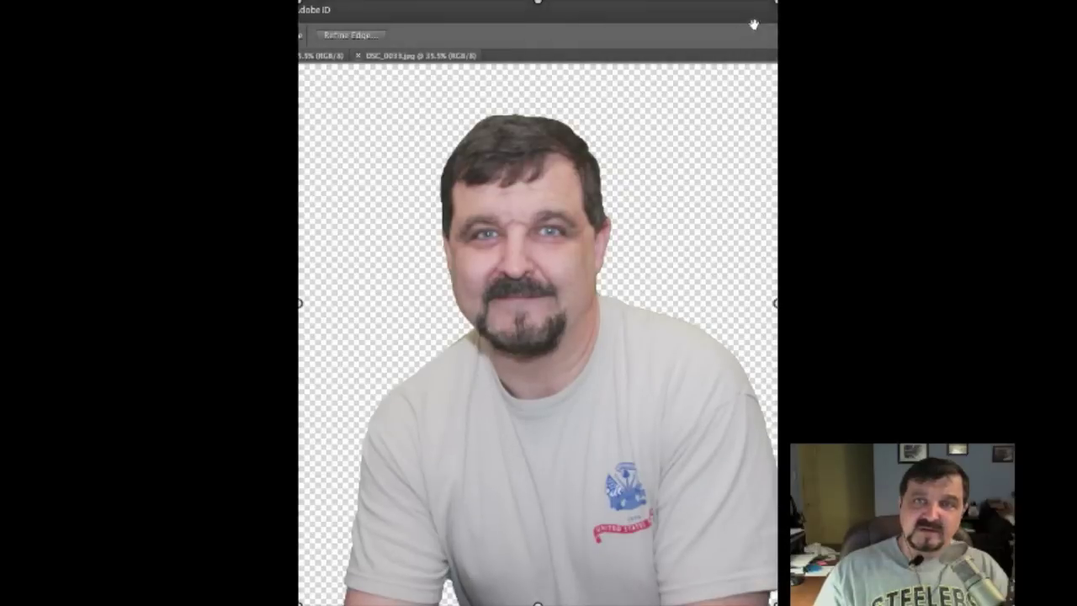
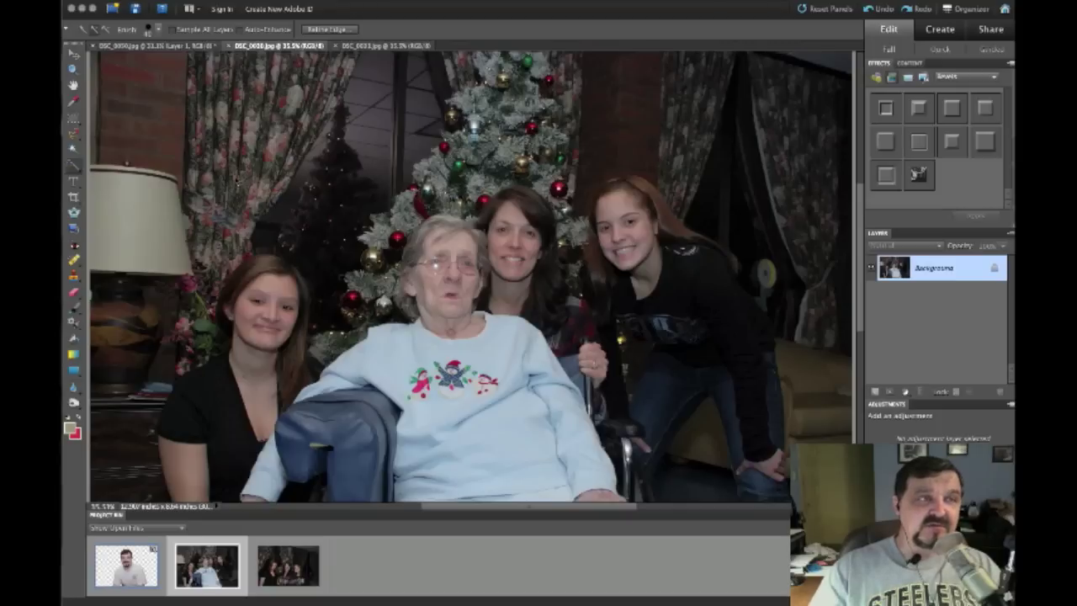
Select the entire Christmas tree group photo and start a new blank file at the clipboard size of 3872 x 2592 pixels, named Textover.
key(ctrl+a)
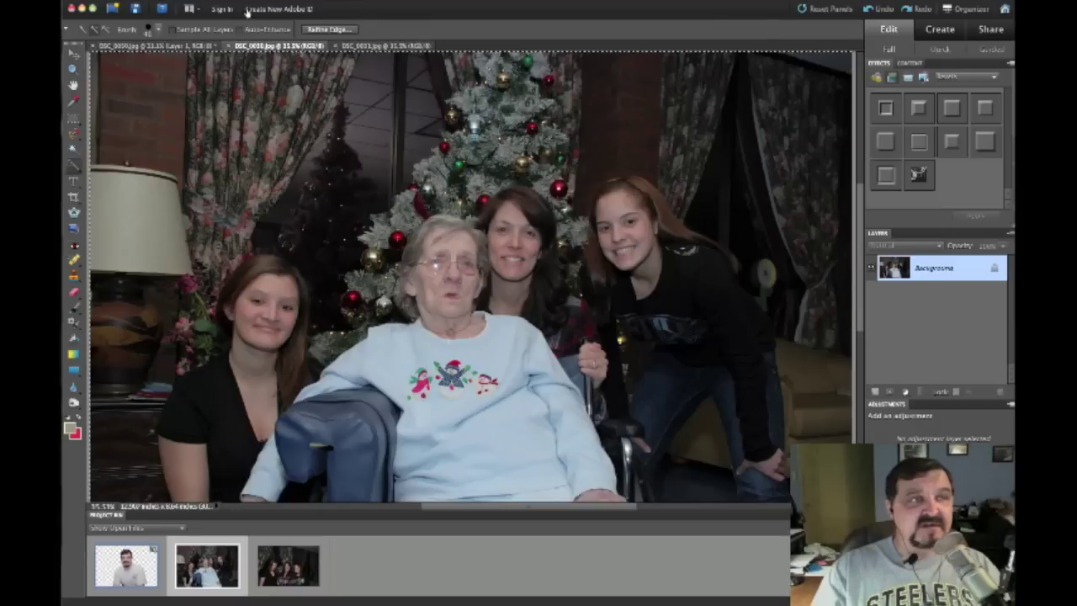
click(68, 2)
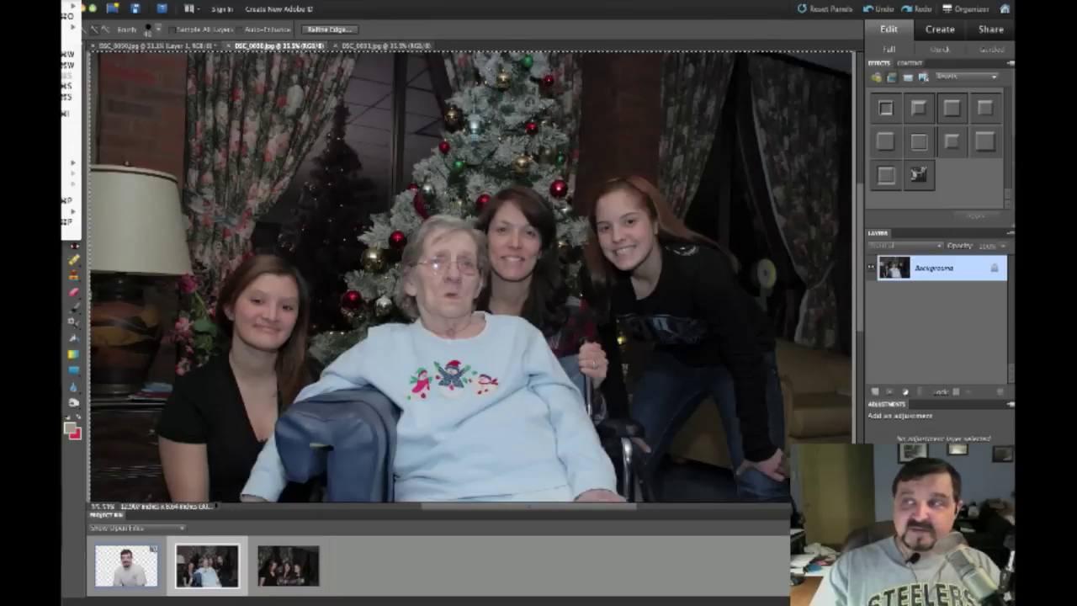
mouse_move(72, 6)
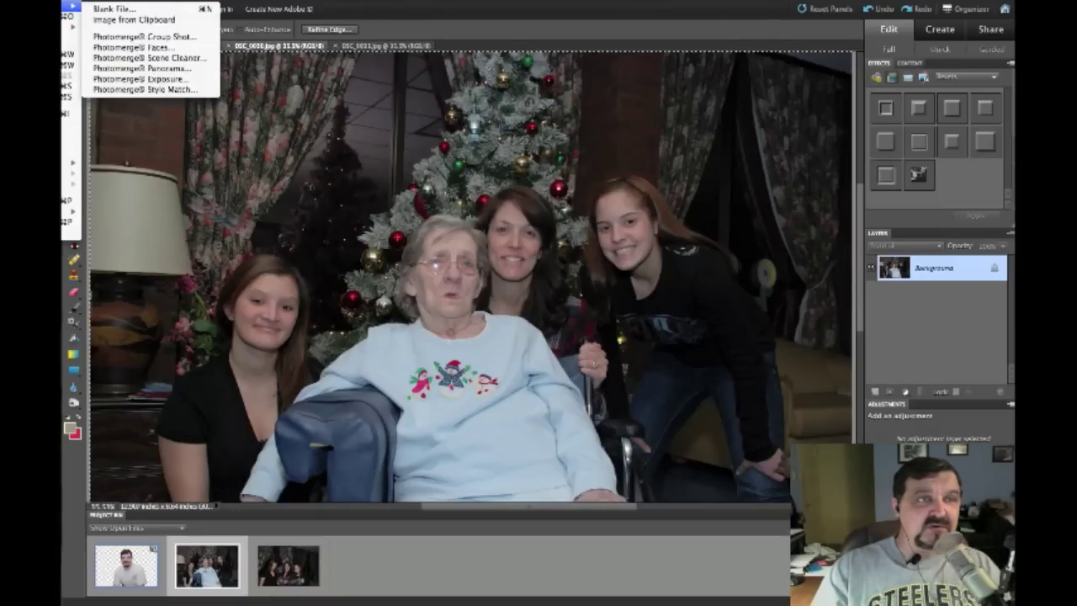
click(110, 8)
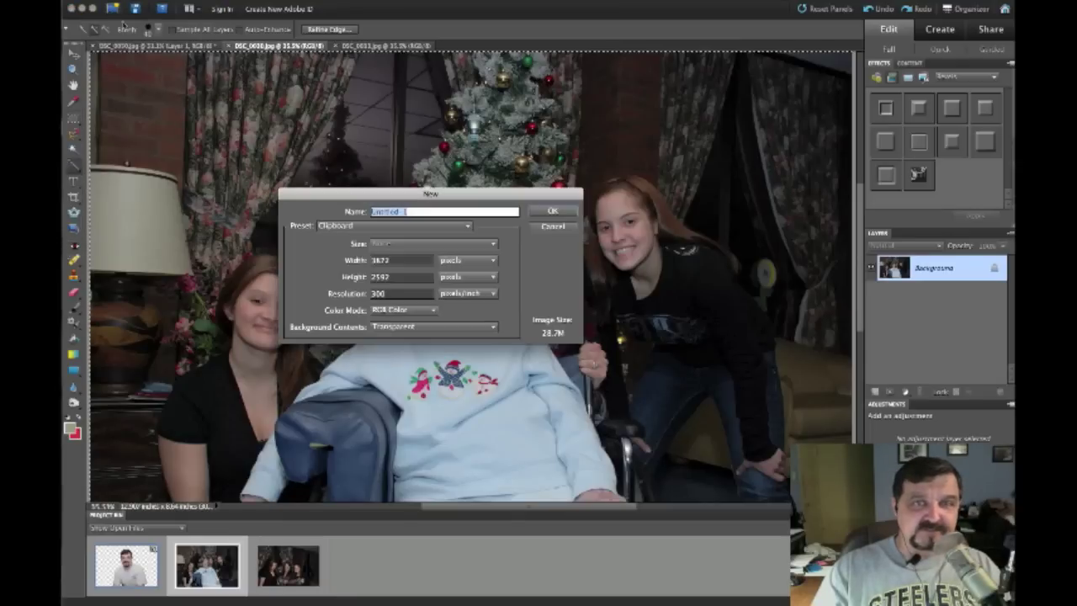
drag(379, 193, 391, 155)
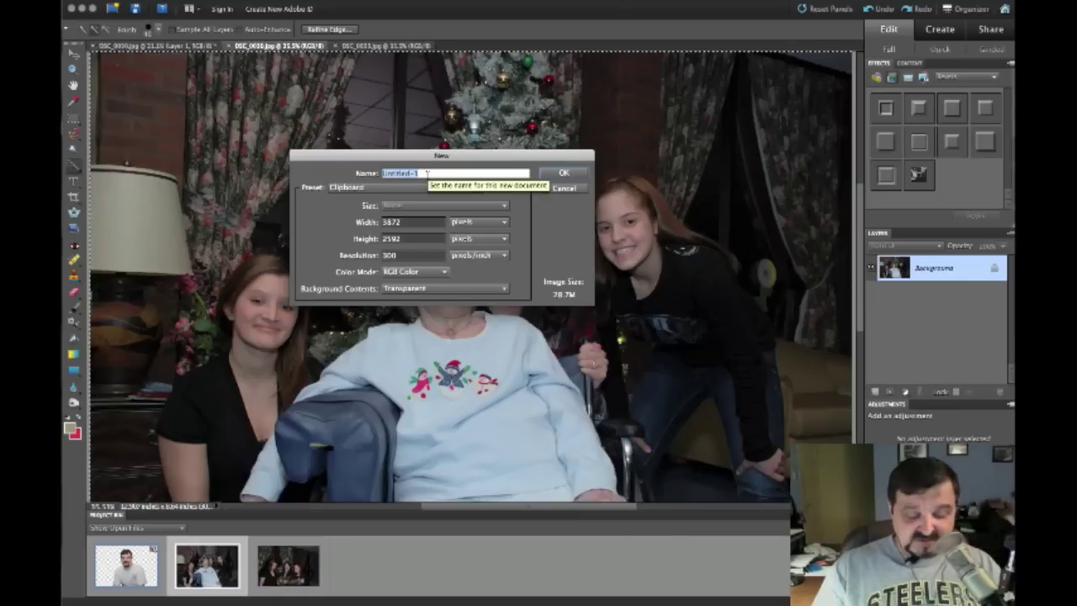
text(Textures)
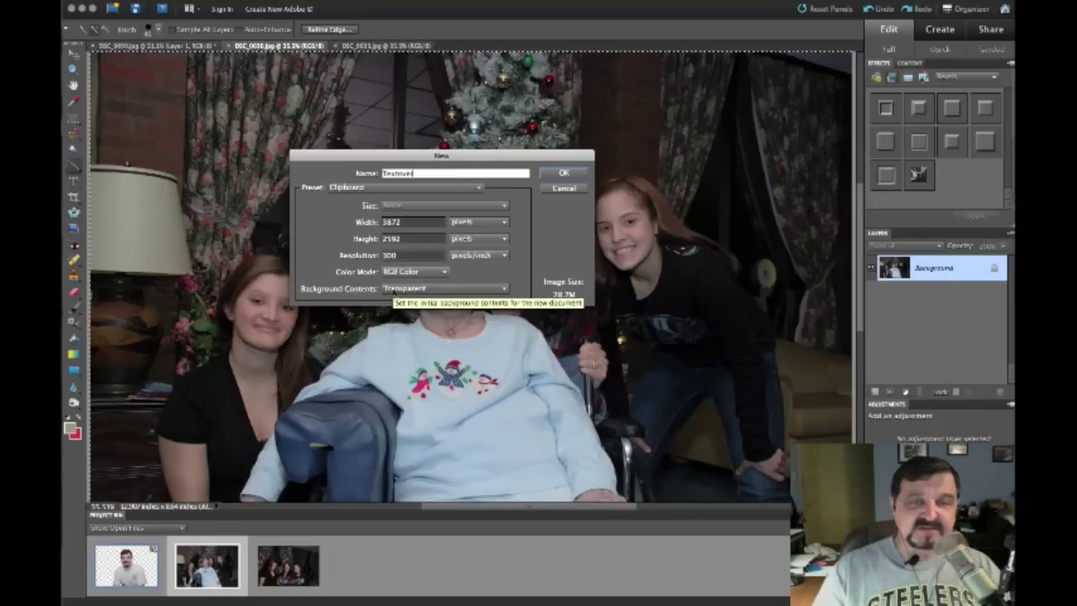
Set the new file's background contents to Transparent and create the document.
click(394, 290)
click(396, 277)
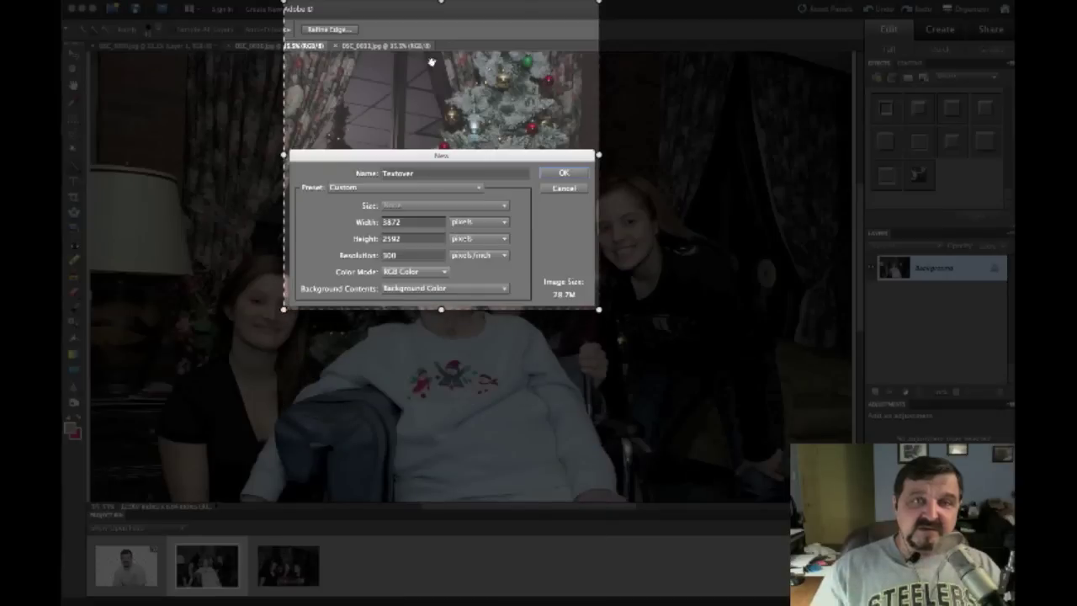
drag(441, 1, 444, 140)
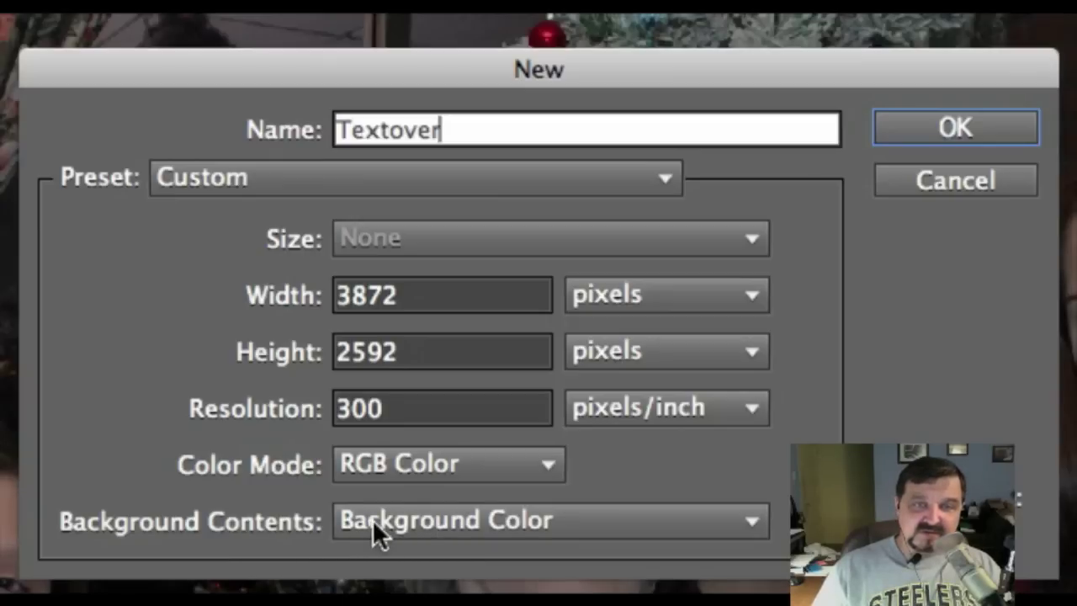
click(757, 523)
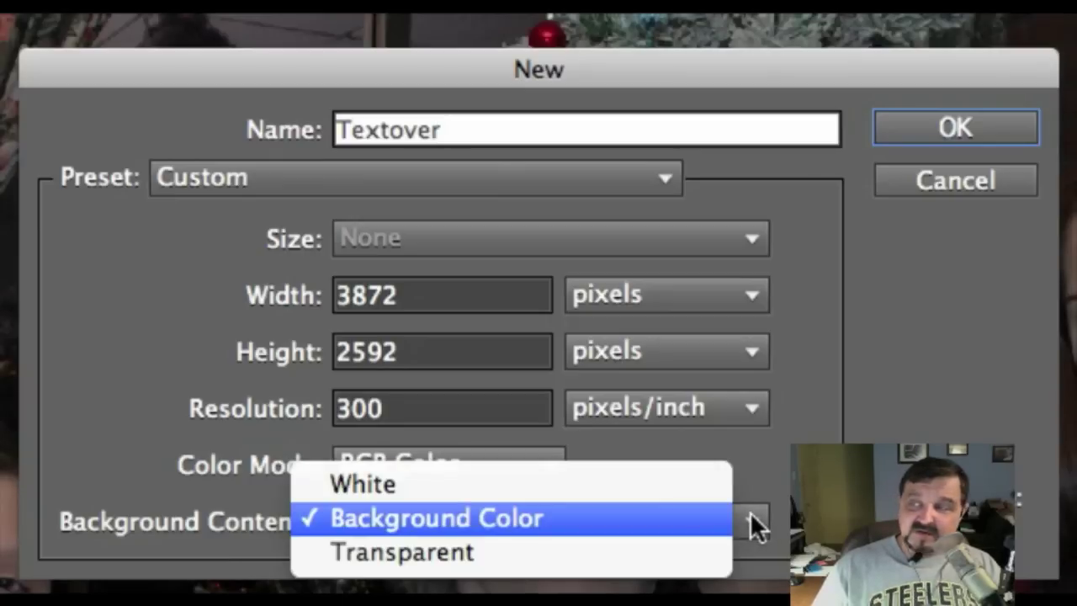
click(454, 552)
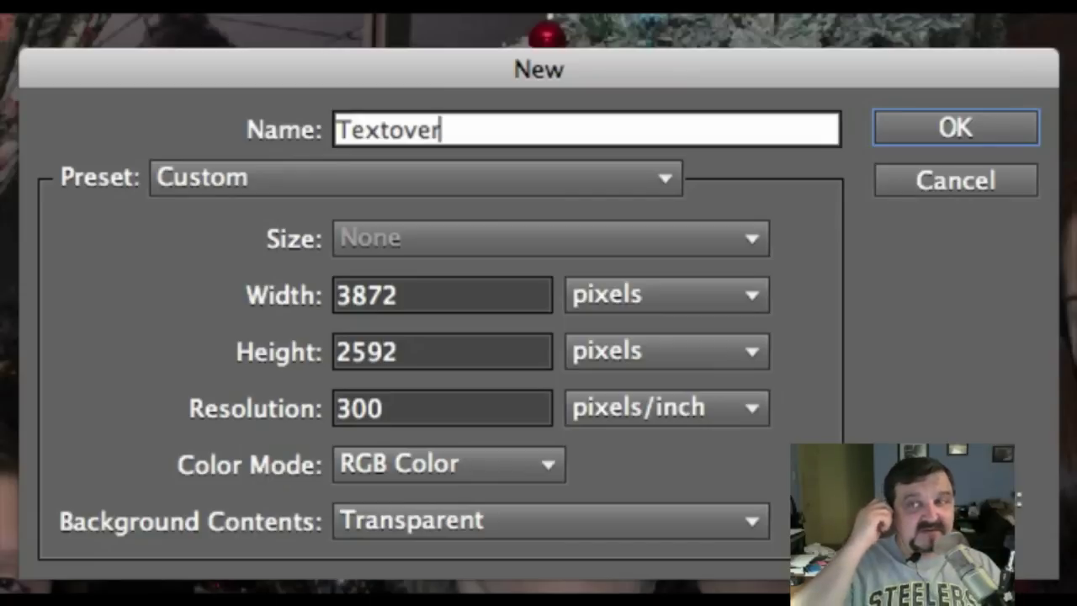
click(931, 120)
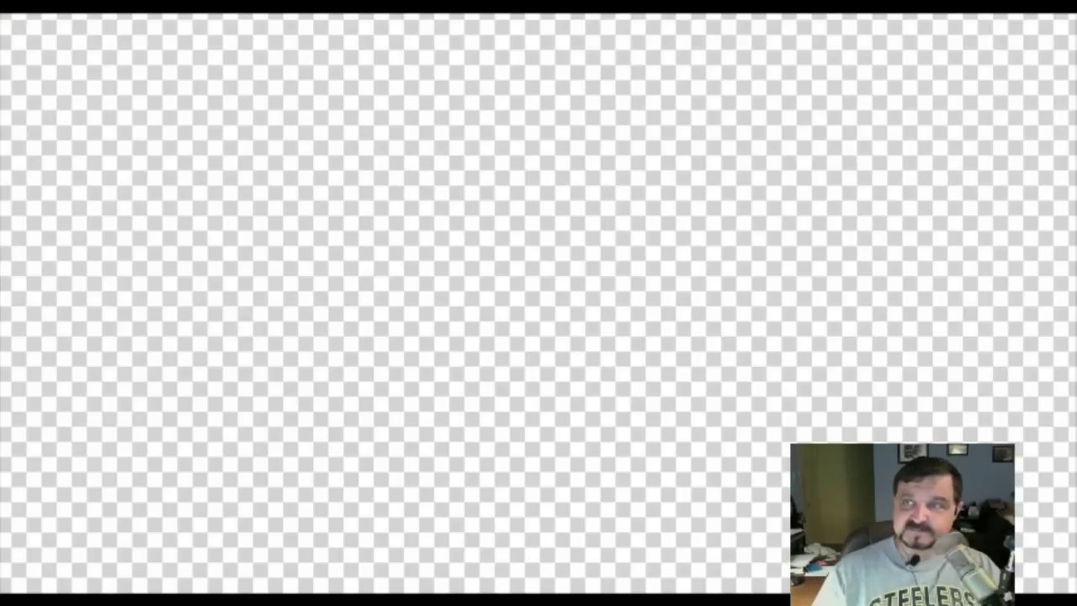
key(ctrl+t)
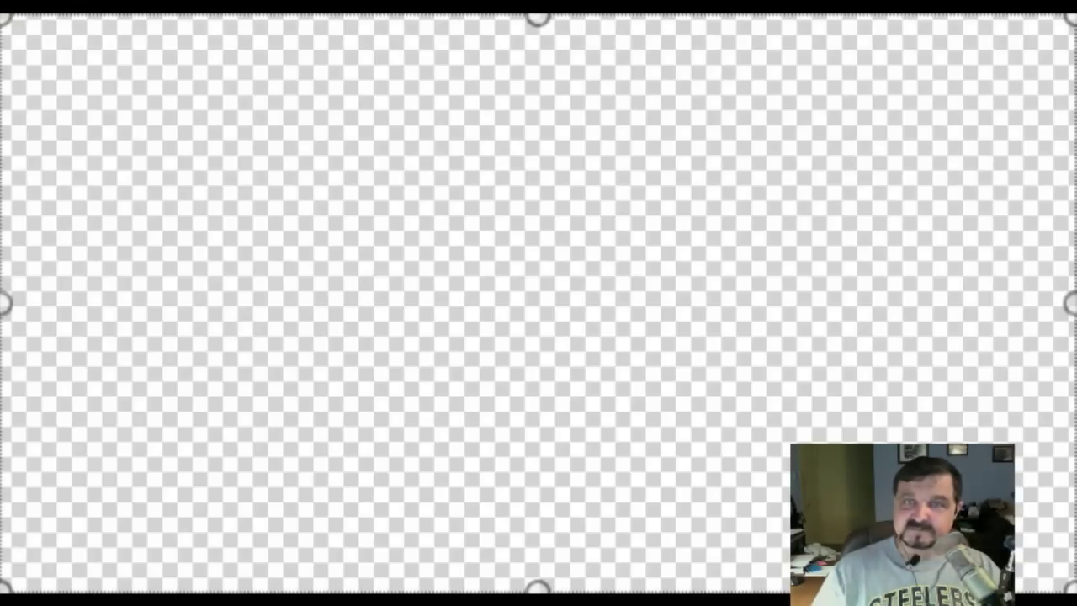
drag(1070, 589, 1076, 605)
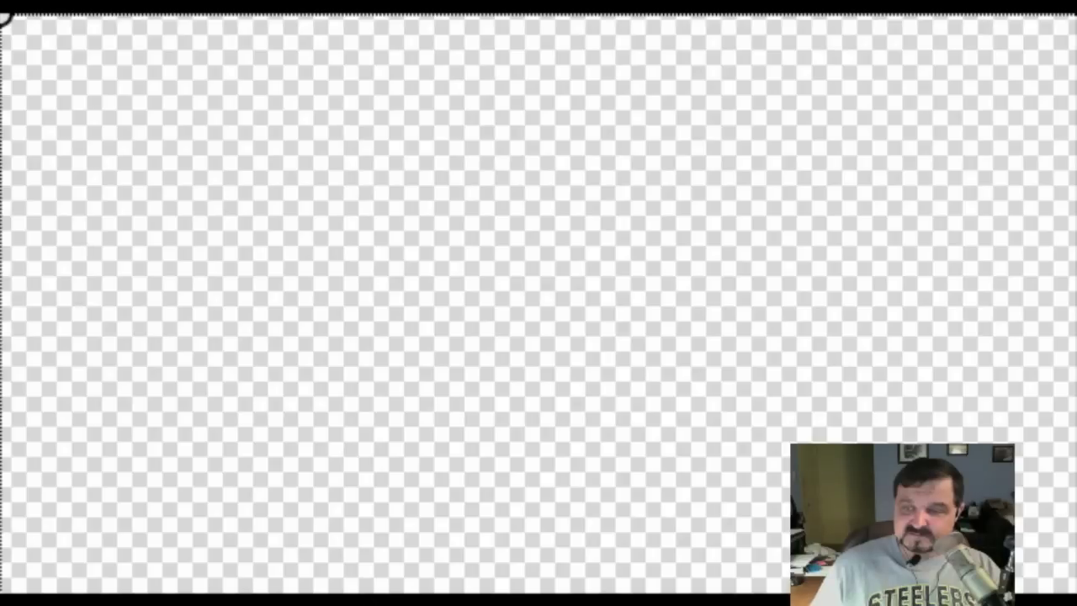
key(Return)
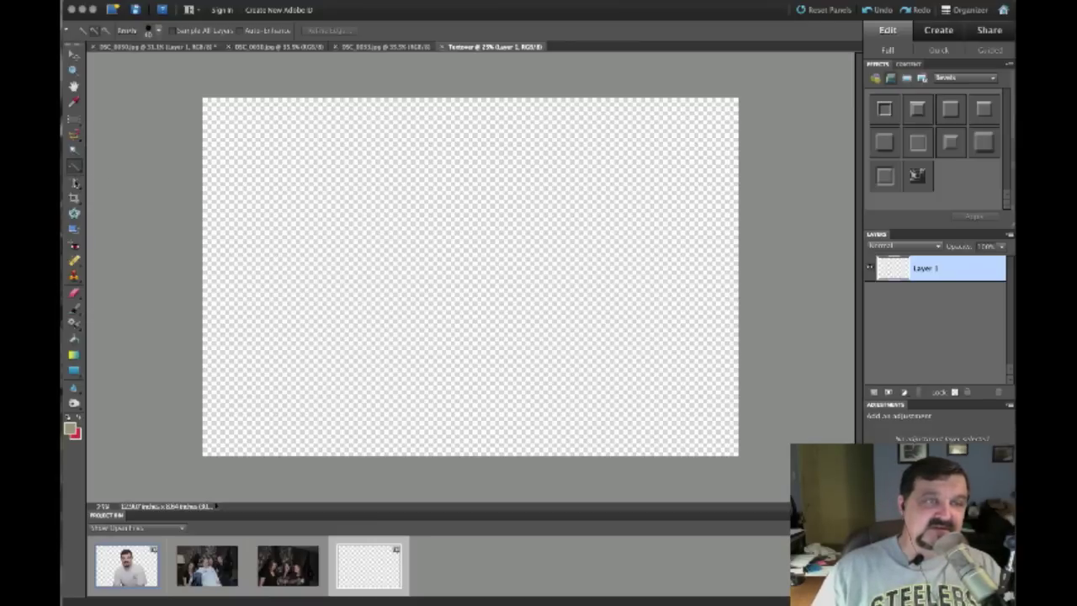
Start a horizontal text line in the upper part of the Textover canvas, using the Stencil Std font at 125 pt.
click(74, 182)
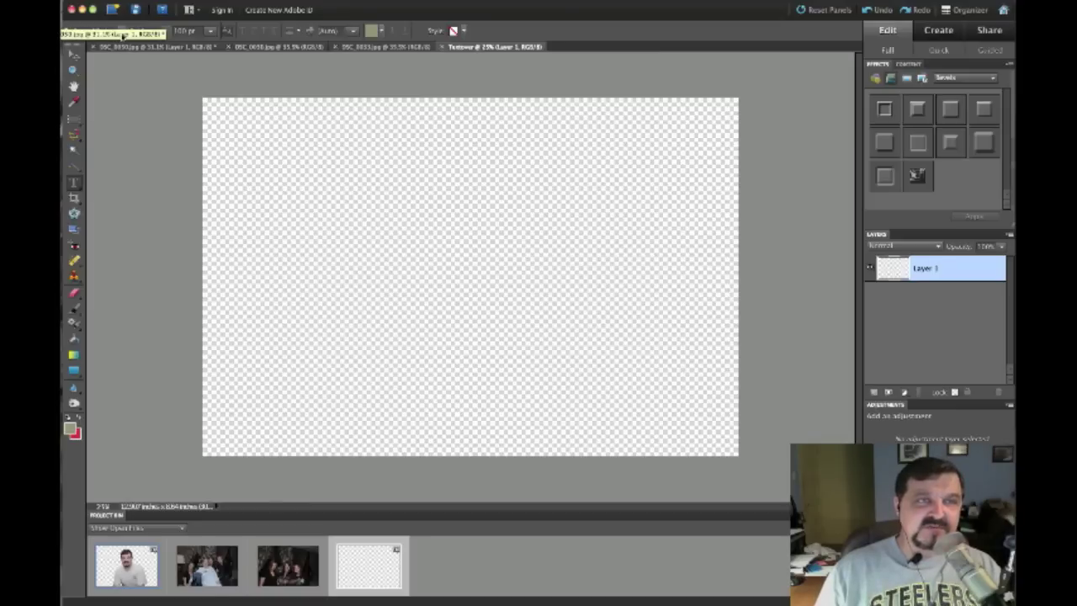
click(123, 34)
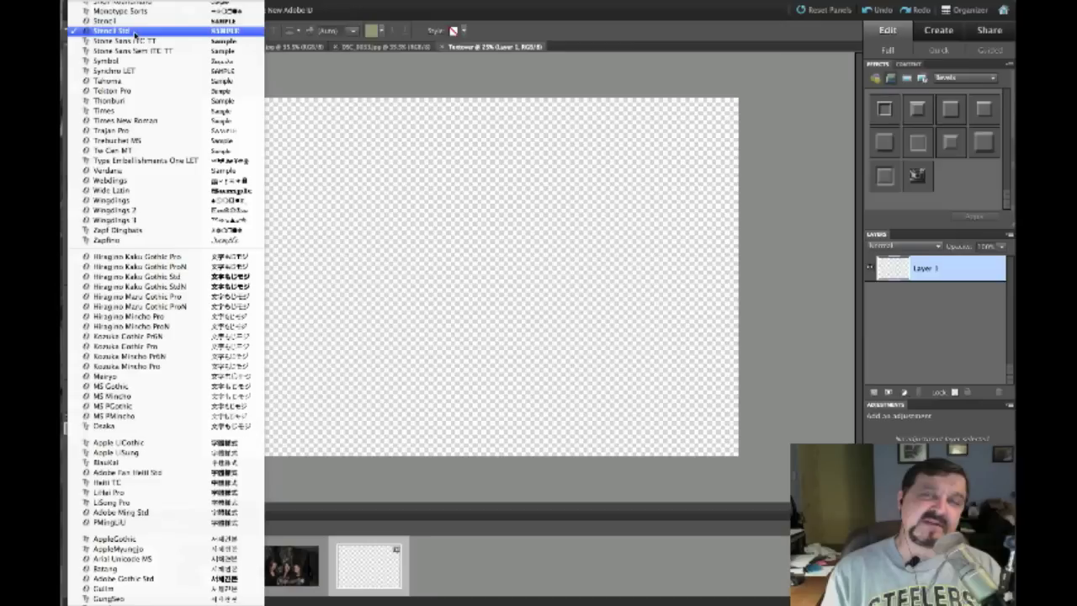
click(135, 32)
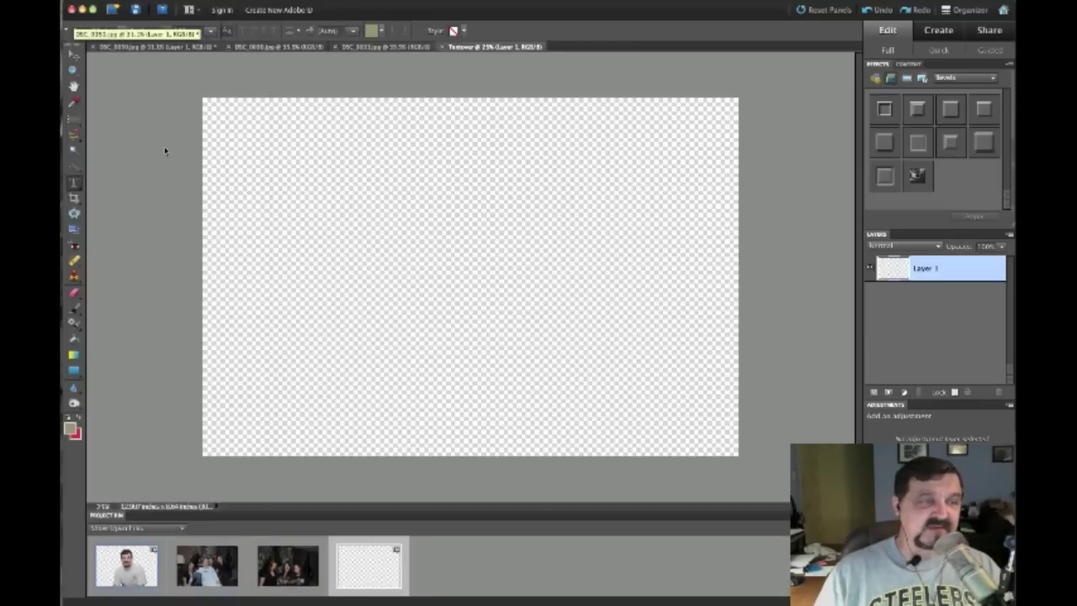
click(330, 181)
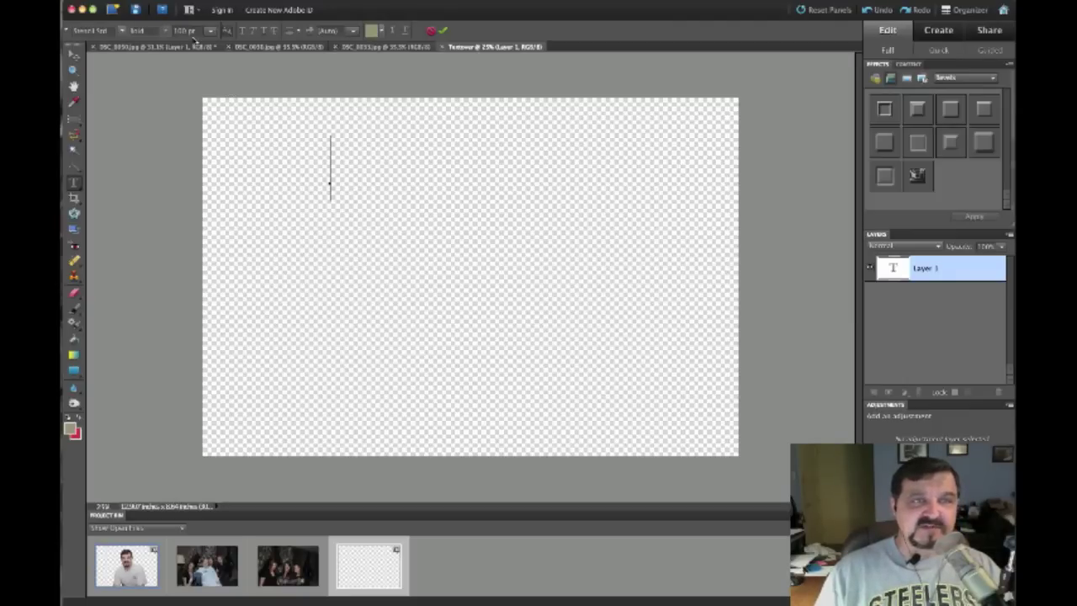
click(211, 31)
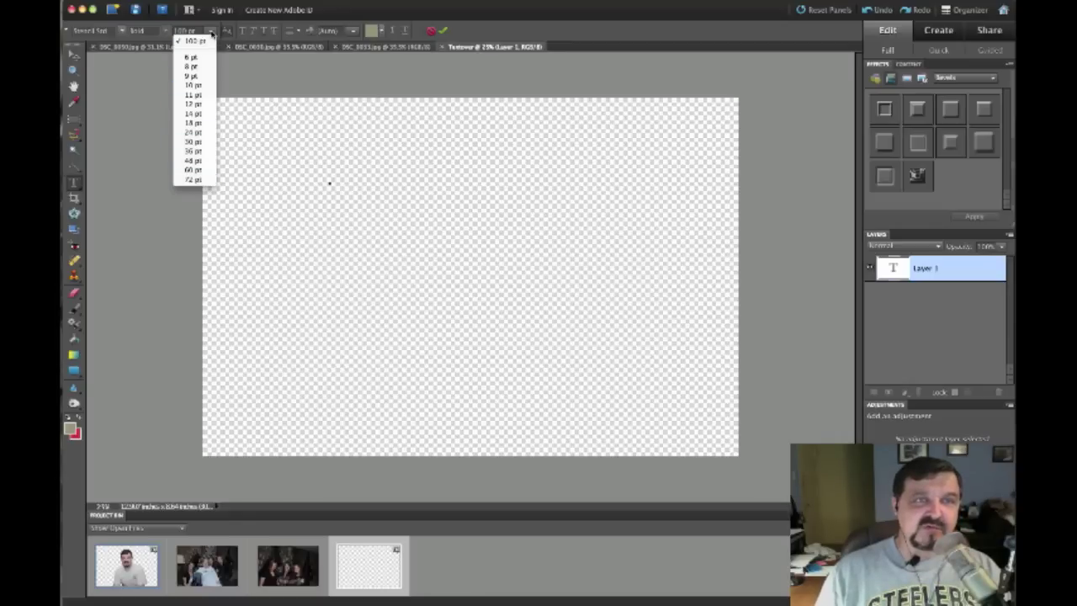
click(192, 39)
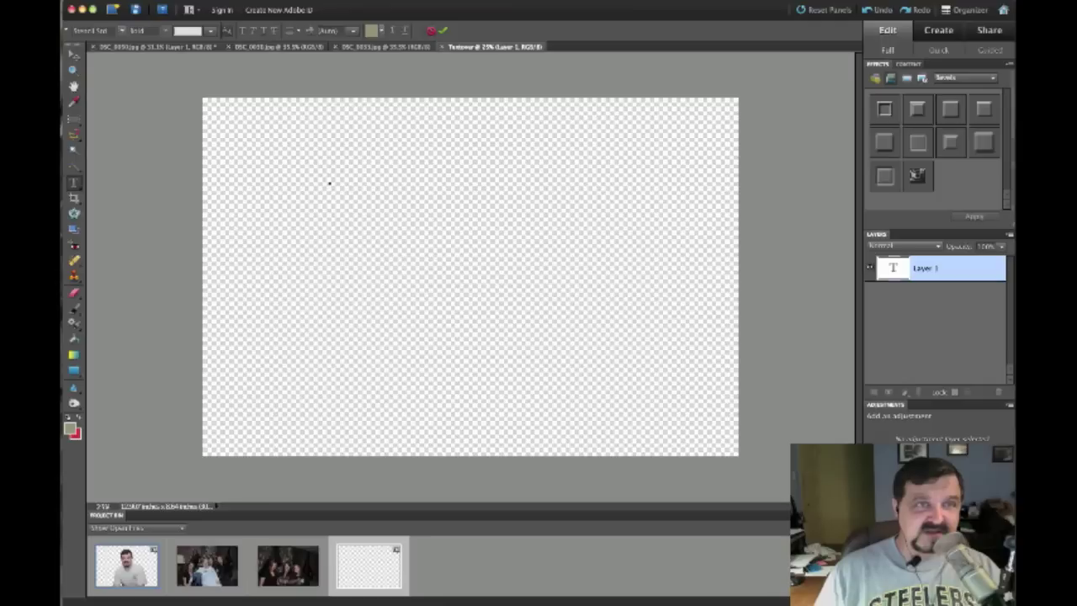
text(135)
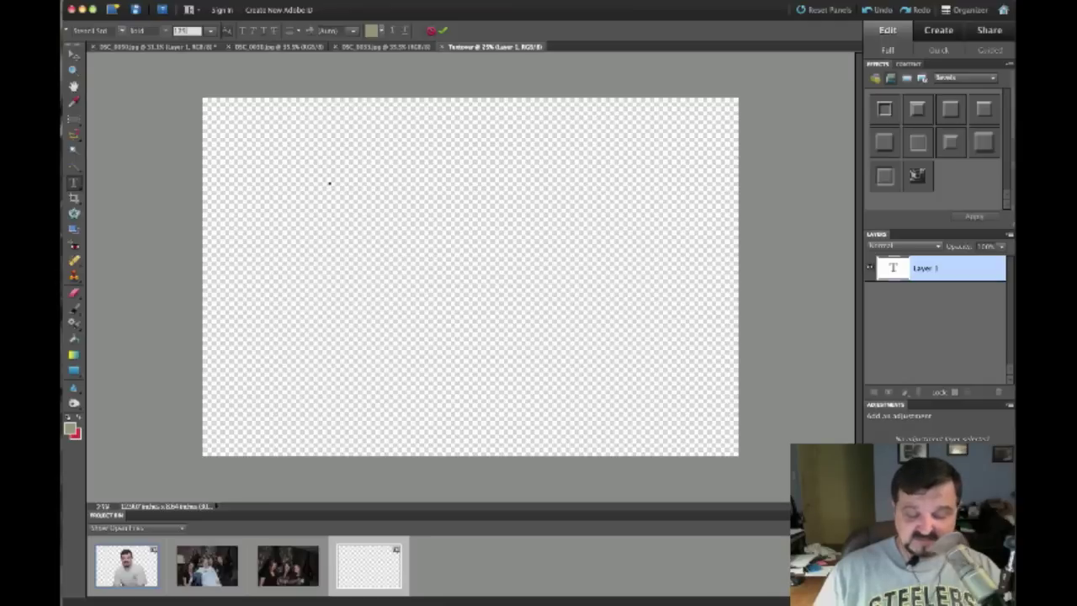
key(Return)
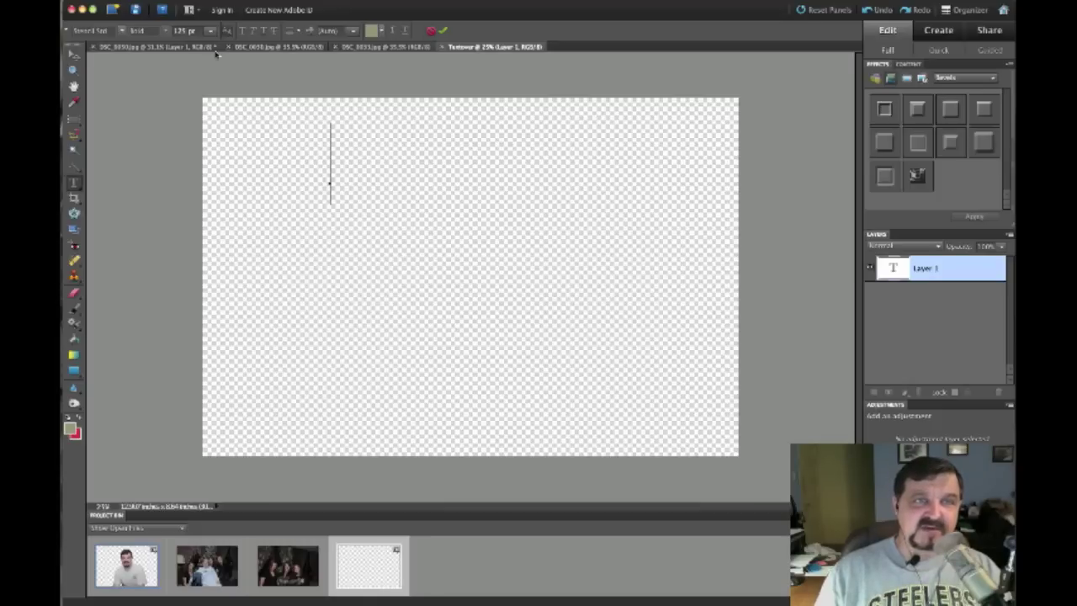
Set the text colour to red, enter the word CHRISTMAS and commit the text.
click(382, 32)
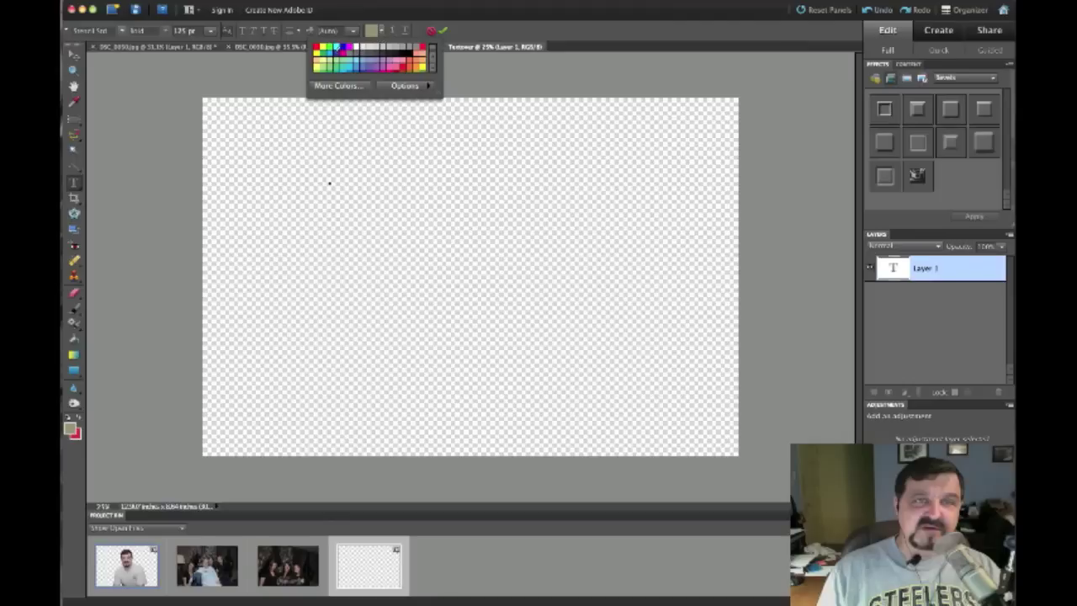
click(317, 46)
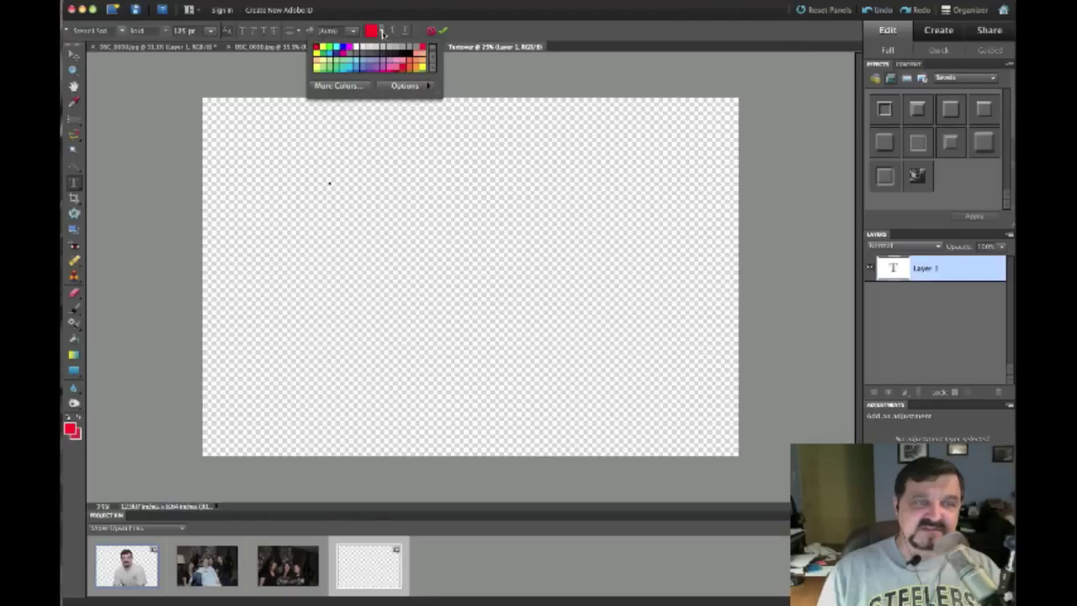
click(383, 32)
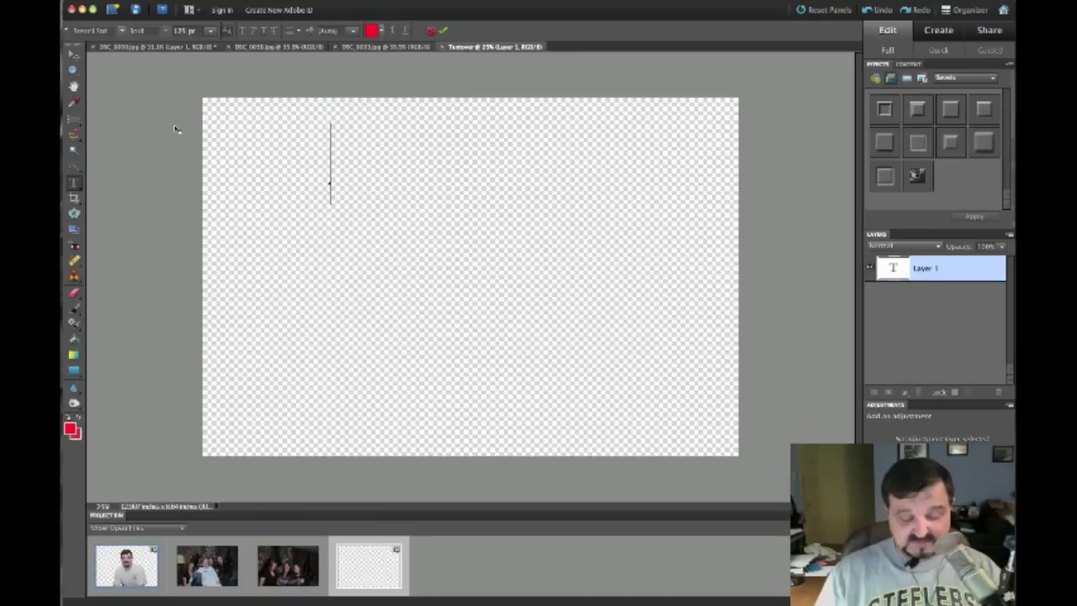
text(CH)
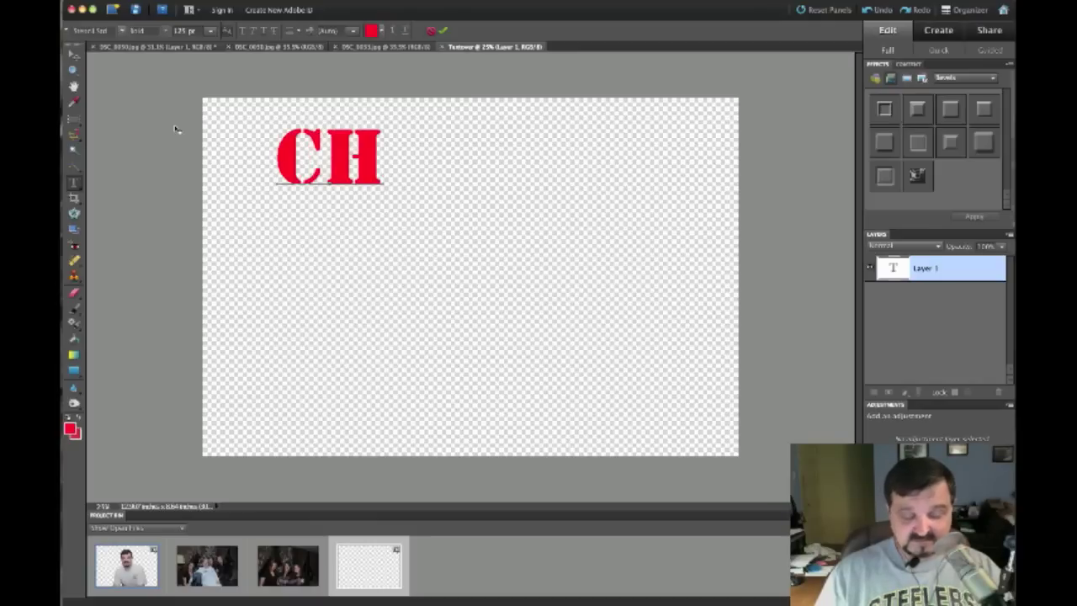
text(RISTMAS)
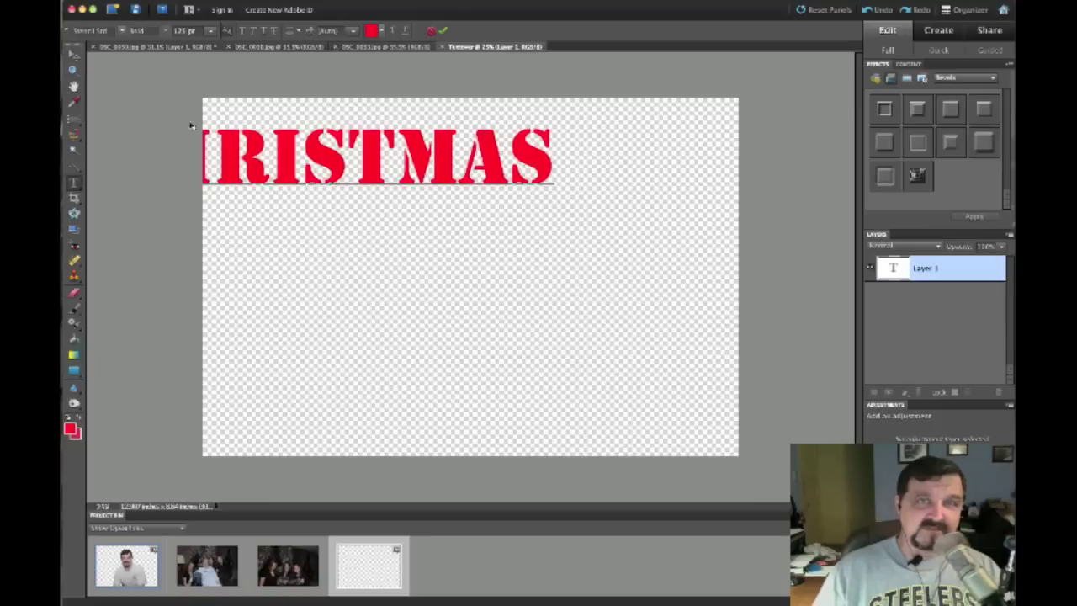
click(443, 32)
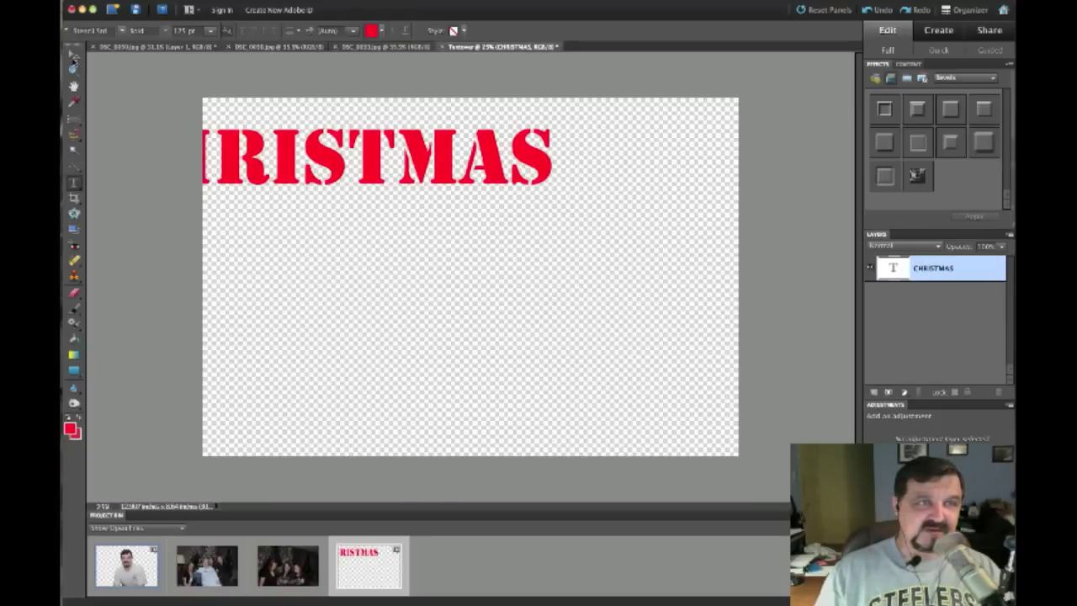
Move the CHRISTMAS text so the whole word fits within the upper half of the canvas.
click(73, 56)
drag(312, 165, 445, 195)
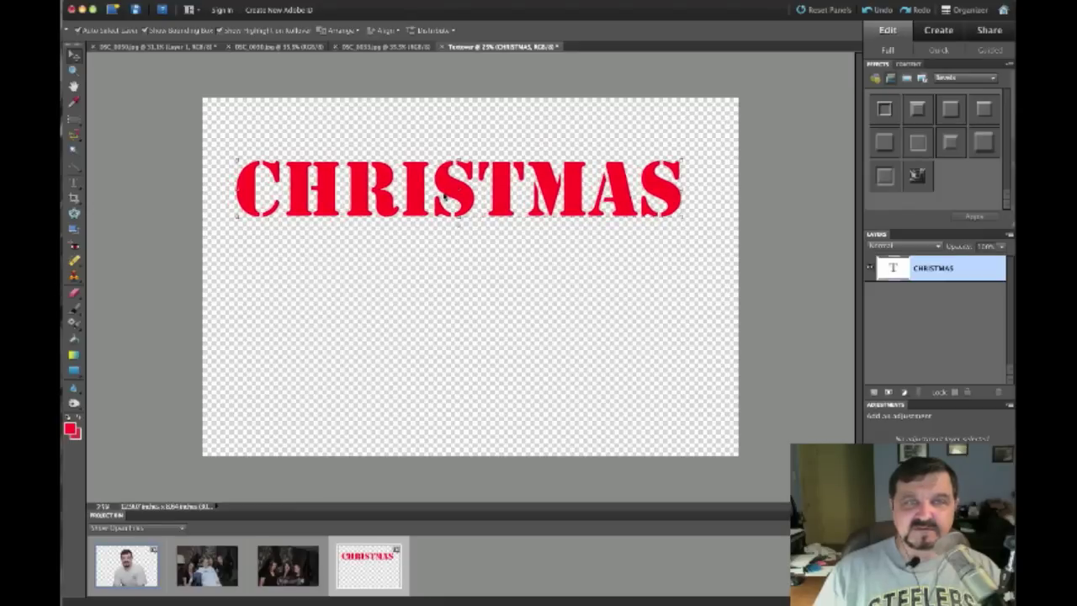
double_click(445, 195)
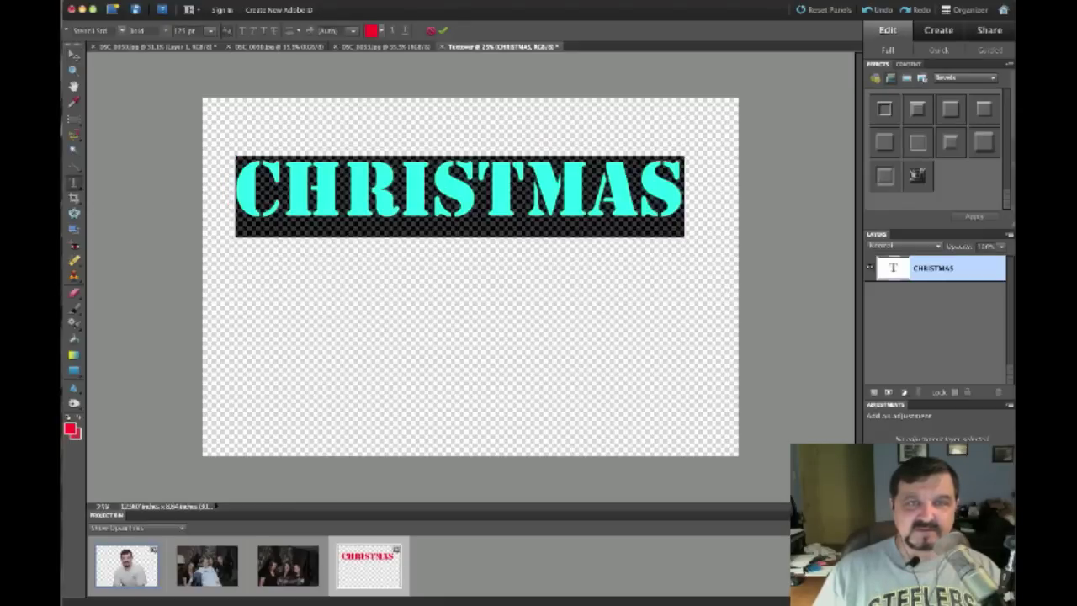
click(432, 195)
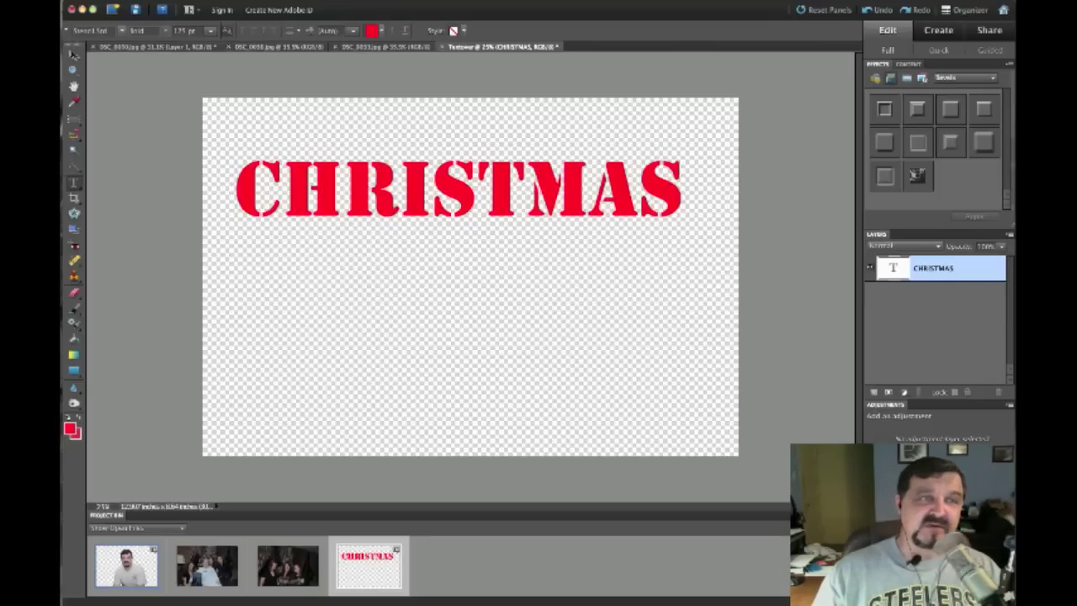
Switch back to the Christmas tree group photo that has the whole-image selection.
click(265, 48)
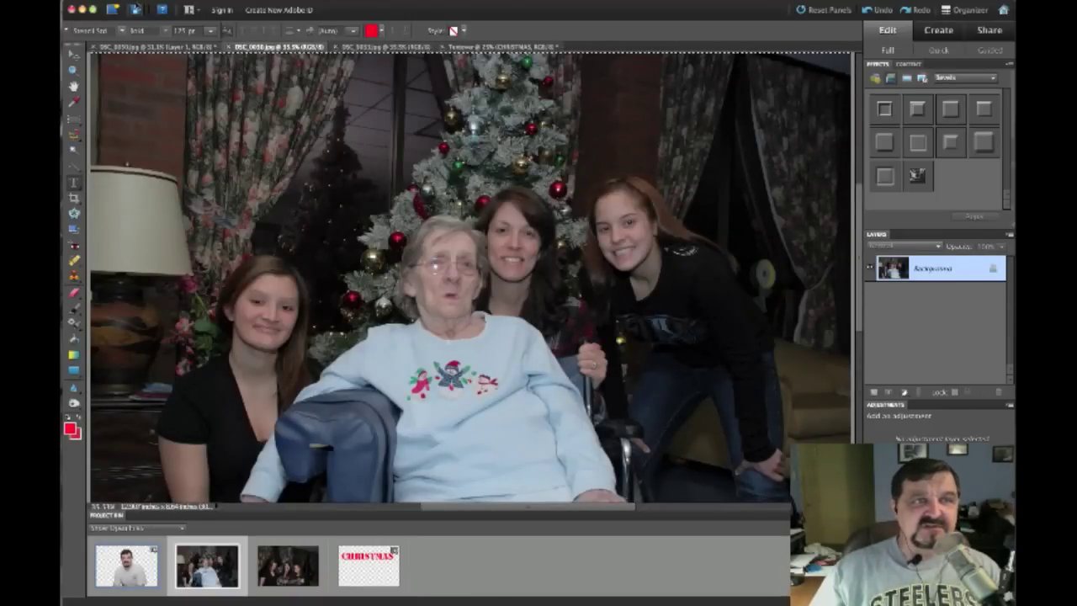
click(112, 1)
click(111, 10)
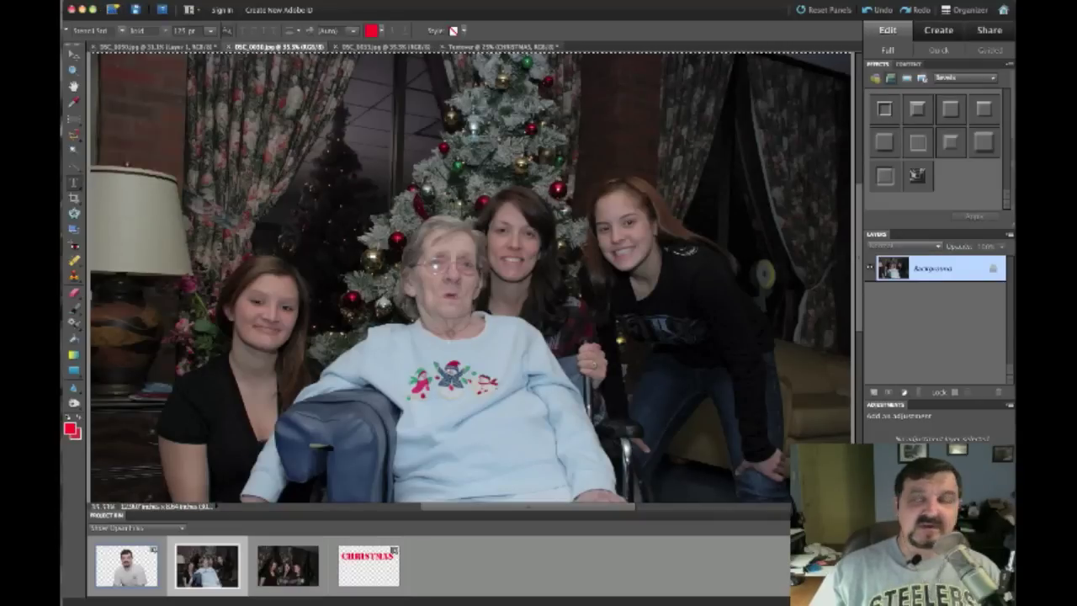
Copy the selected Christmas tree group photo and paste it into the Textover document above the CHRISTMAS text.
click(68, 0)
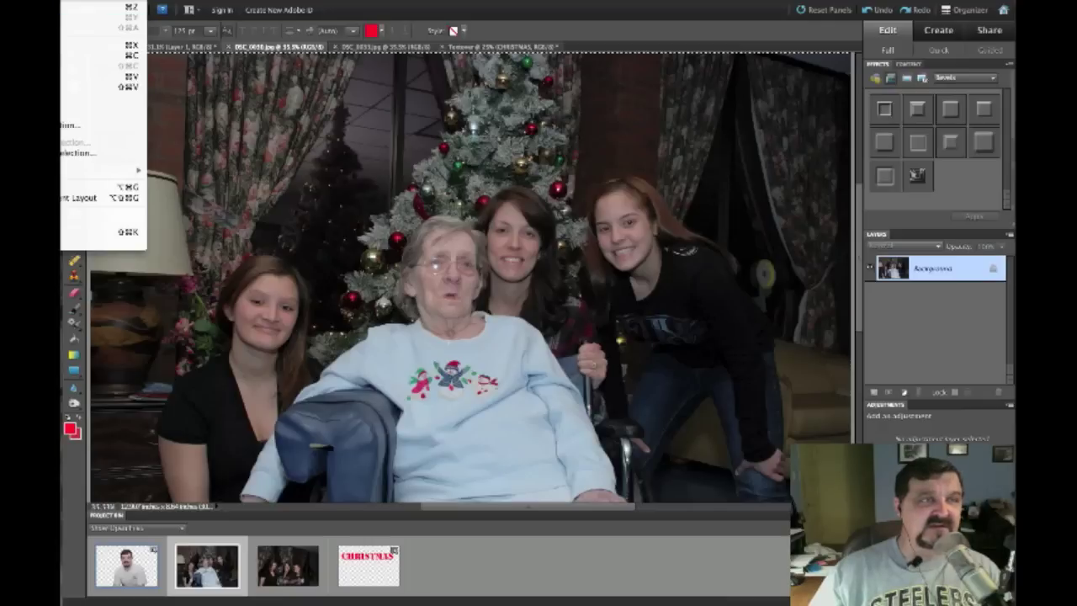
click(63, 55)
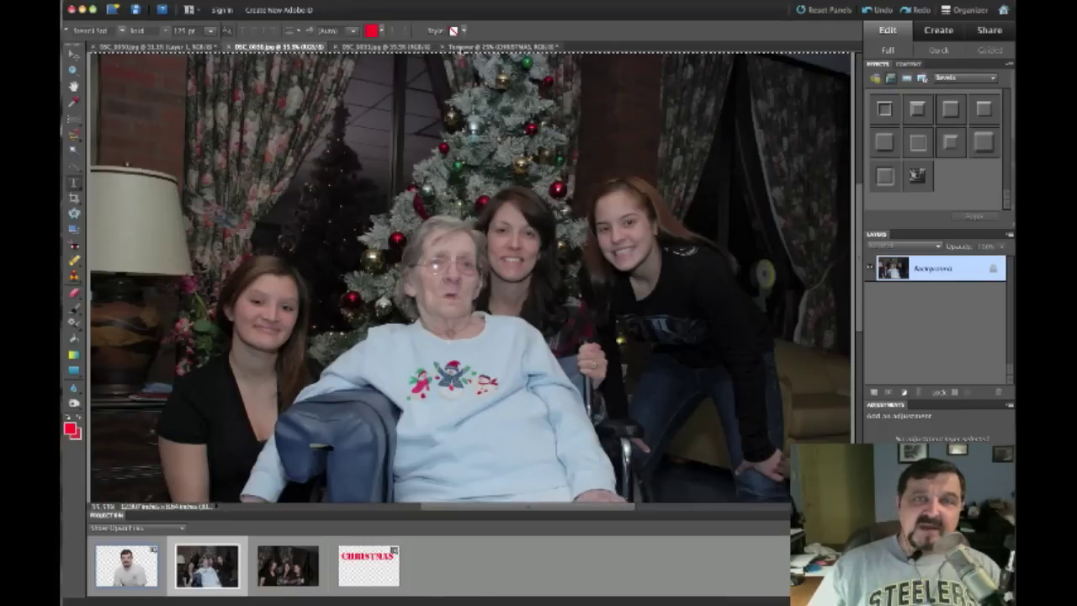
click(464, 48)
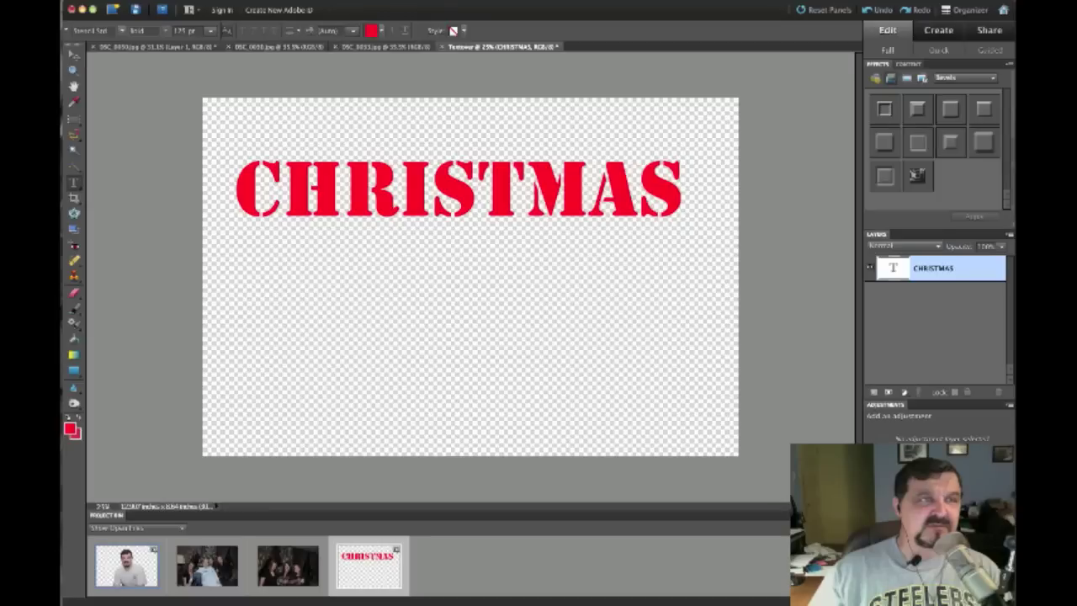
click(85, 1)
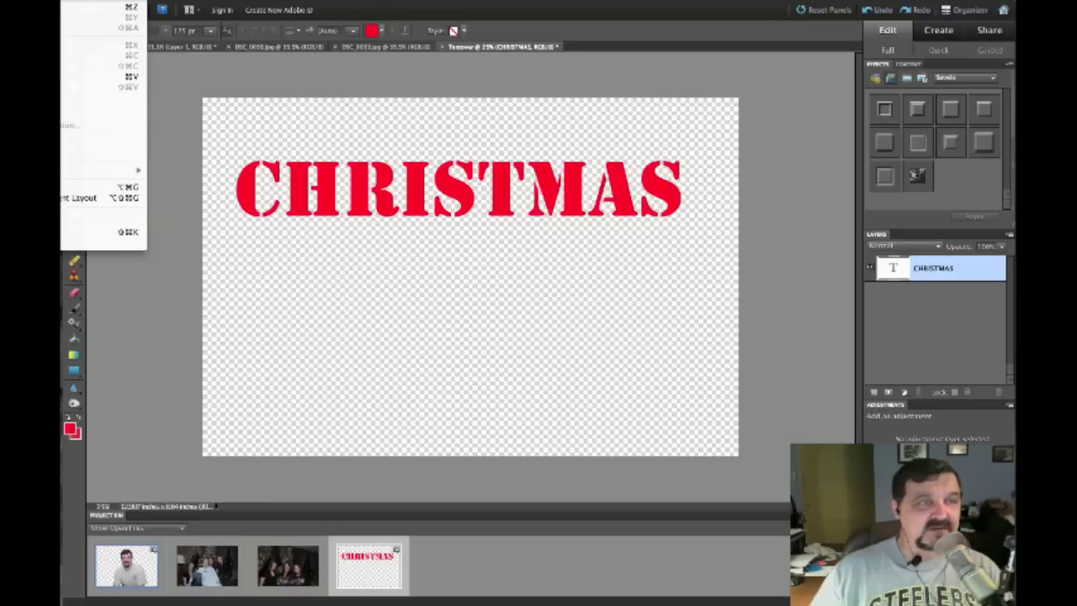
click(101, 76)
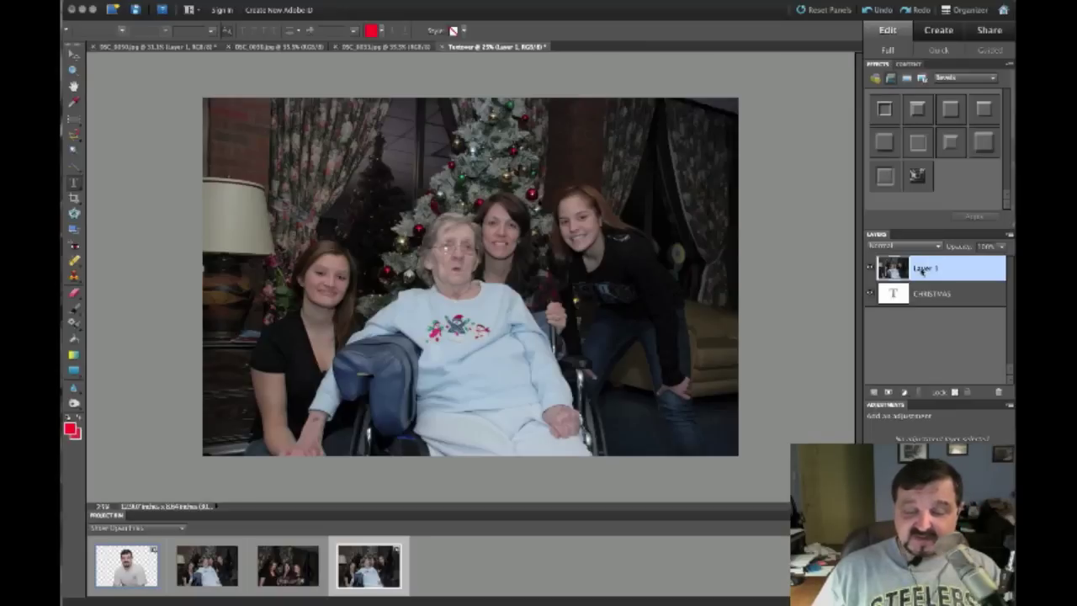
click(930, 292)
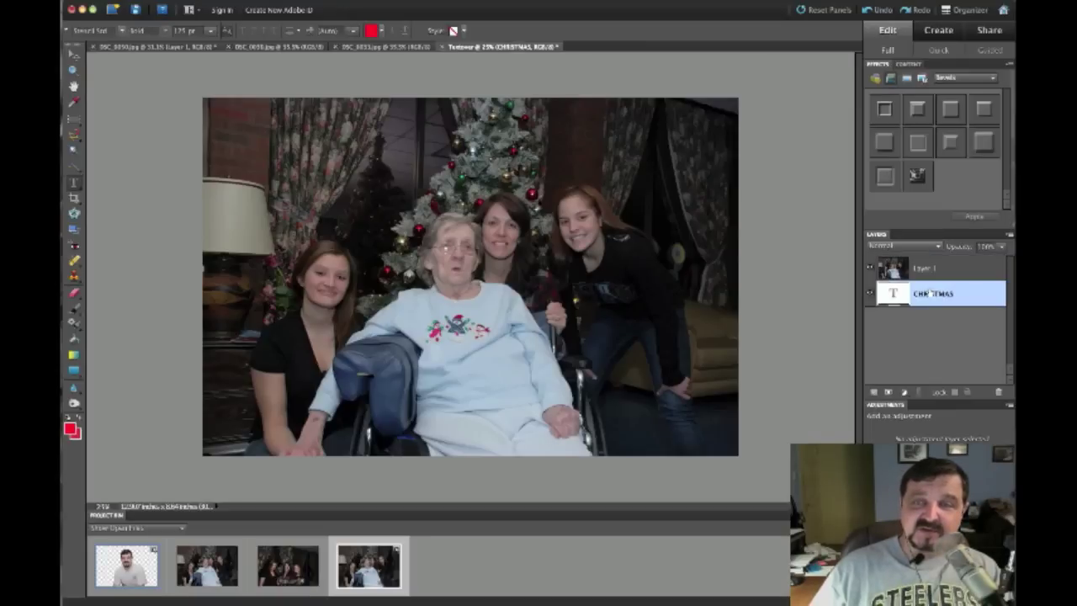
click(872, 269)
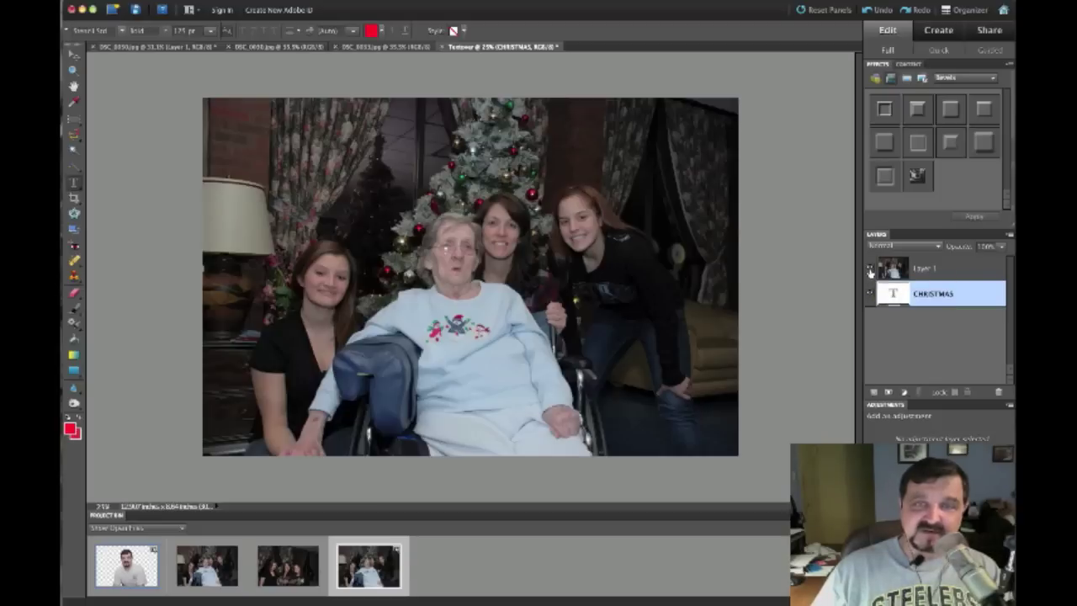
click(871, 270)
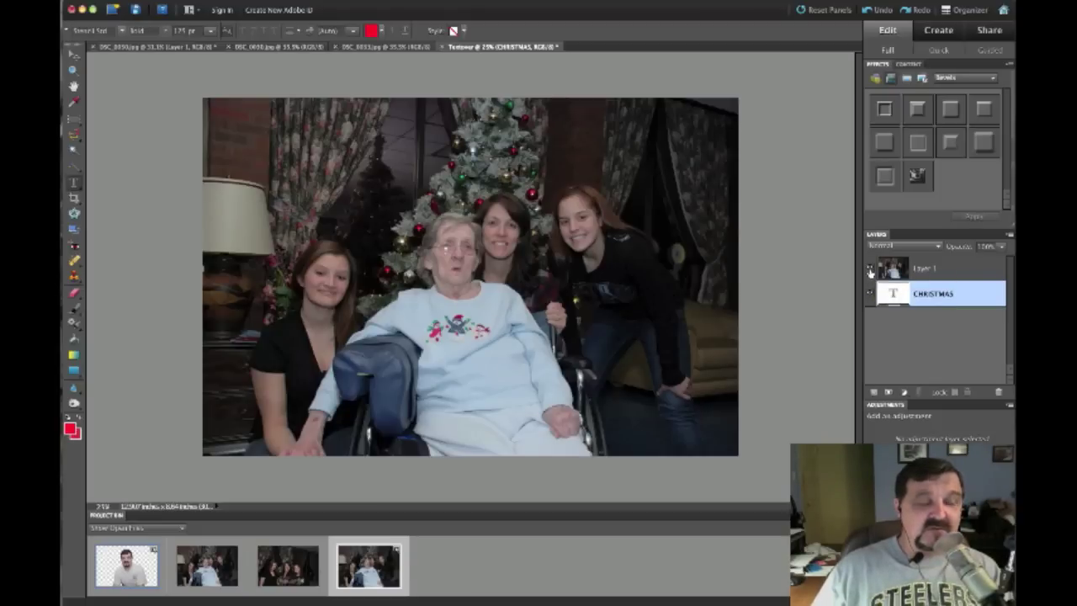
click(964, 274)
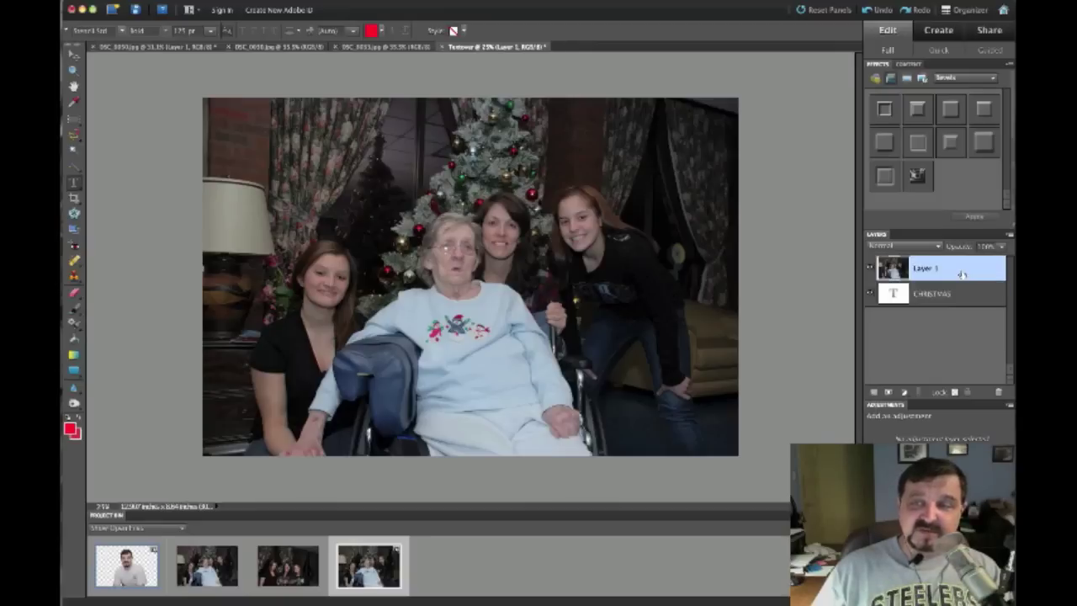
click(951, 291)
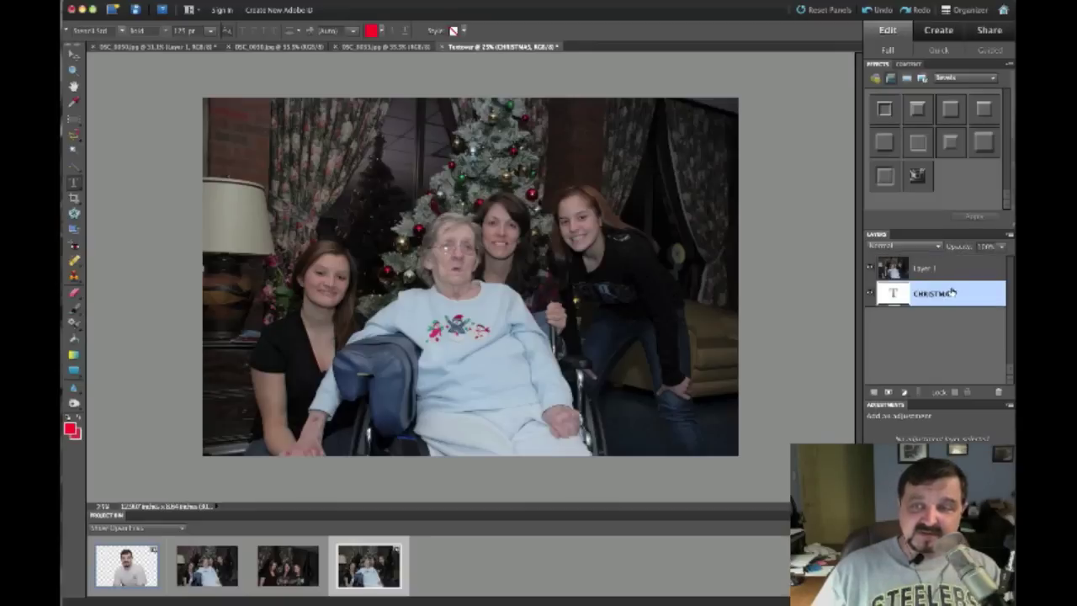
Clip the pasted group photo to the CHRISTMAS text layer and shift the photo upward so faces fall inside the letters.
click(948, 275)
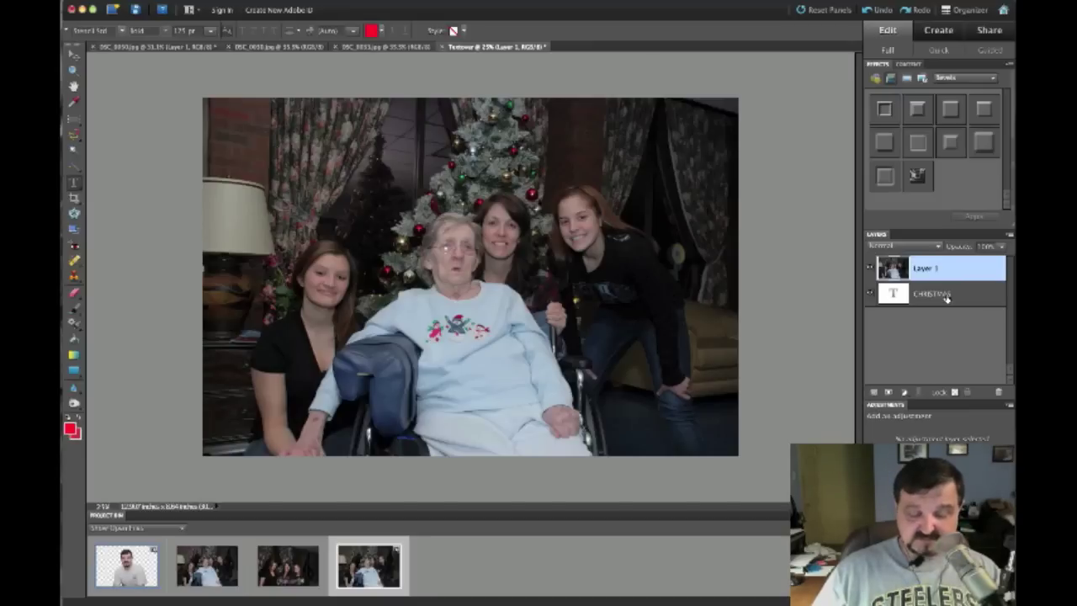
key(super+g)
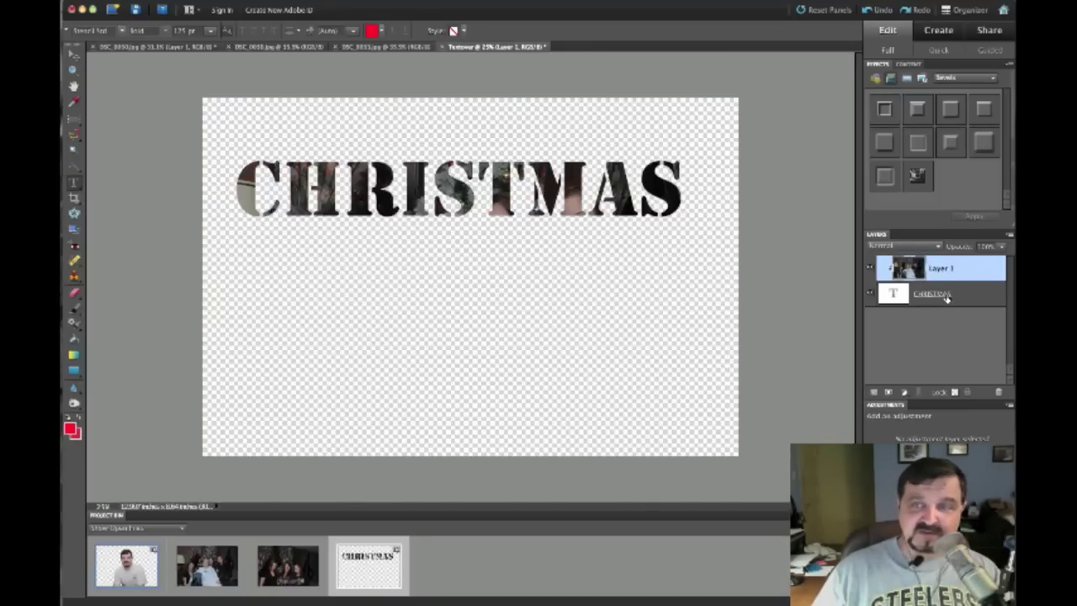
key(super+z)
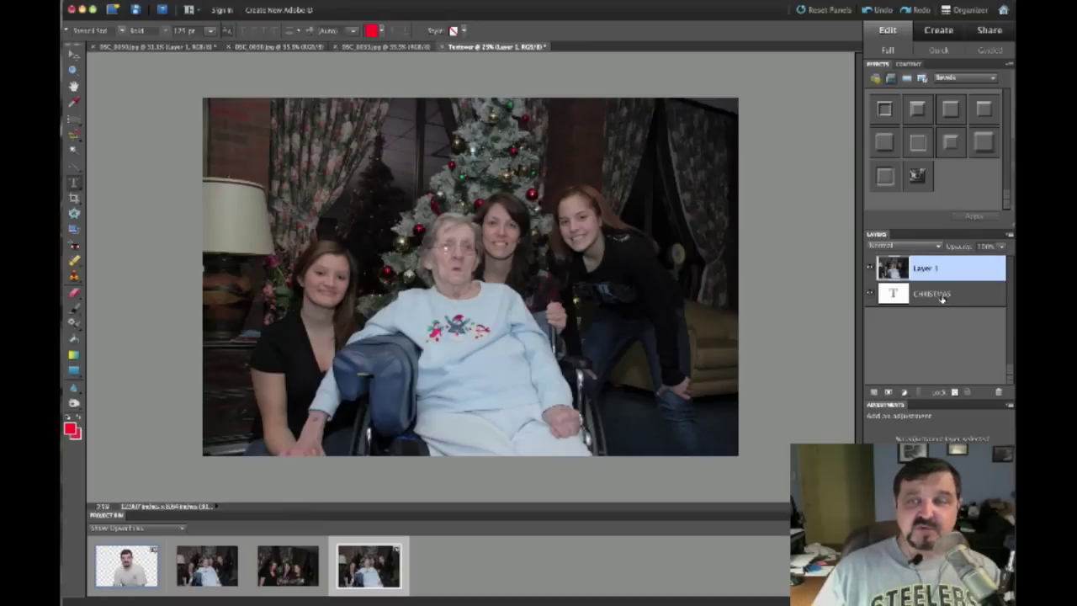
key(super+g)
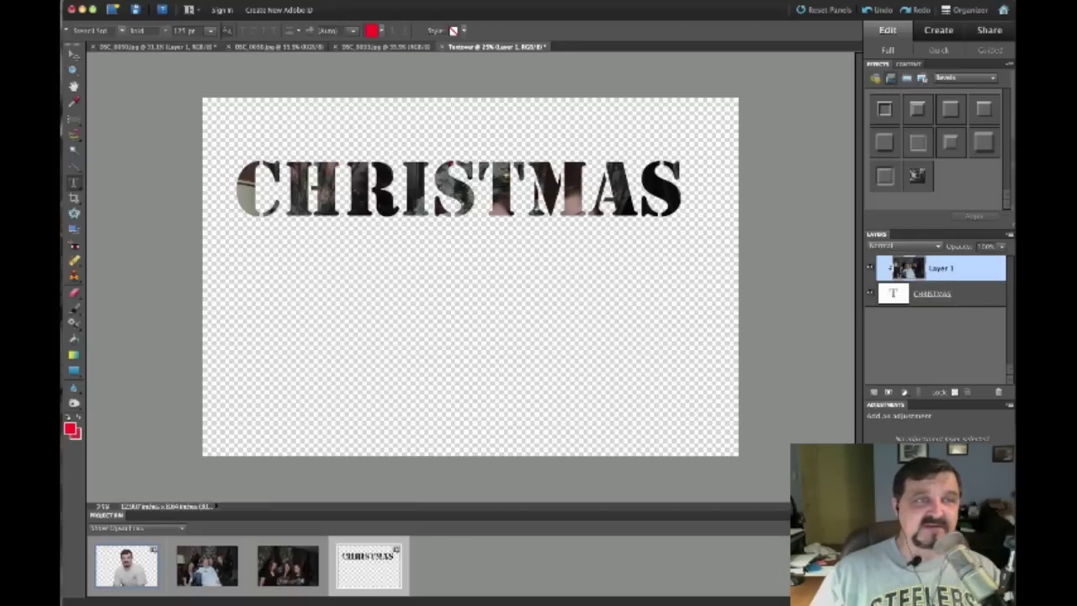
click(74, 56)
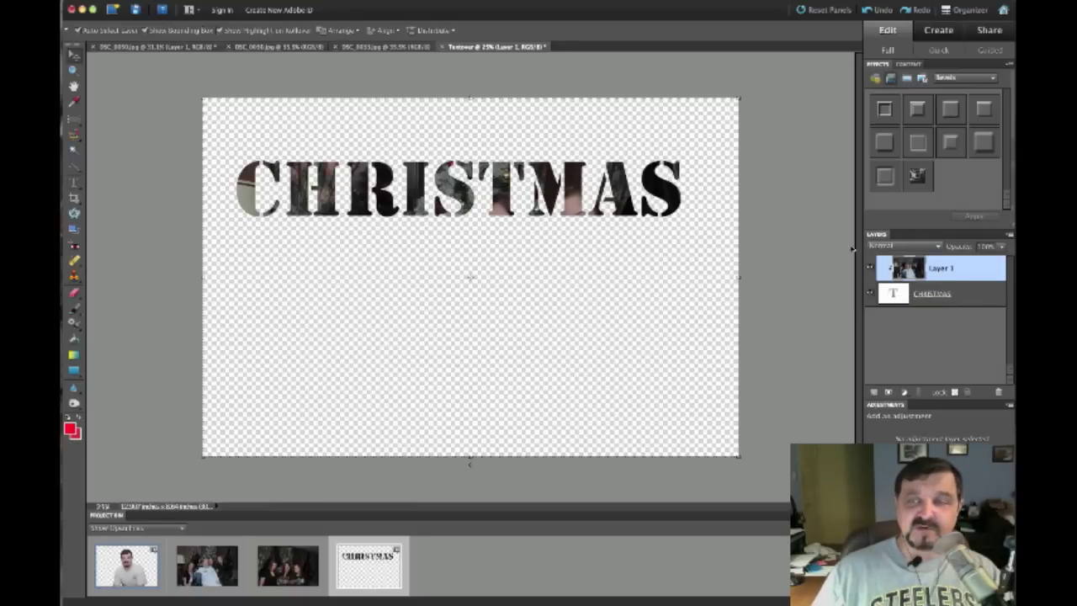
drag(452, 189, 471, 186)
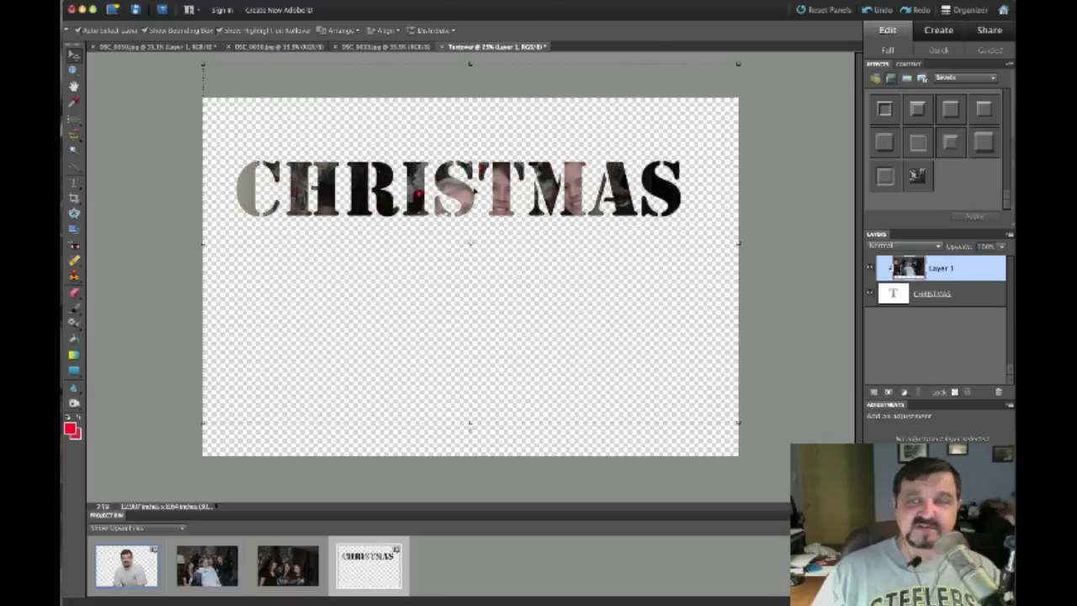
Stretch the CHRISTMAS text to about 114% width and 195% height, spanning nearly the full canvas width, and commit the transformation.
click(939, 294)
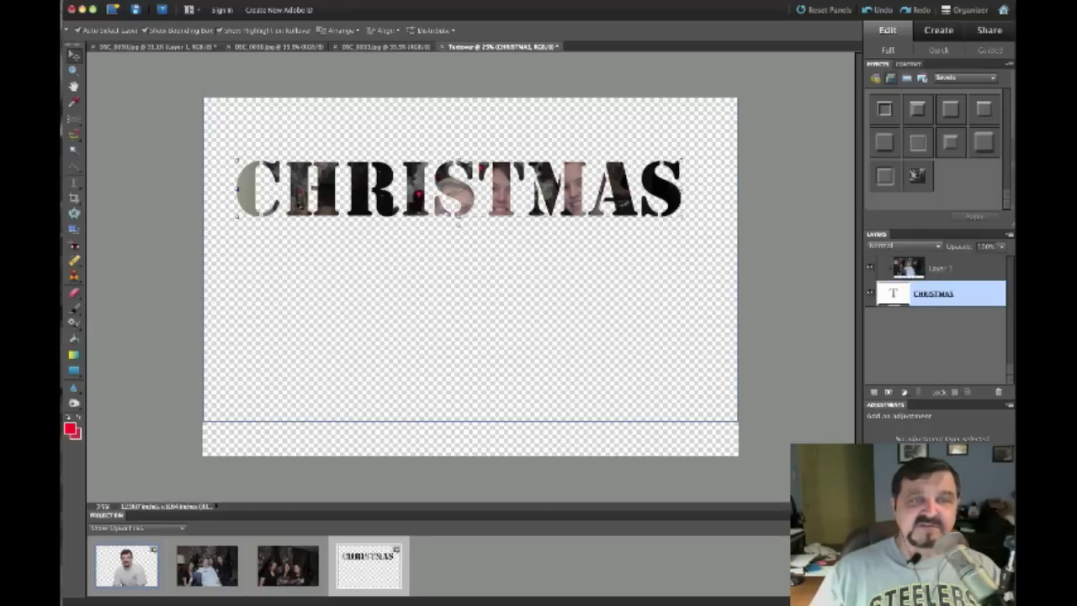
drag(691, 224, 721, 267)
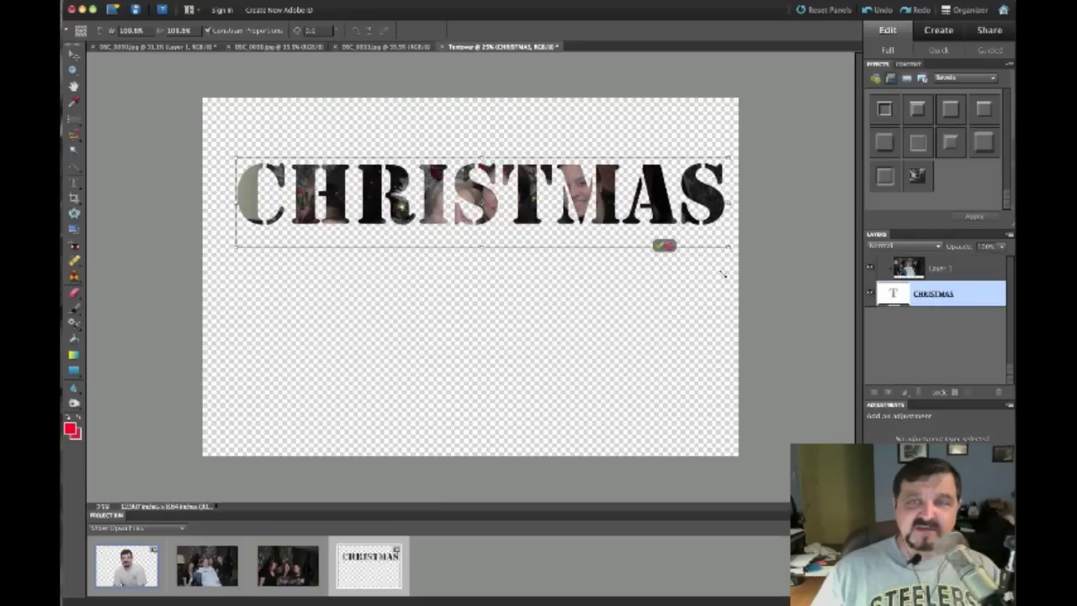
drag(480, 249, 481, 307)
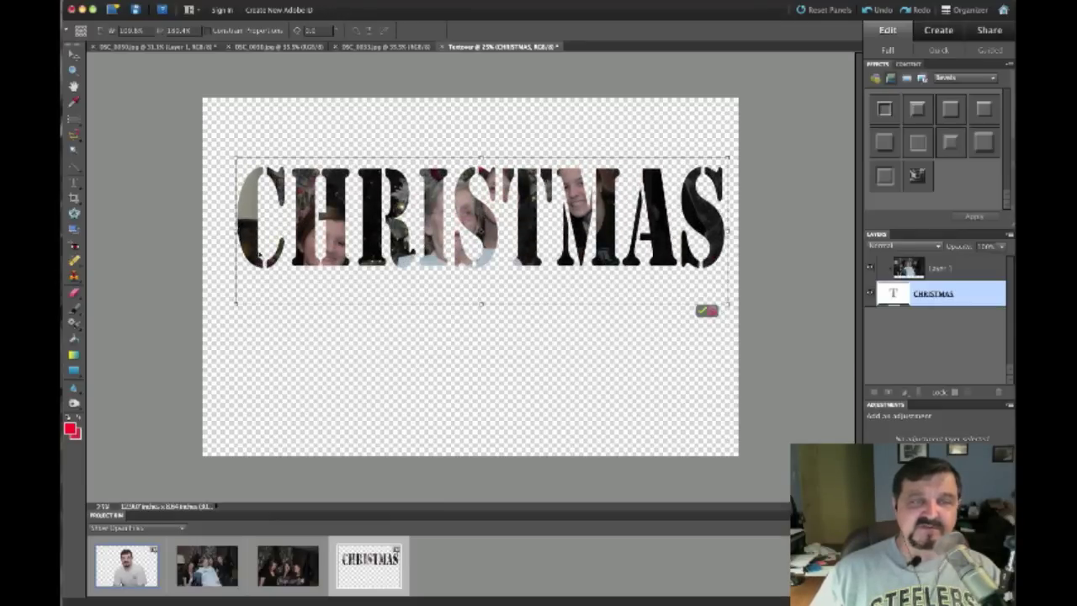
drag(235, 158, 214, 148)
drag(437, 220, 440, 210)
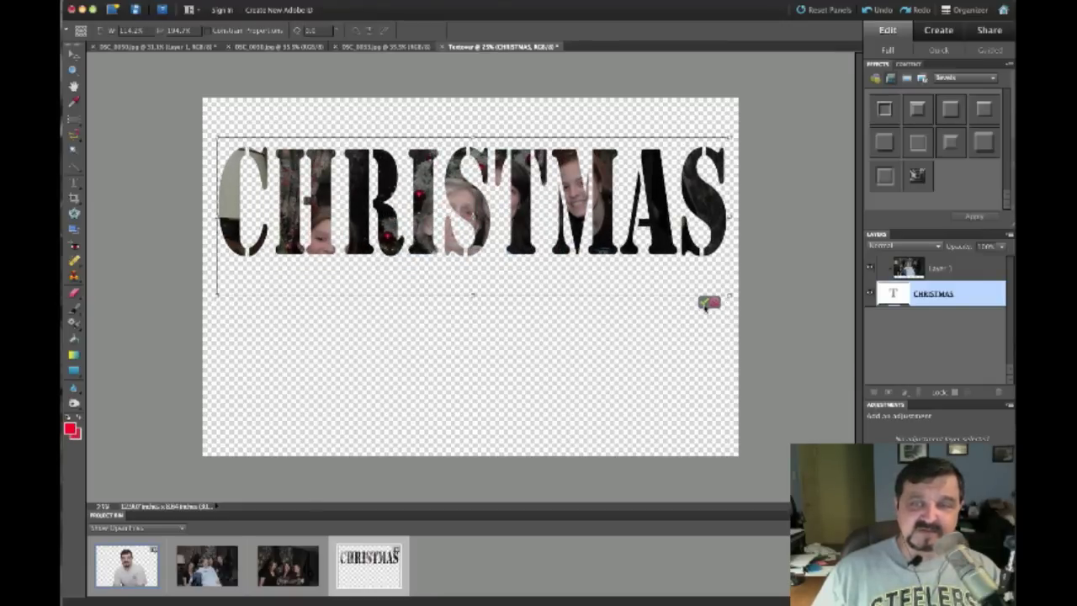
click(707, 303)
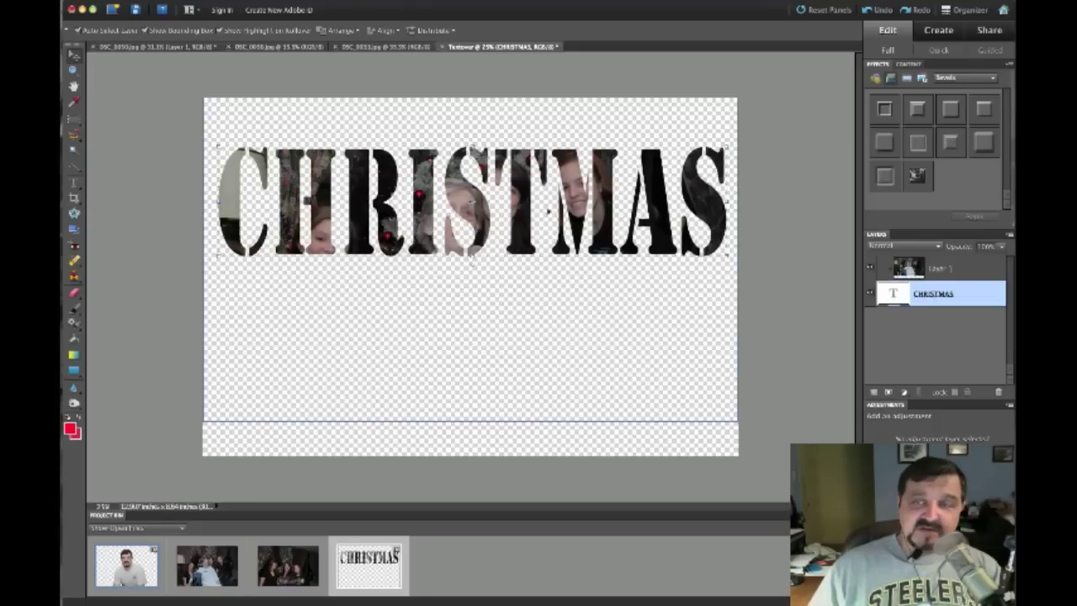
Copy the entire photo of the three women by the tree and paste it into the Textover document as a new layer.
click(364, 48)
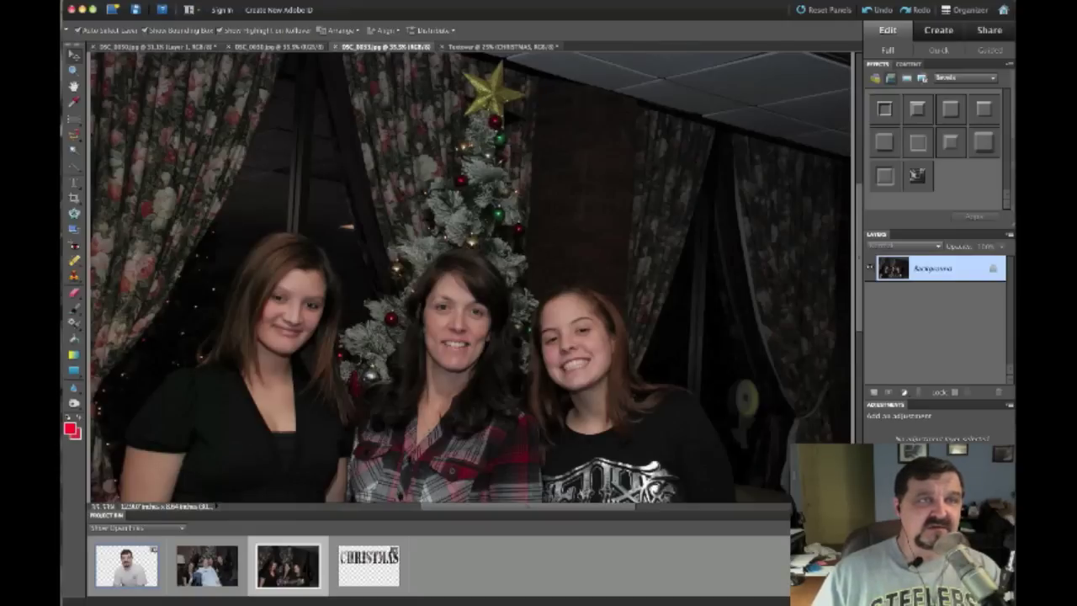
click(101, 9)
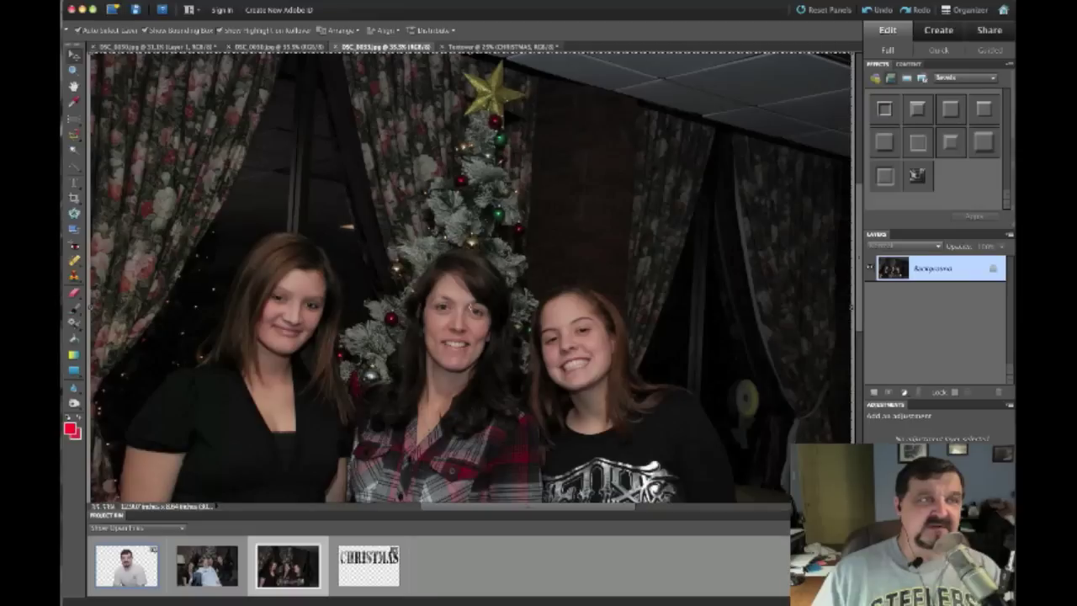
click(100, 2)
click(101, 55)
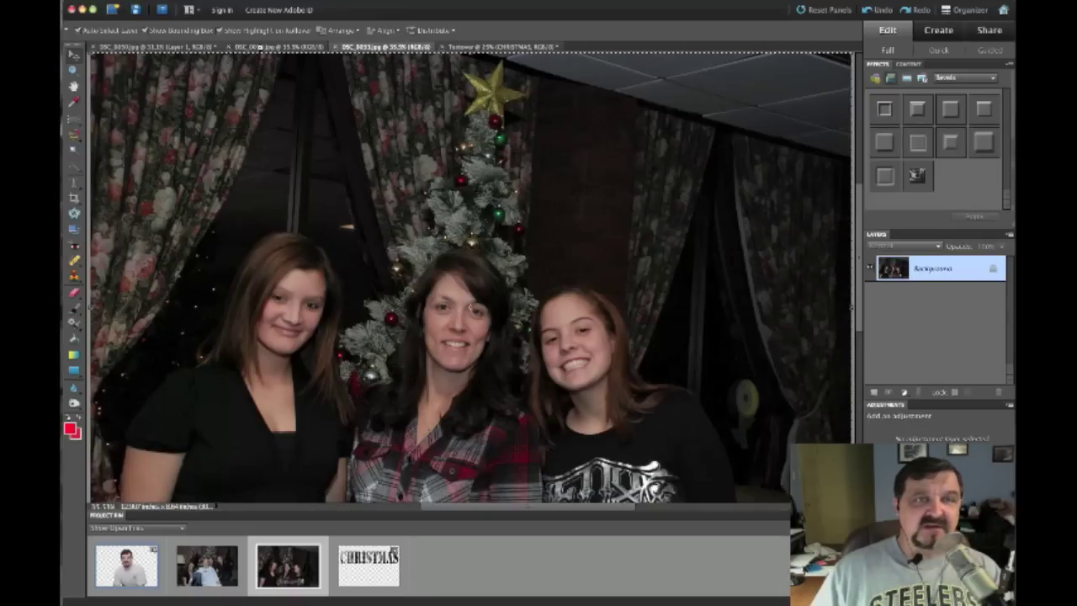
click(488, 47)
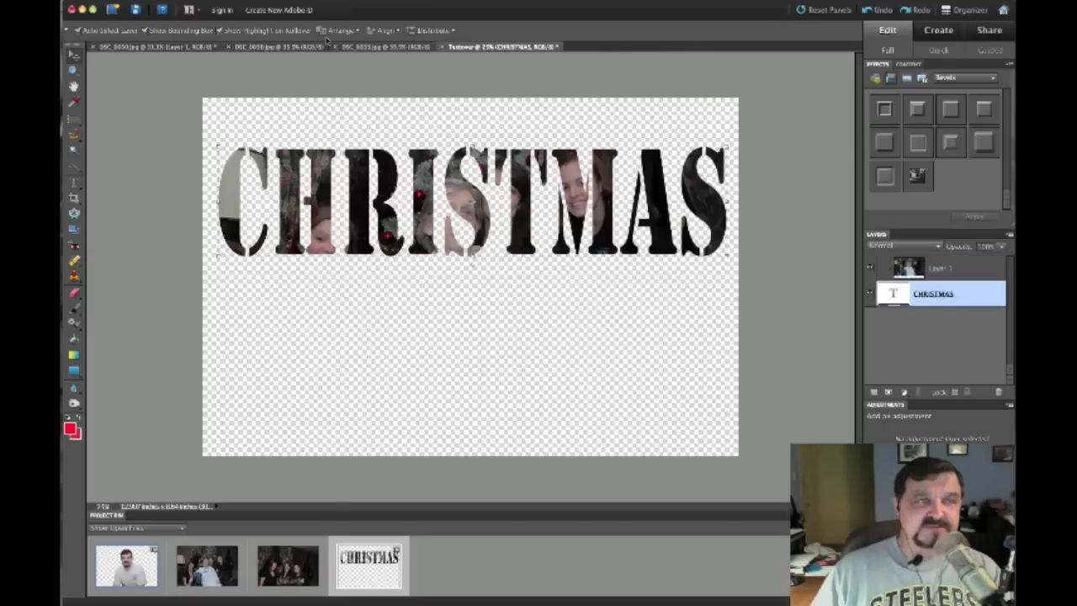
click(101, 2)
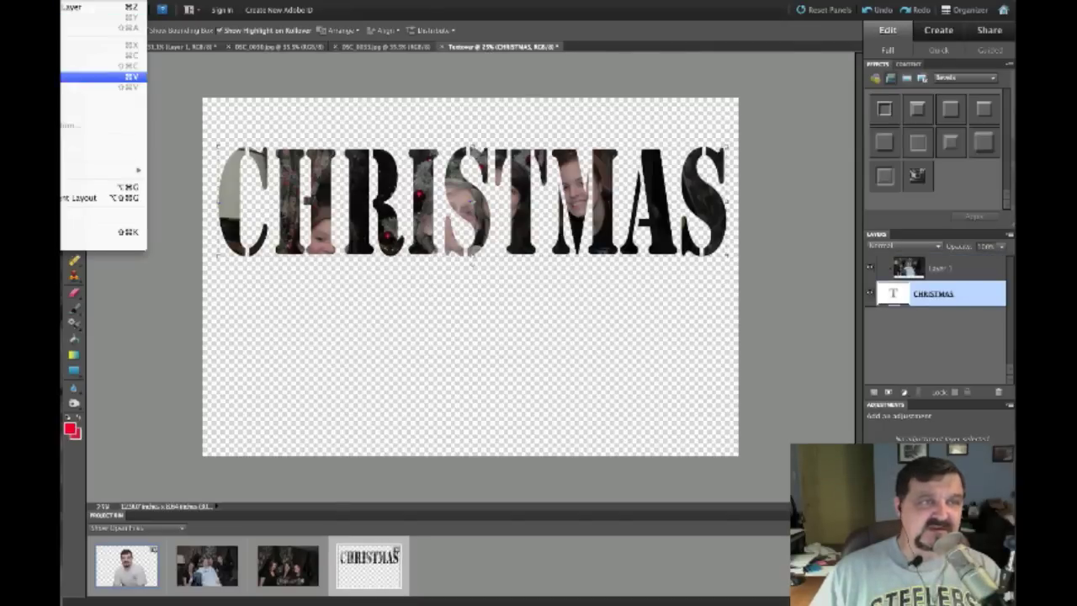
click(93, 76)
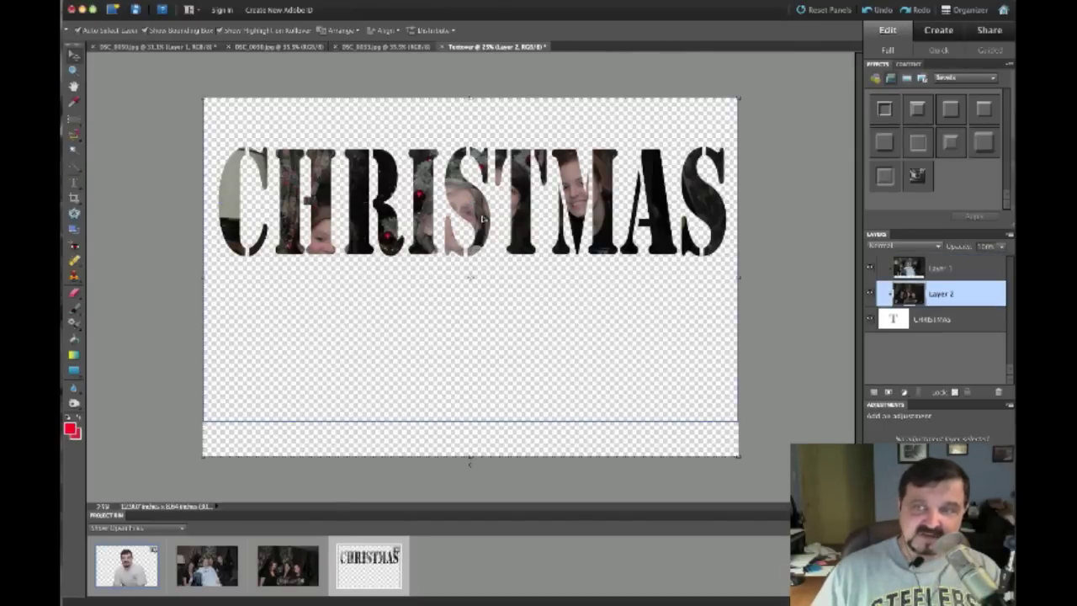
Place the pasted three-women photo layer beneath the CHRISTMAS text layer and hide it.
drag(901, 294, 910, 351)
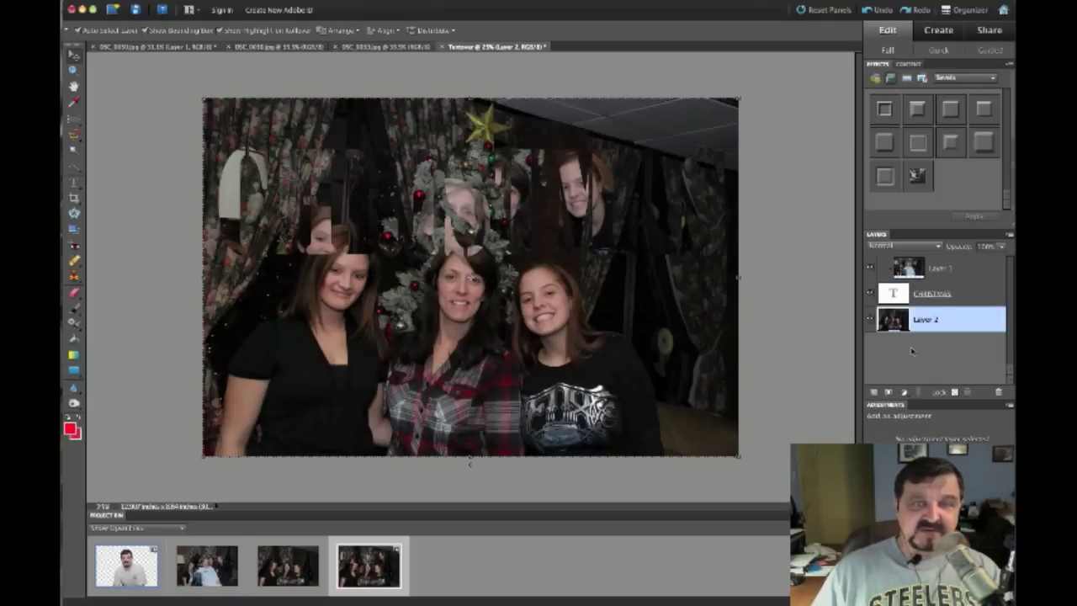
click(871, 320)
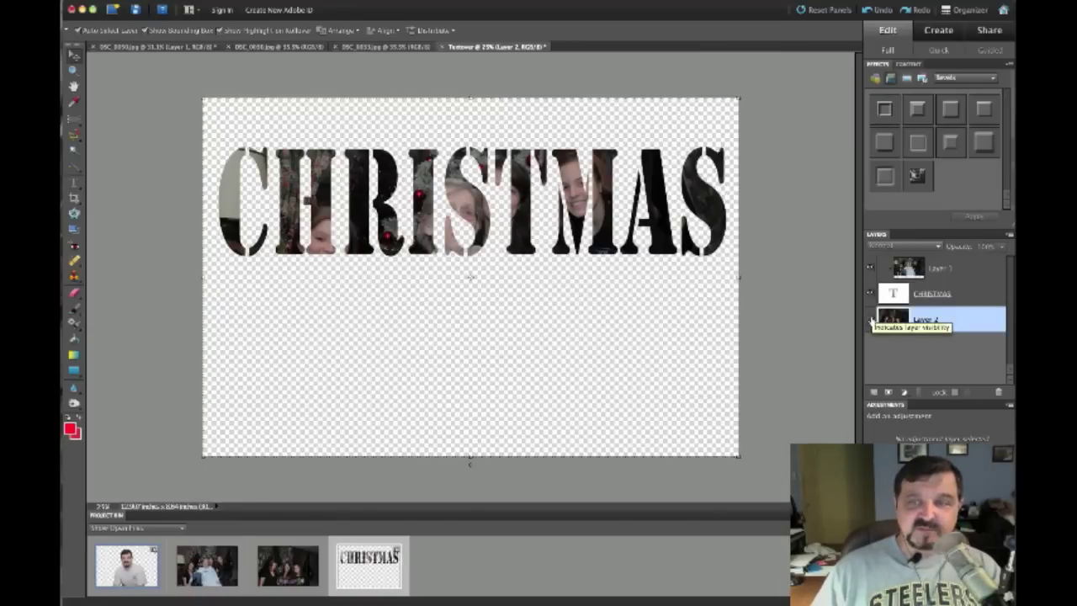
click(871, 320)
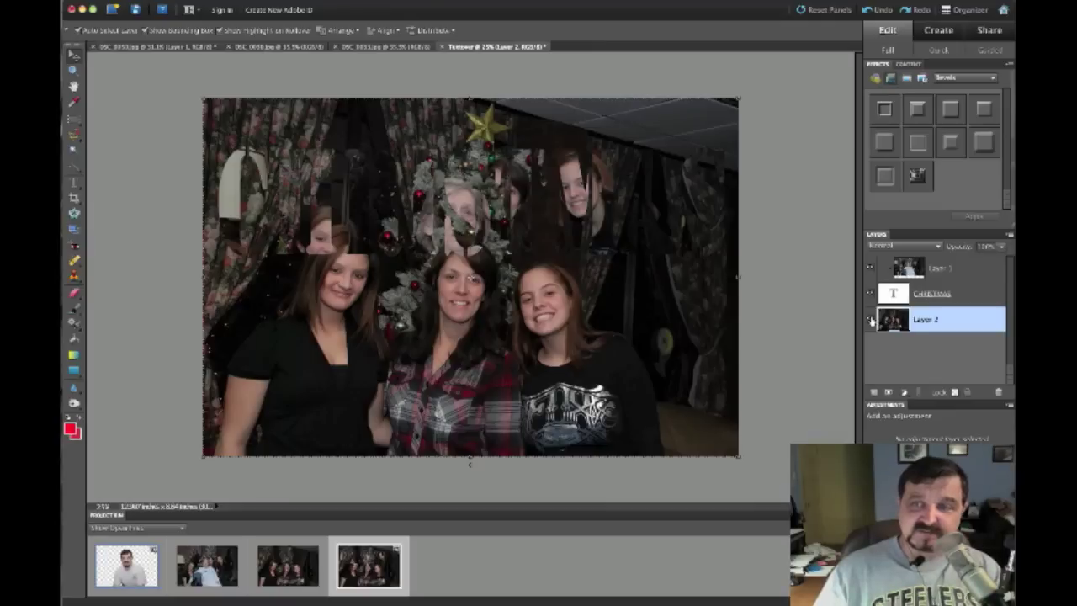
click(871, 320)
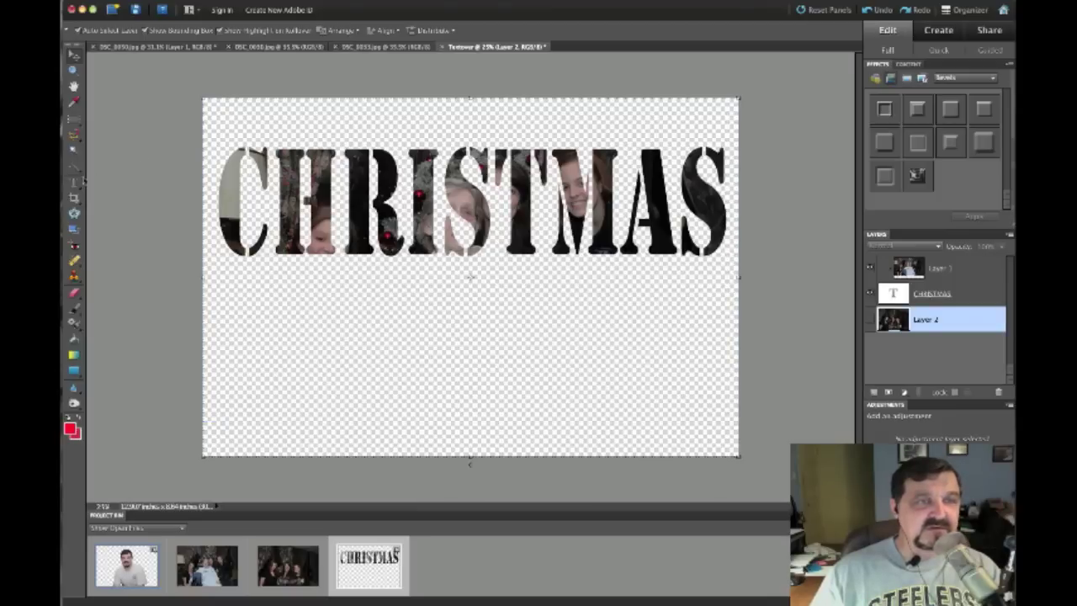
Add the text 2010 in red Stencil Std at 125 pt below the word CHRISTMAS and commit it.
click(74, 182)
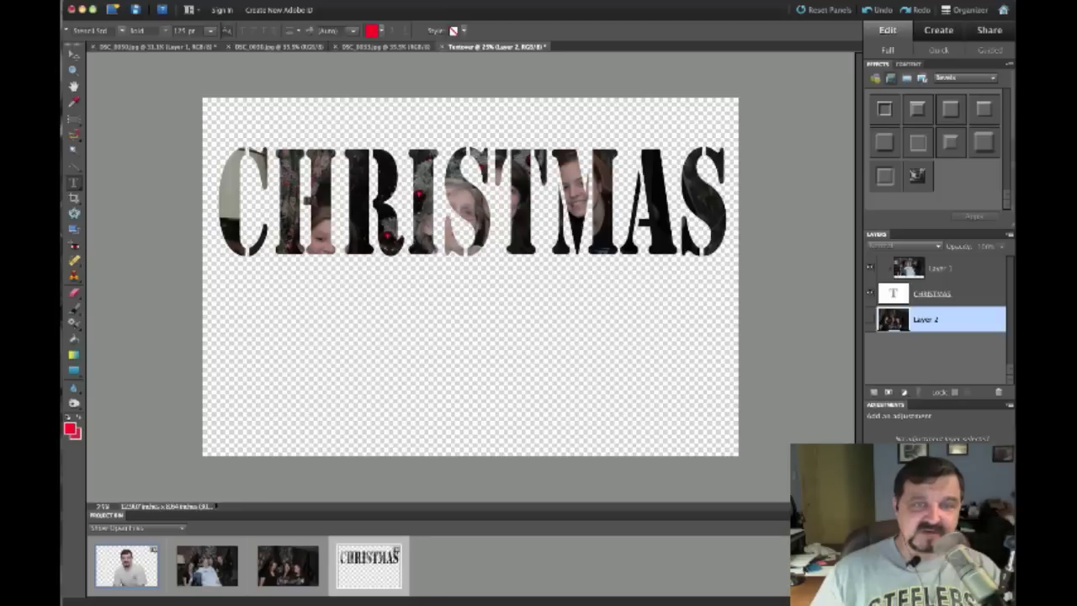
click(370, 332)
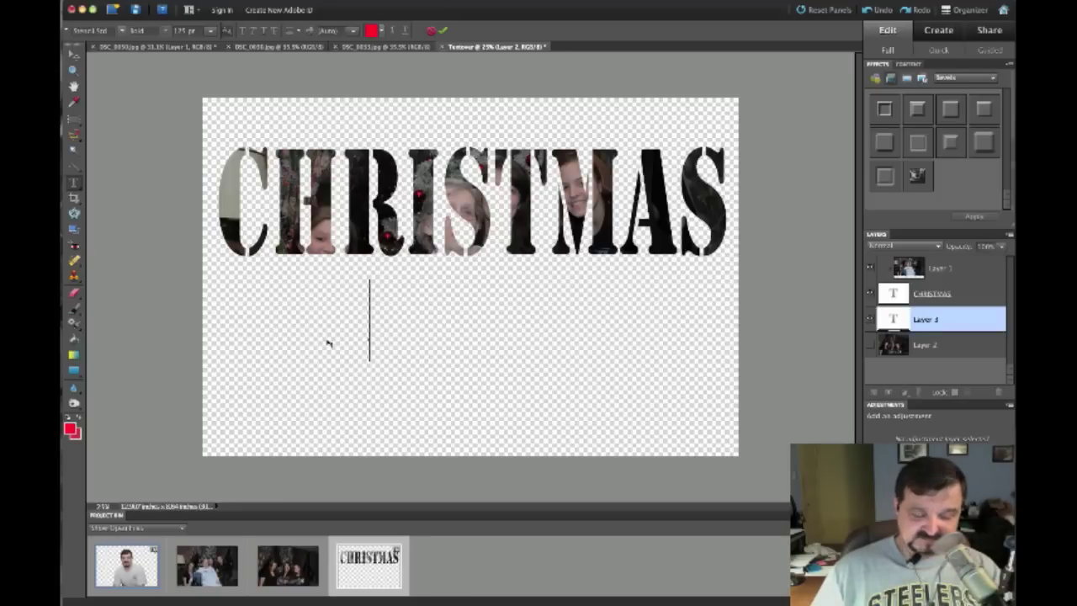
text(2010)
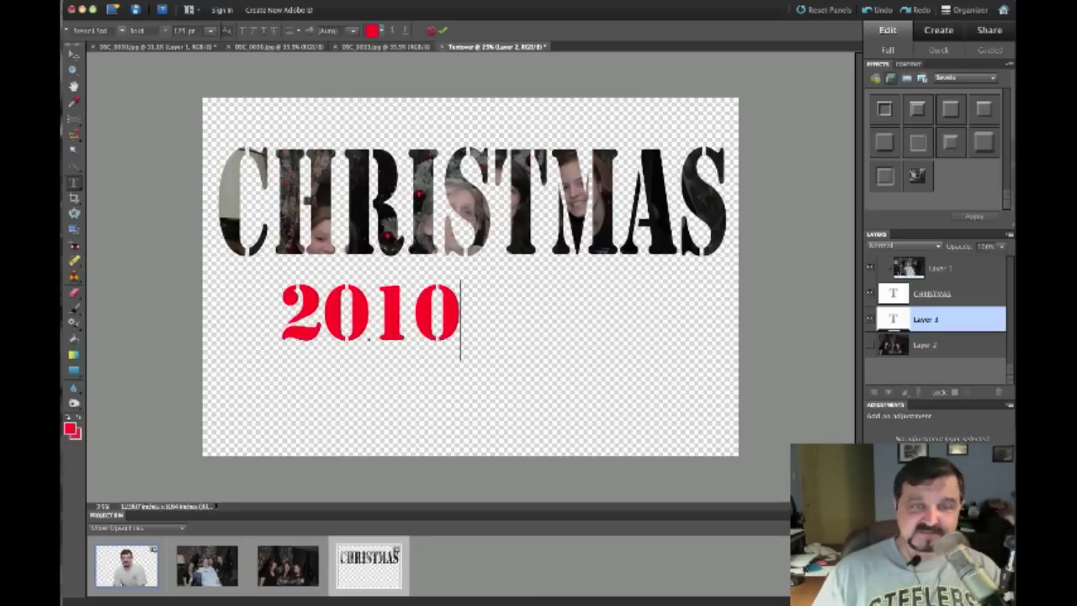
click(74, 54)
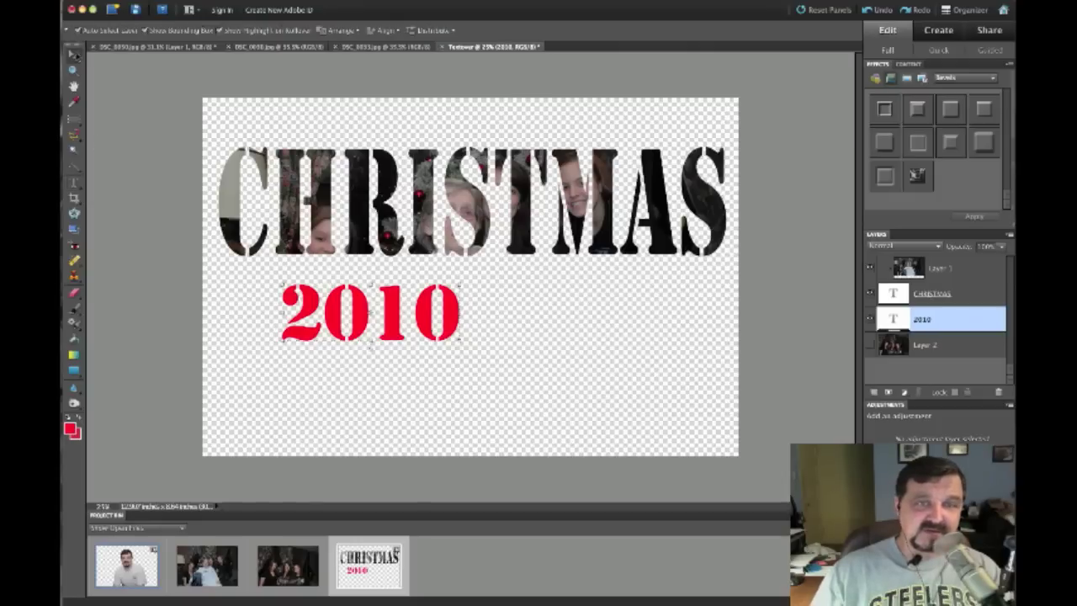
Move the 2010 text beneath the middle of CHRISTMAS, scale it proportionally to about 152%, and commit the transformation.
drag(373, 309, 474, 334)
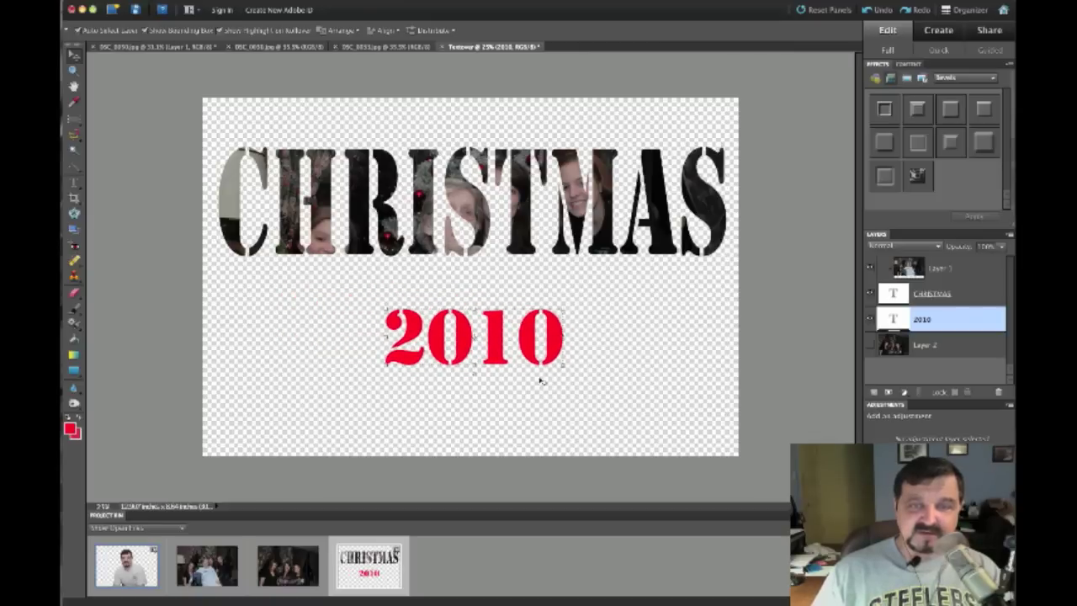
click(563, 367)
drag(564, 368, 656, 418)
drag(544, 349, 508, 336)
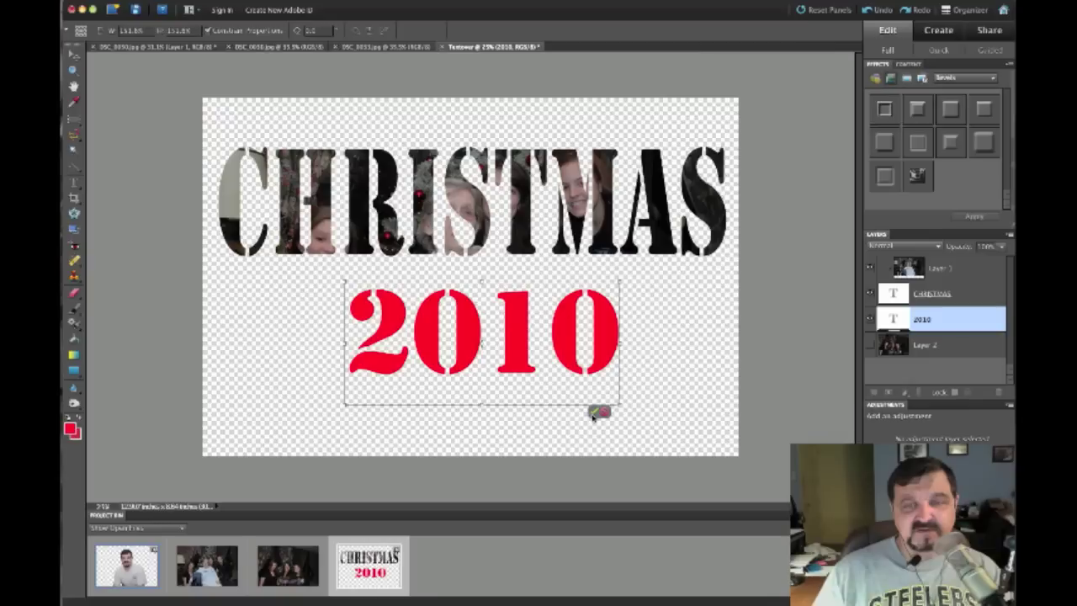
click(594, 412)
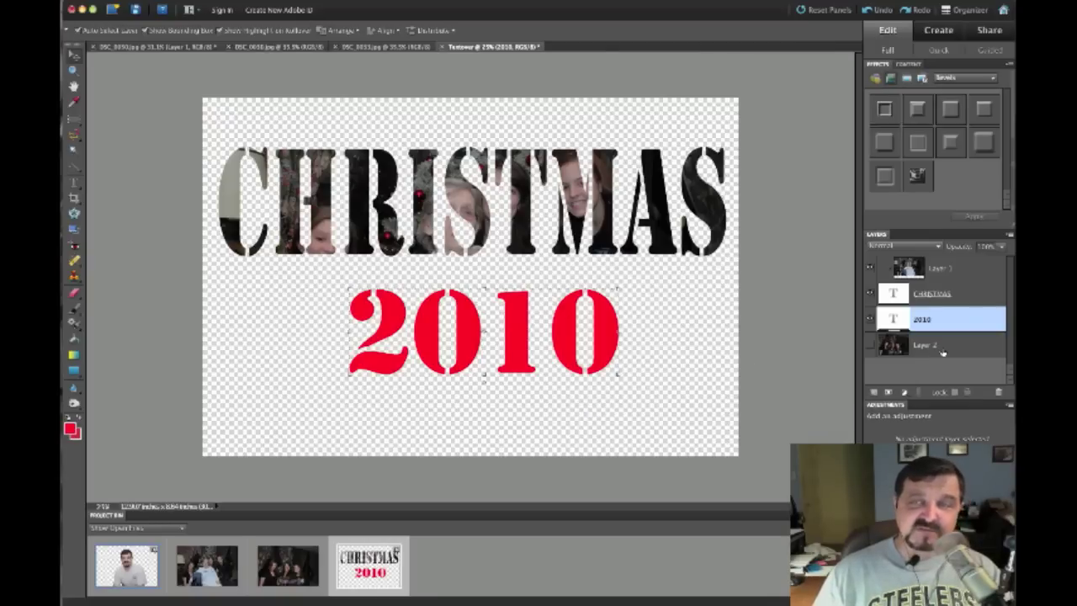
Clip the three-women photo layer to the 2010 text beneath it, make it visible, and shift the photo so the faces show in the digits.
drag(941, 352, 943, 321)
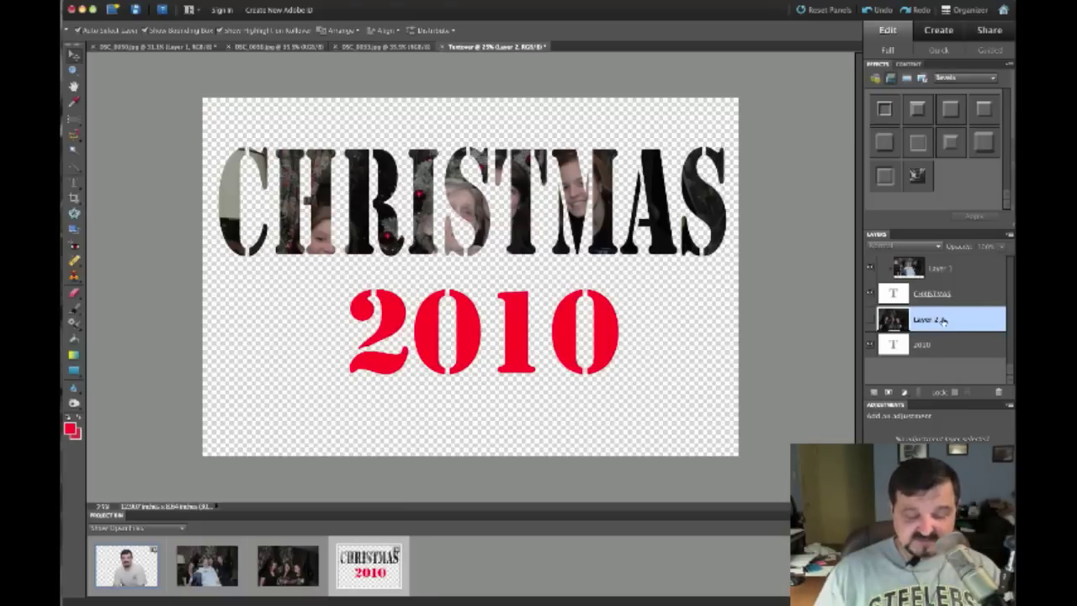
key(super+g)
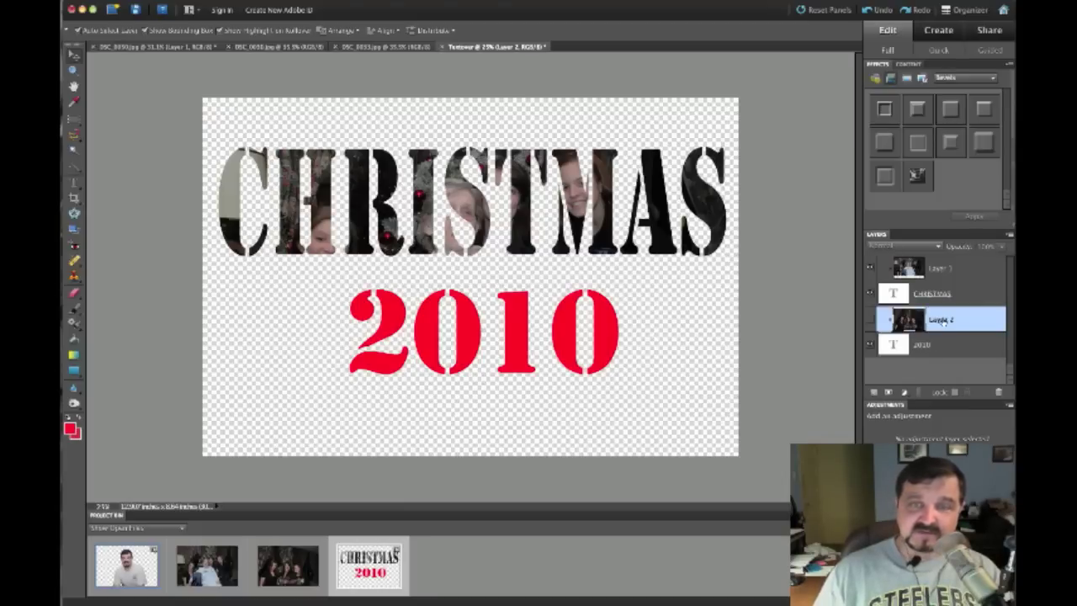
click(939, 343)
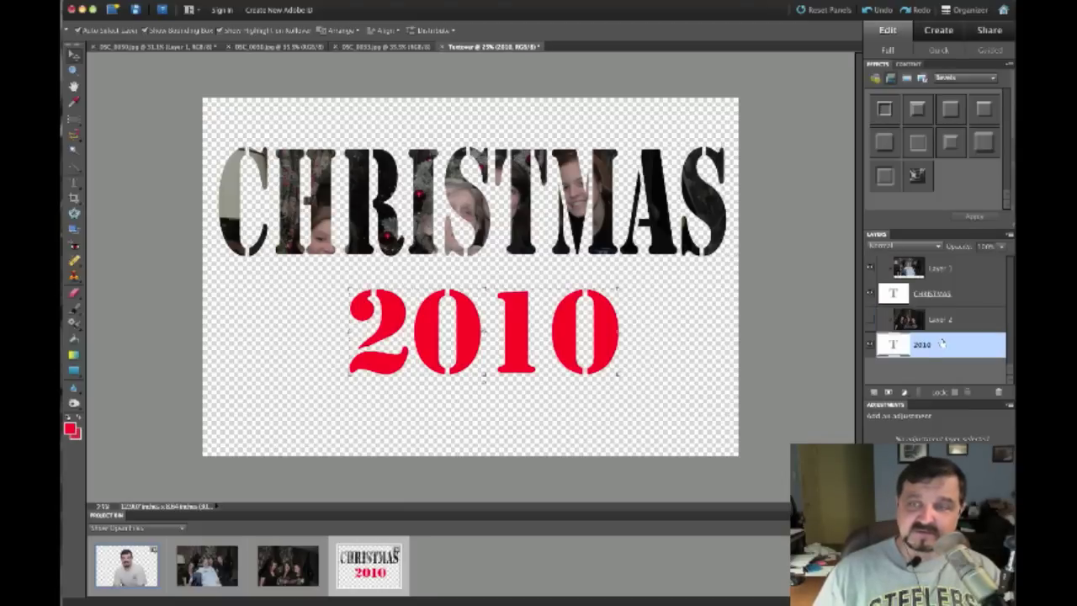
click(871, 321)
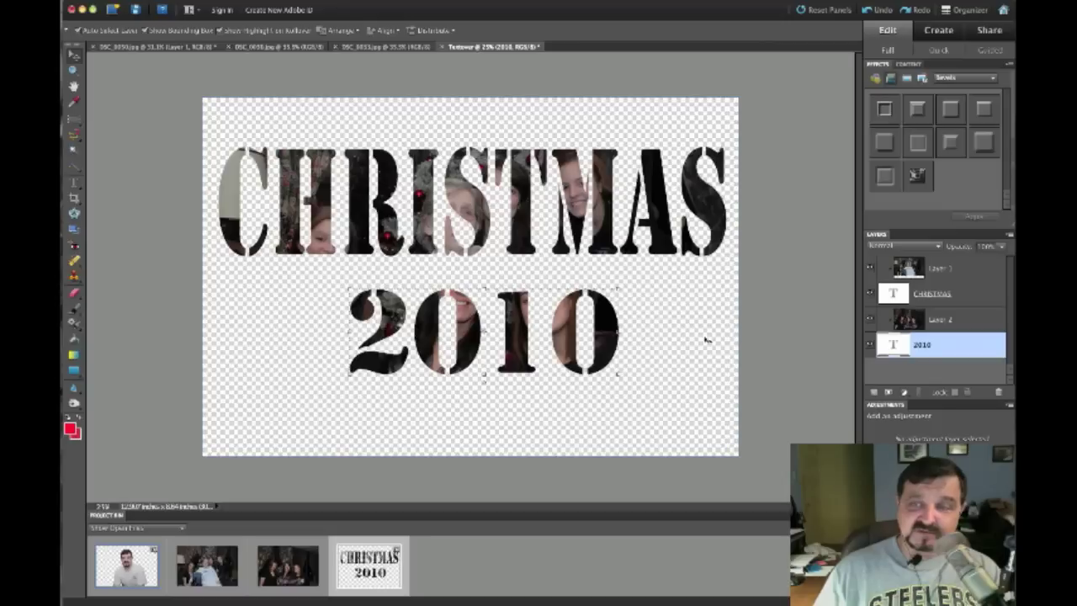
click(936, 319)
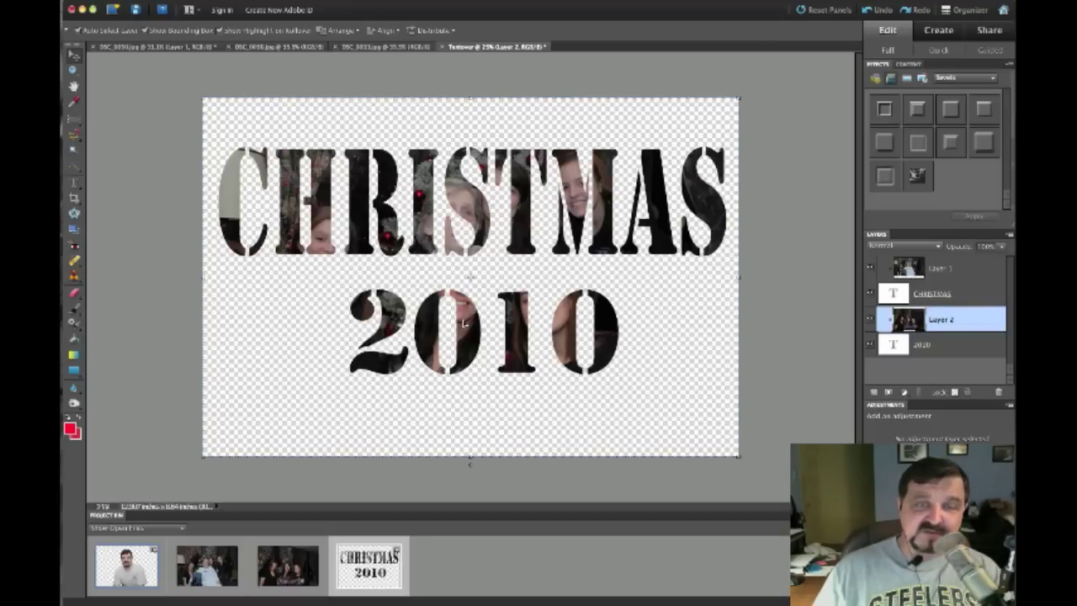
drag(464, 323, 510, 362)
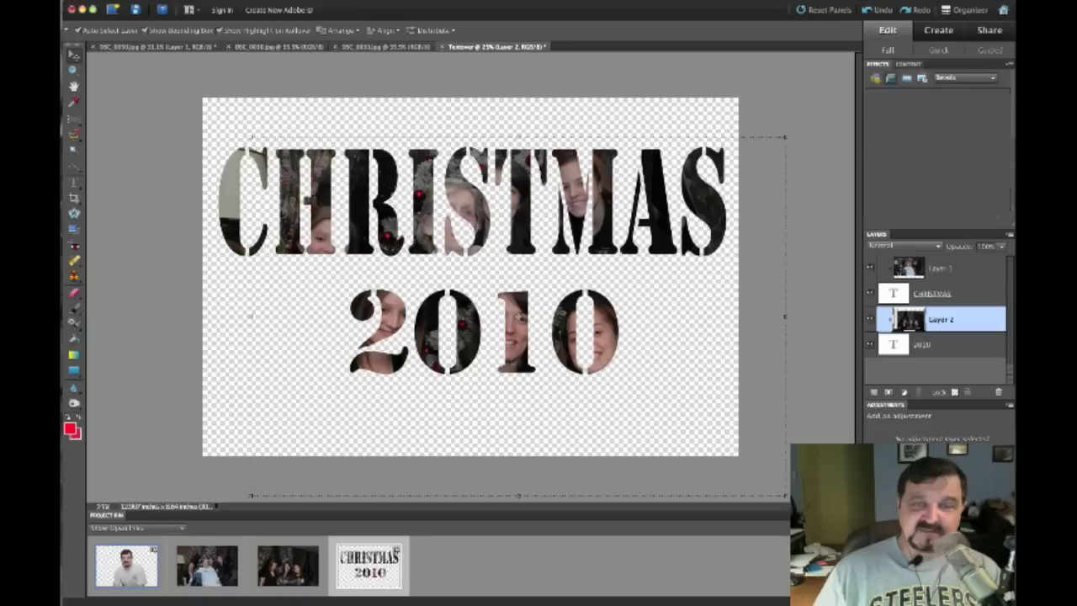
Try to add a blank layer beneath the 2010 text and clip the three-women photo again.
click(932, 346)
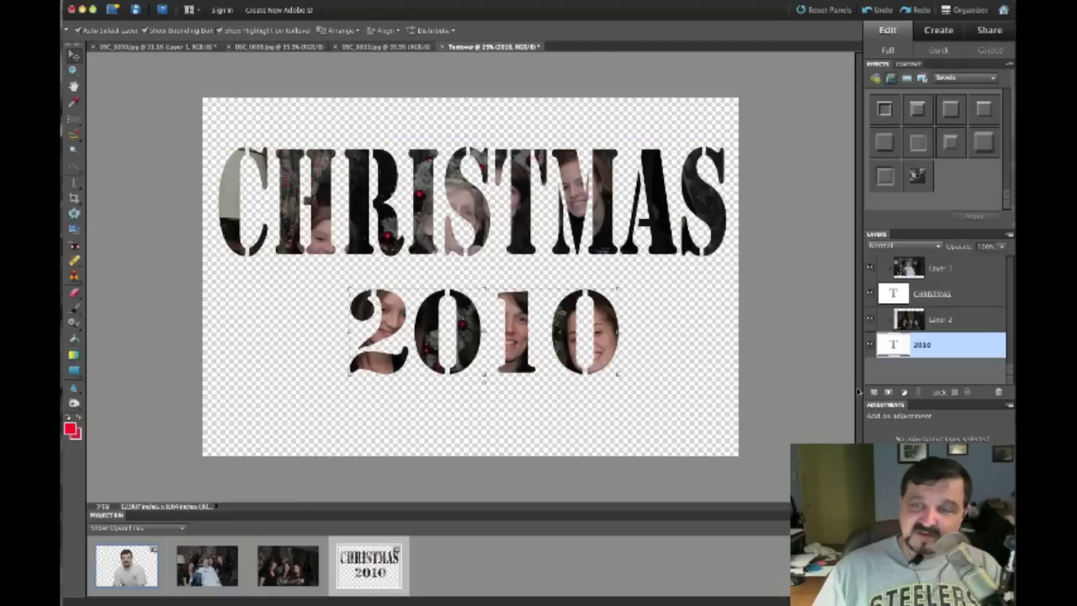
click(873, 393)
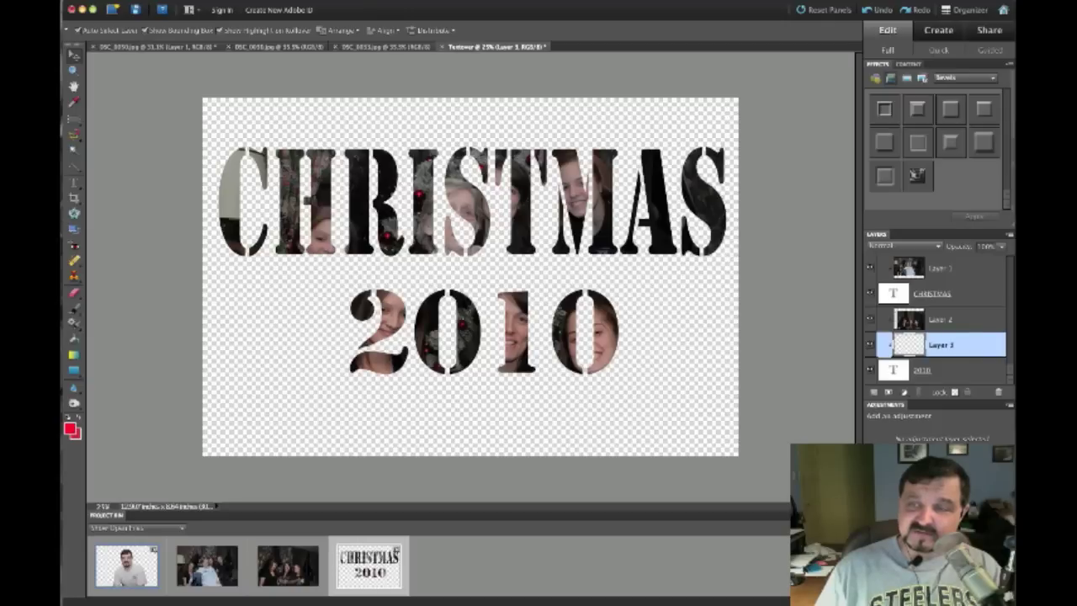
drag(921, 368, 921, 344)
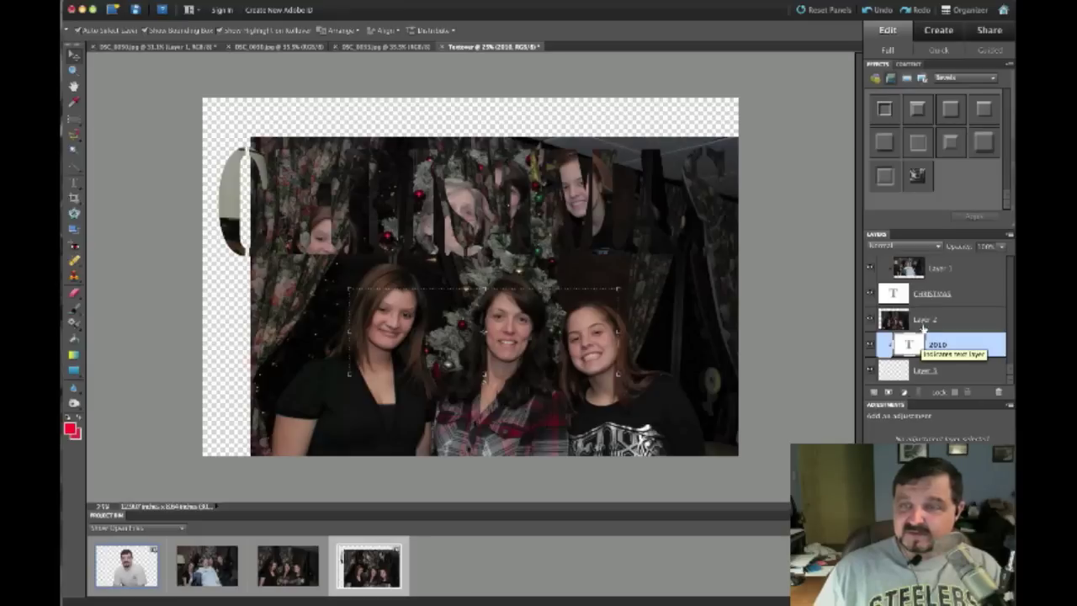
click(924, 324)
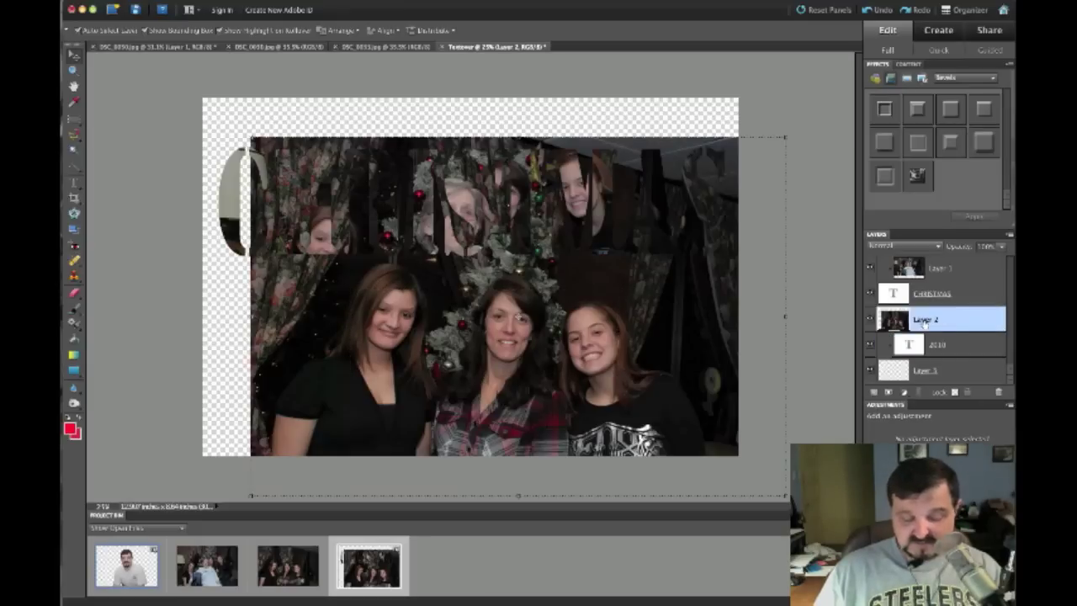
key(super+g)
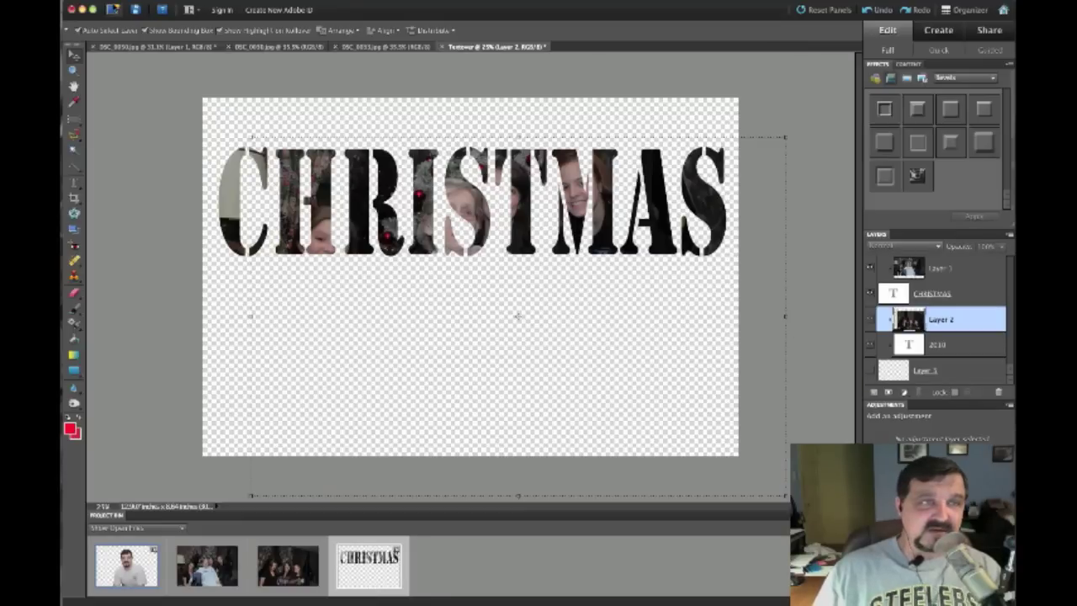
Undo the last photo clipping and the reordering of the 2010 text layer.
click(75, 1)
click(84, 6)
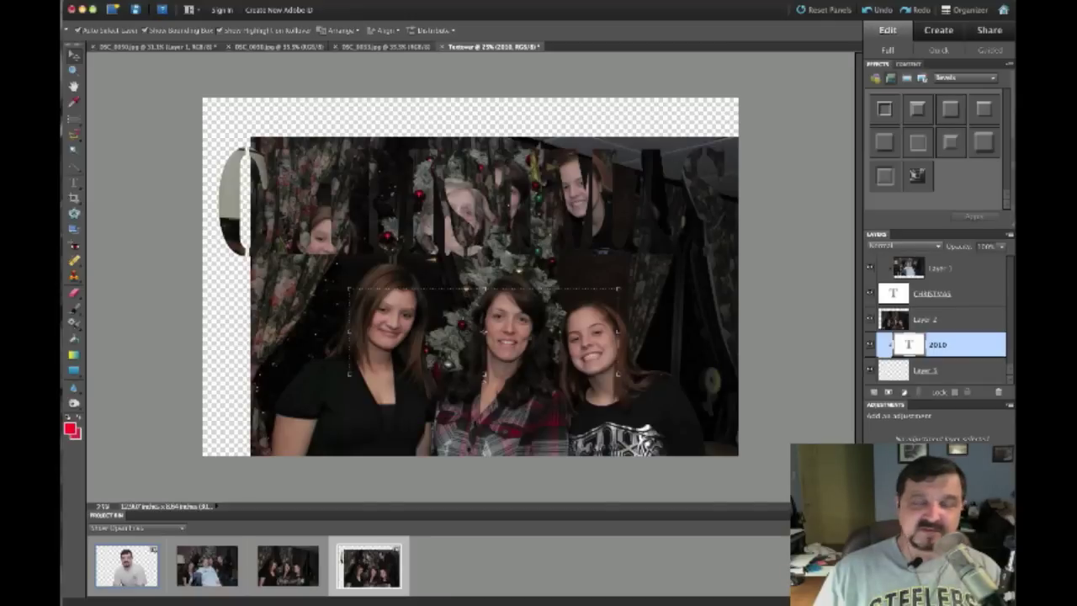
click(75, 1)
click(84, 6)
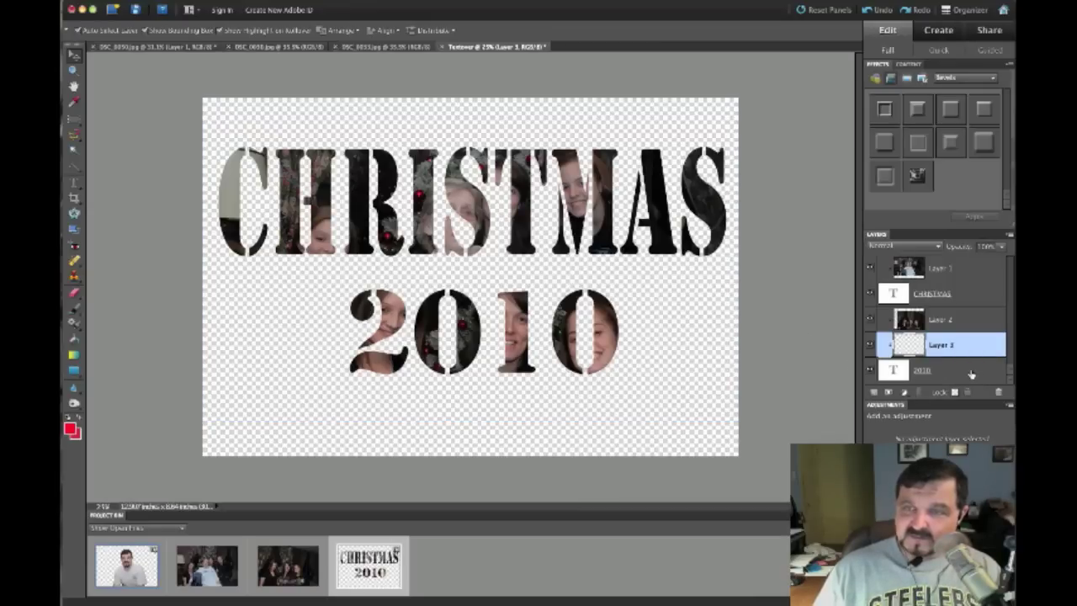
Add a blank layer at the top of the layer stack and move it to the very bottom, beneath 2010.
click(923, 266)
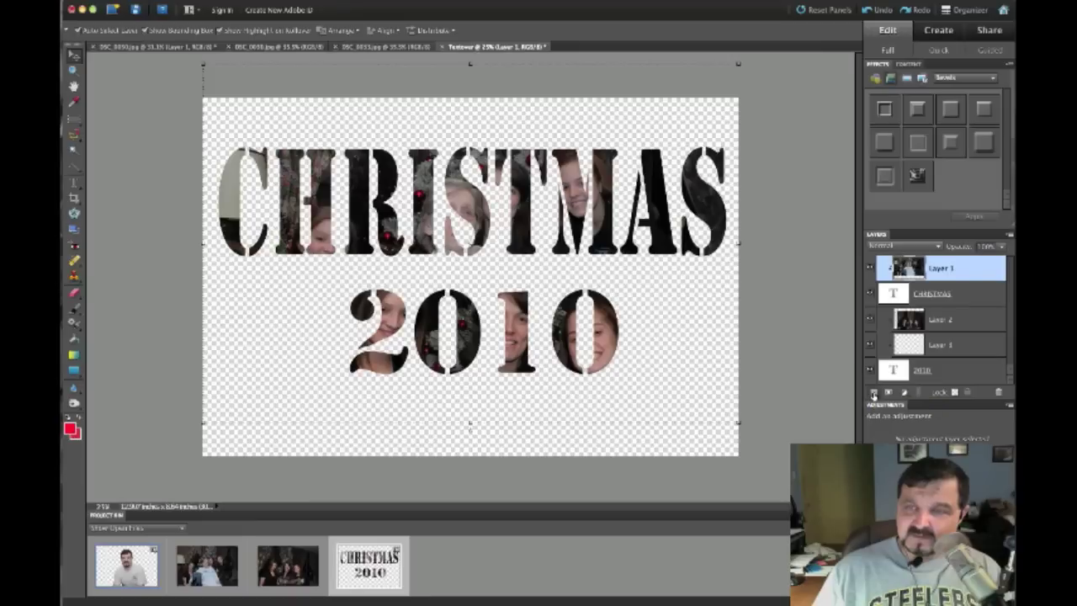
click(873, 393)
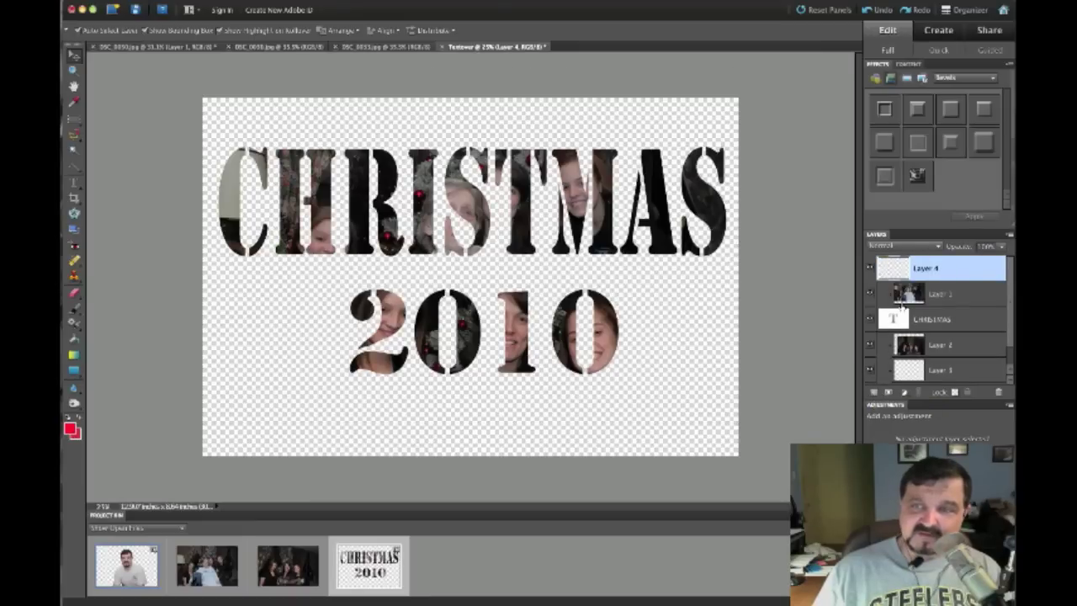
drag(900, 268, 924, 387)
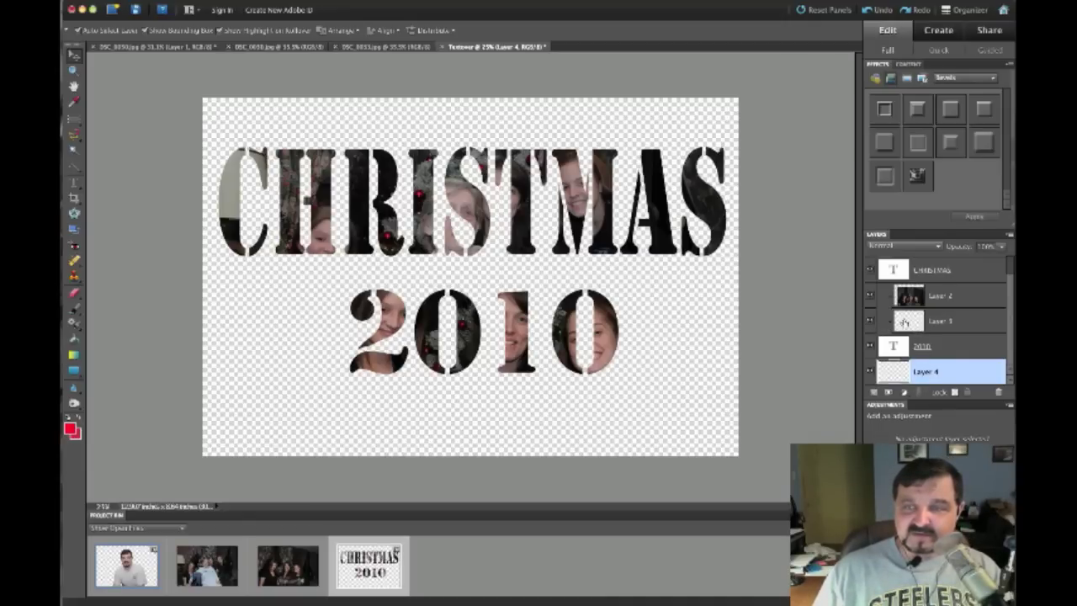
Delete the empty Layer 3 between the three-women photo and the 2010 text.
click(913, 322)
right_click(913, 319)
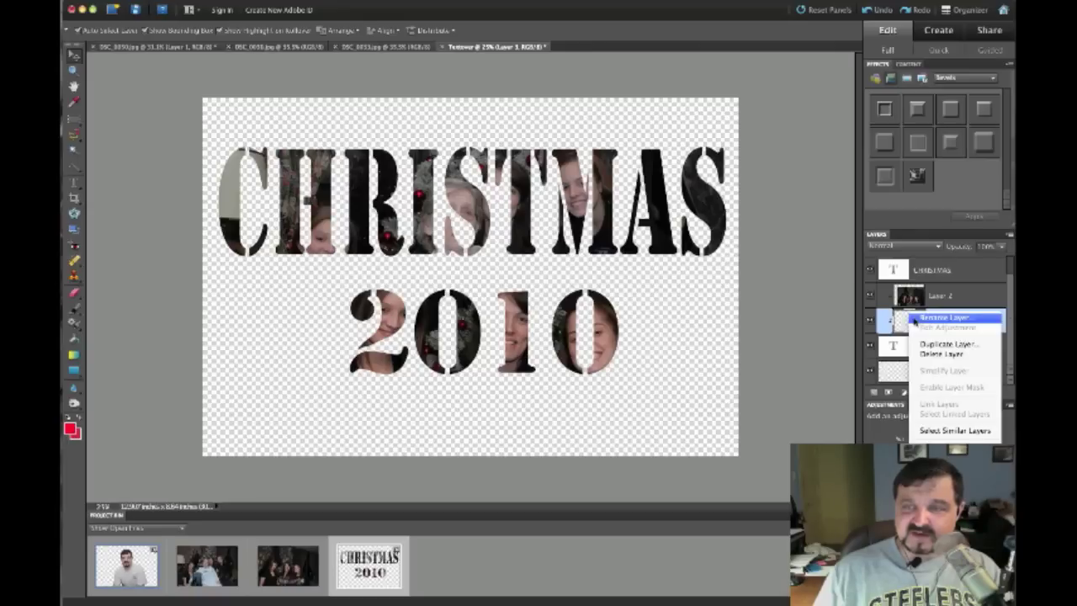
click(922, 356)
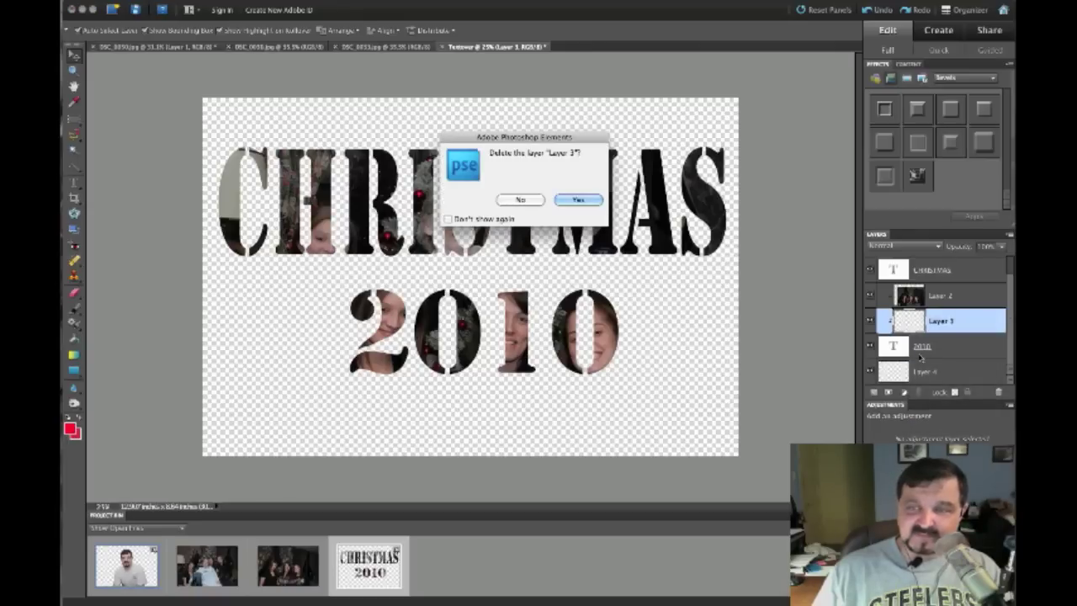
click(588, 199)
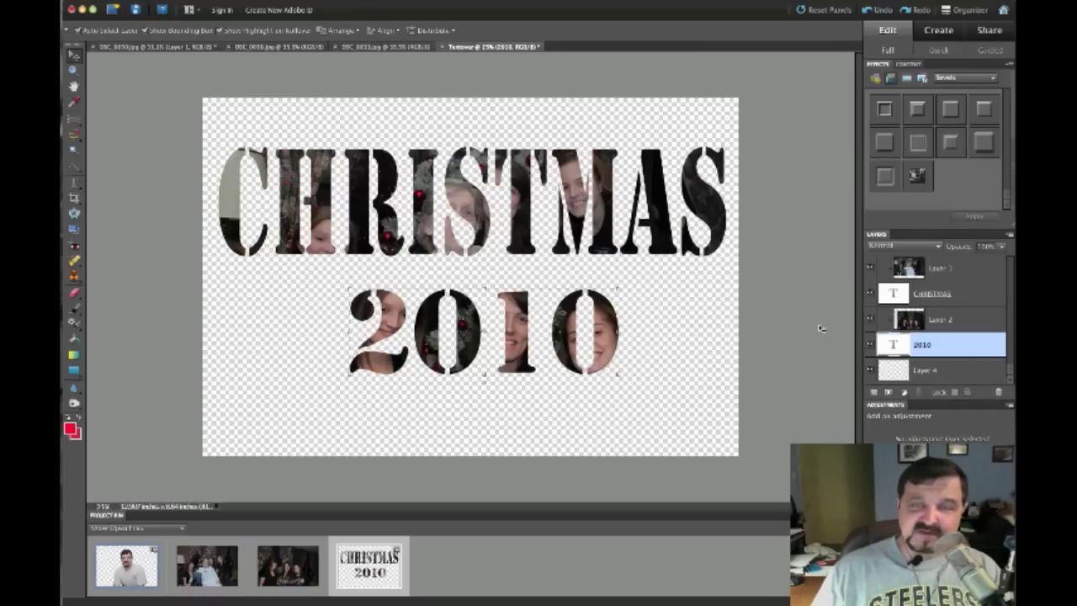
Fill the blank bottom layer with a rainbow gradient drawn diagonally from the canvas's upper-left corner to its lower-right corner.
click(893, 370)
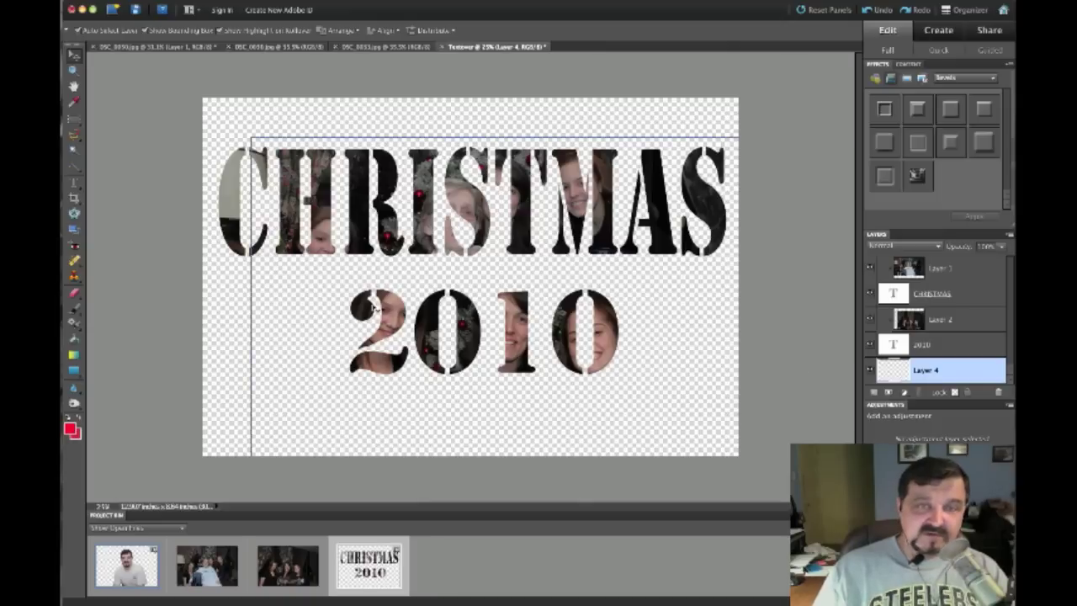
click(74, 355)
click(106, 31)
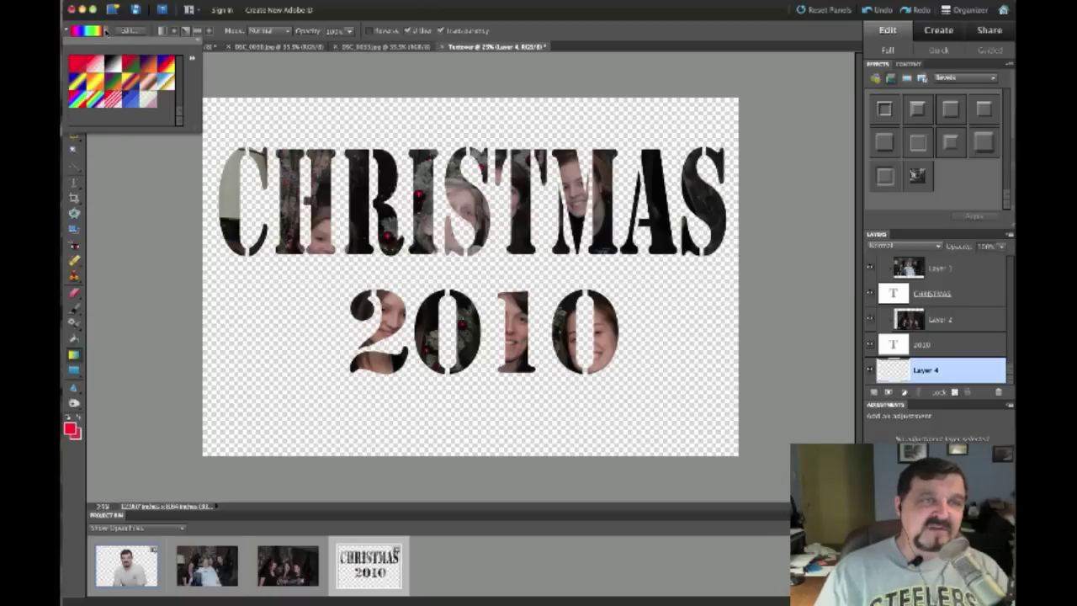
double_click(78, 101)
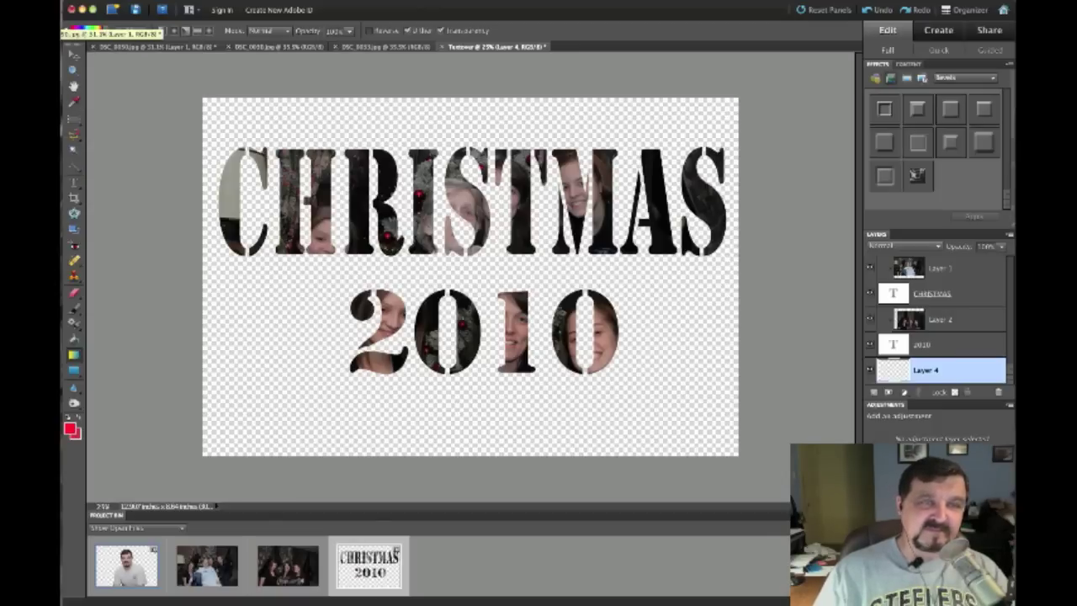
drag(208, 103, 711, 432)
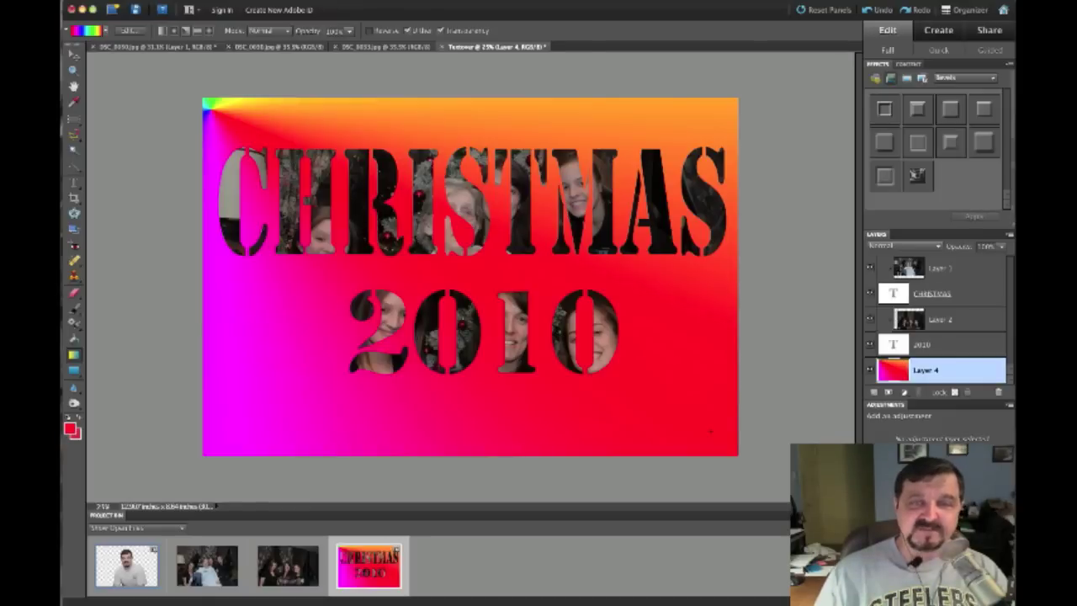
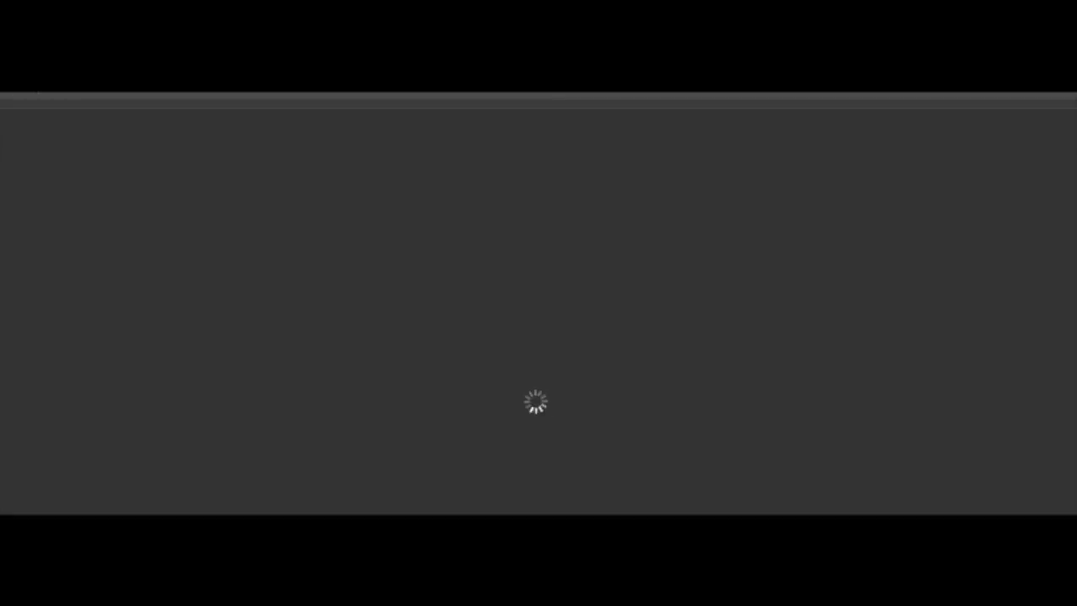
Show the uploaded media from June 12, 2011.
click(74, 163)
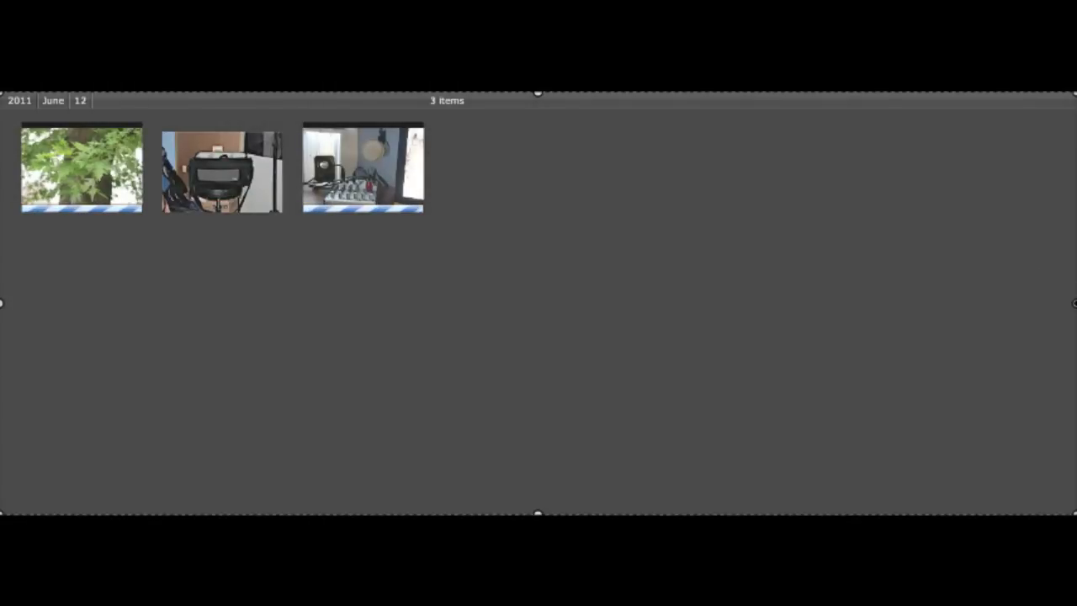
drag(1073, 301, 735, 283)
drag(366, 513, 373, 341)
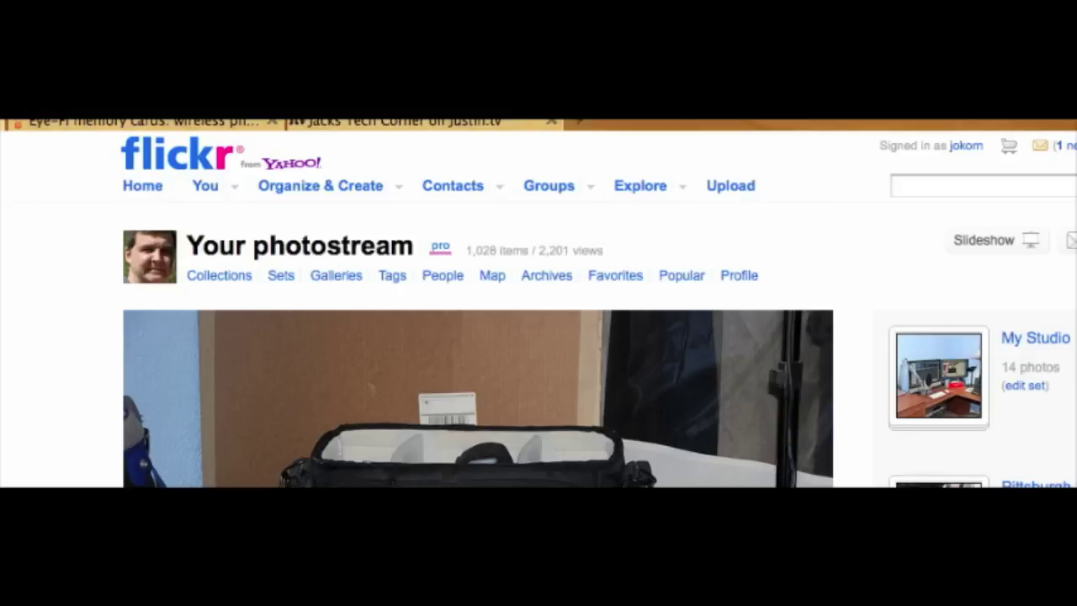
Switch from Flickr to the Eye-Fi card settings and review the computer and online photo upload options and the network settings.
key(ctrl+Tab)
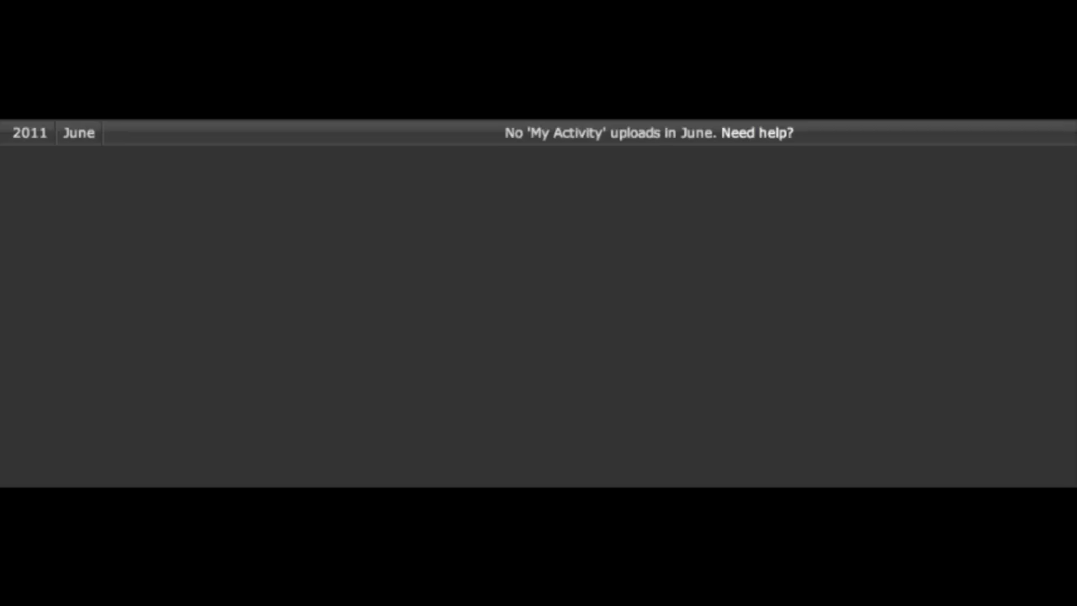
click(72, 261)
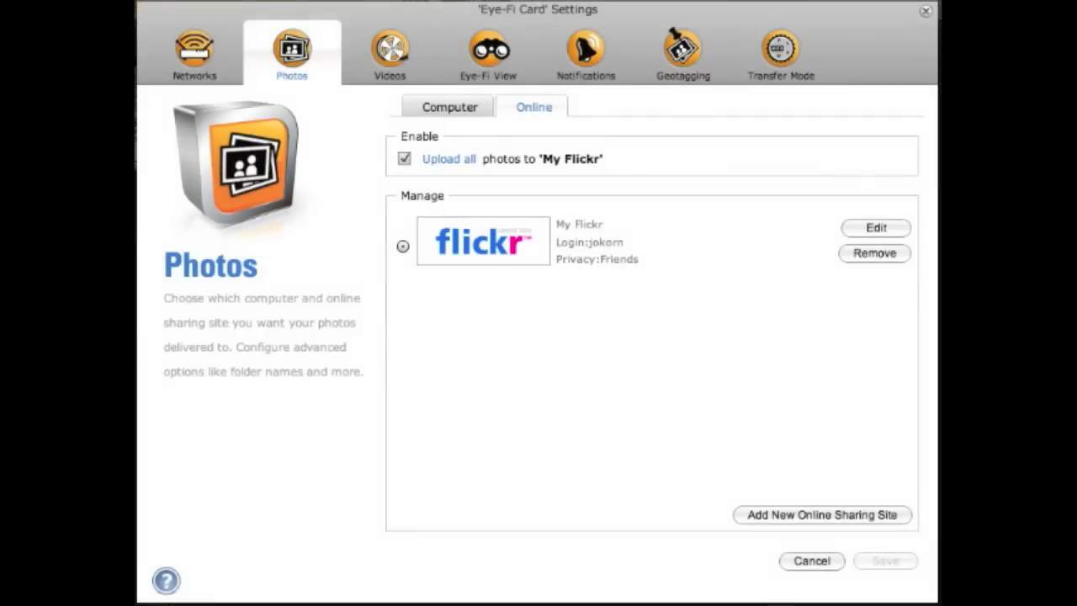
click(443, 111)
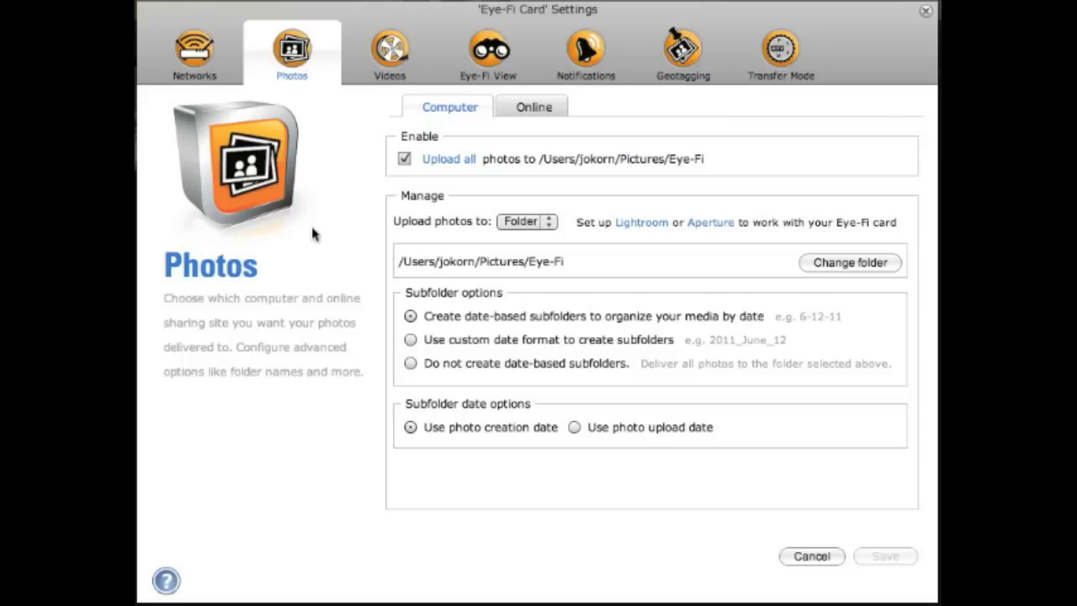
click(534, 108)
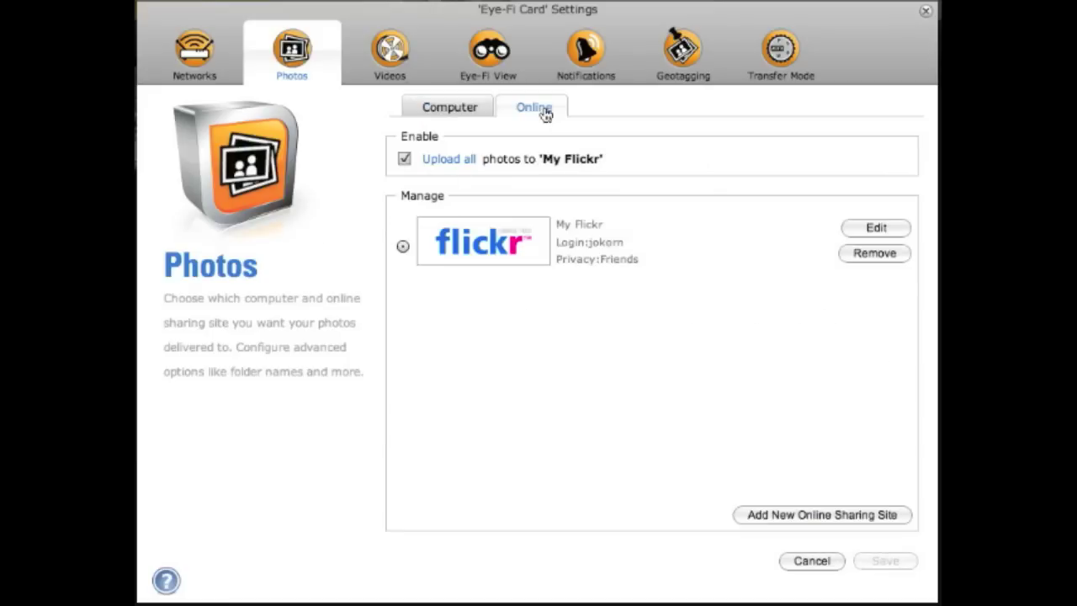
click(444, 109)
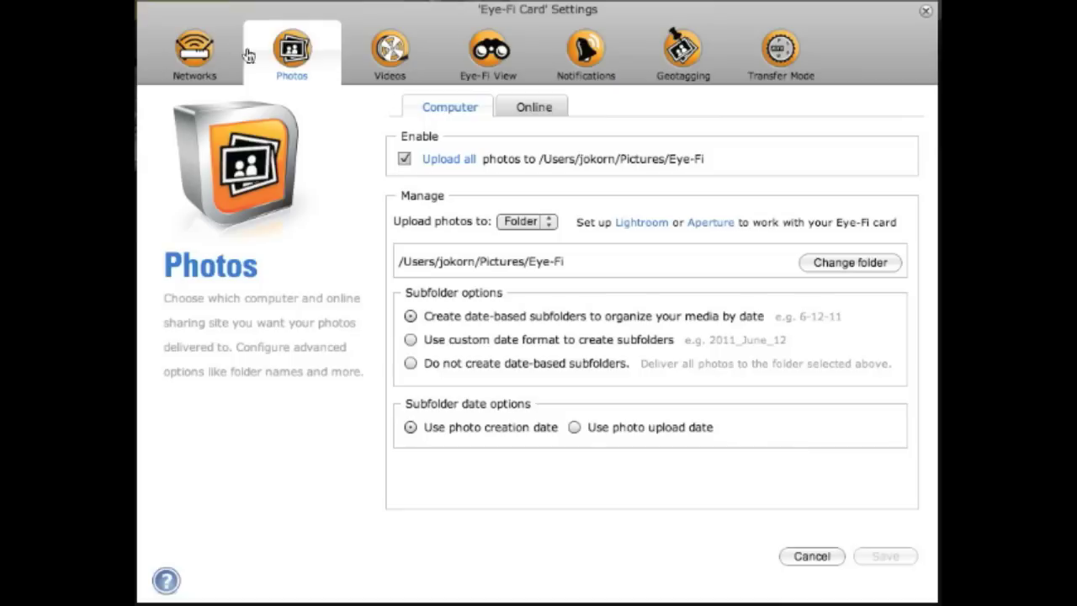
click(200, 56)
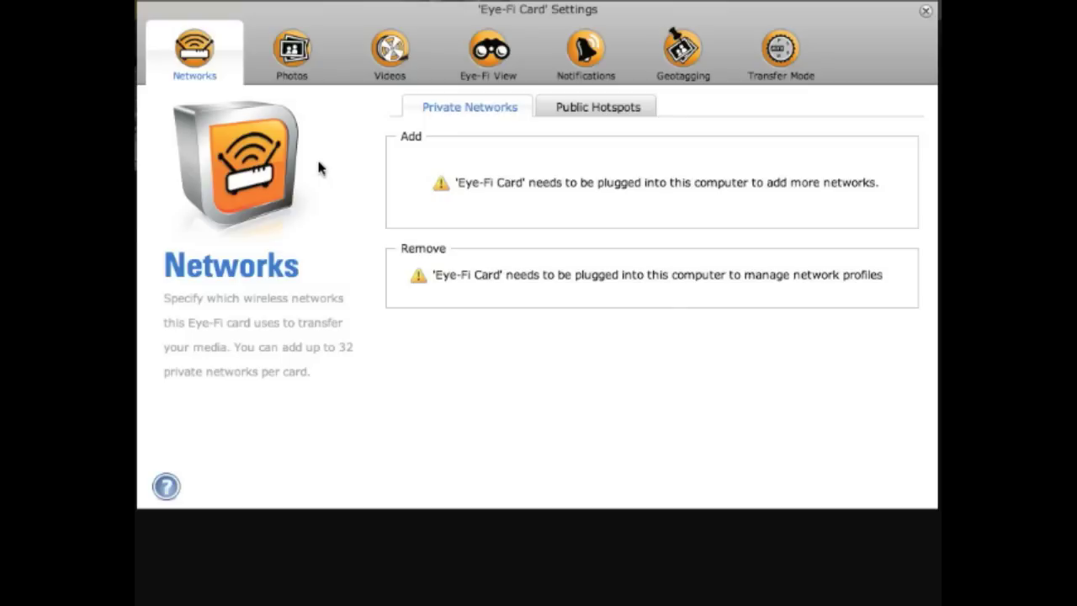
Examine the card's computer and online photo upload options, along with its private network and public hotspot settings.
click(298, 50)
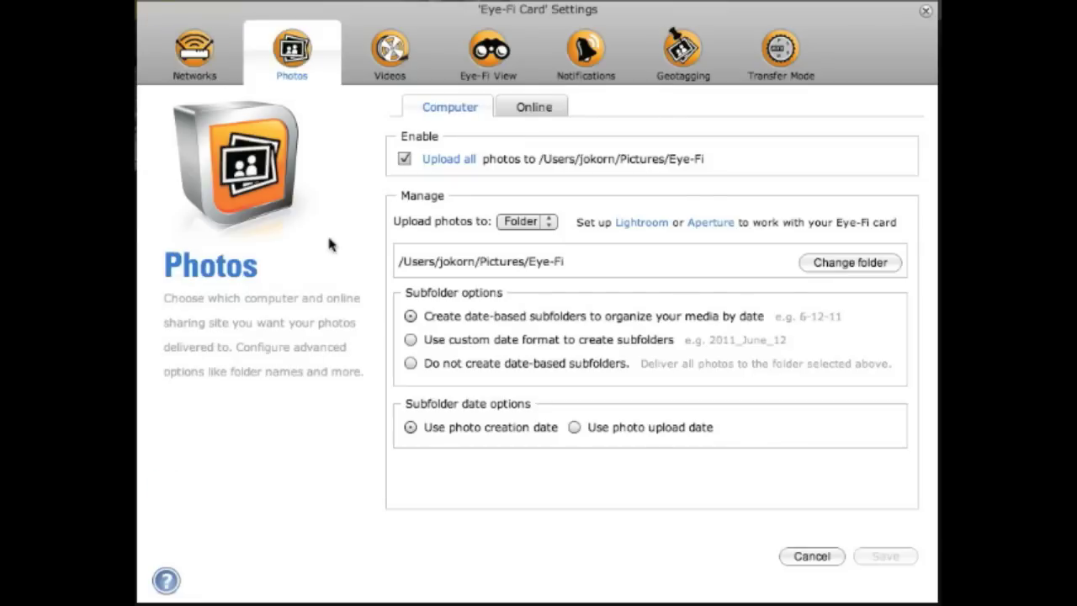
click(536, 111)
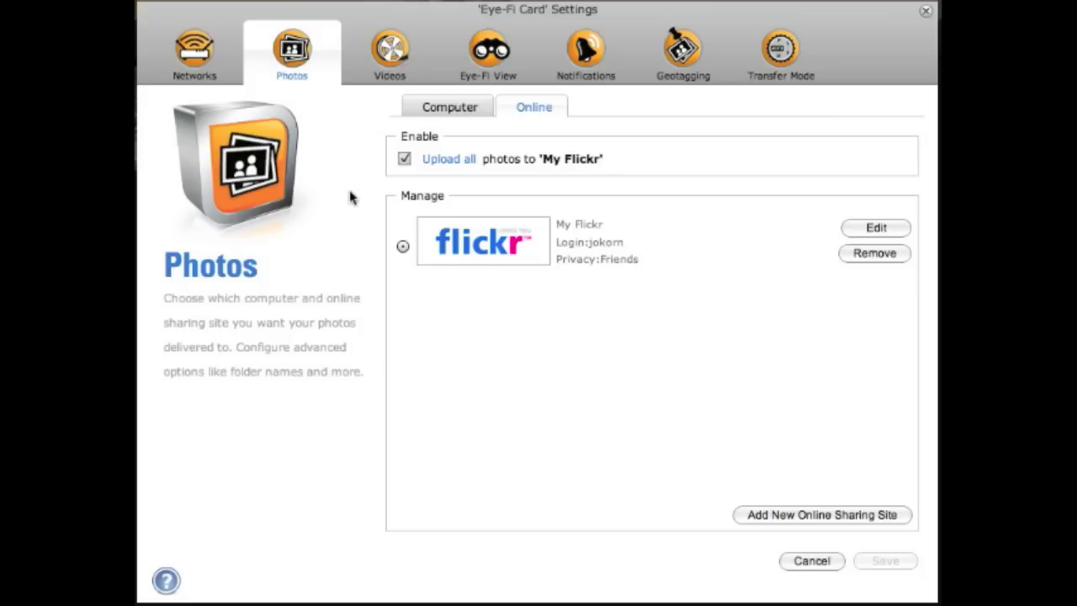
click(195, 54)
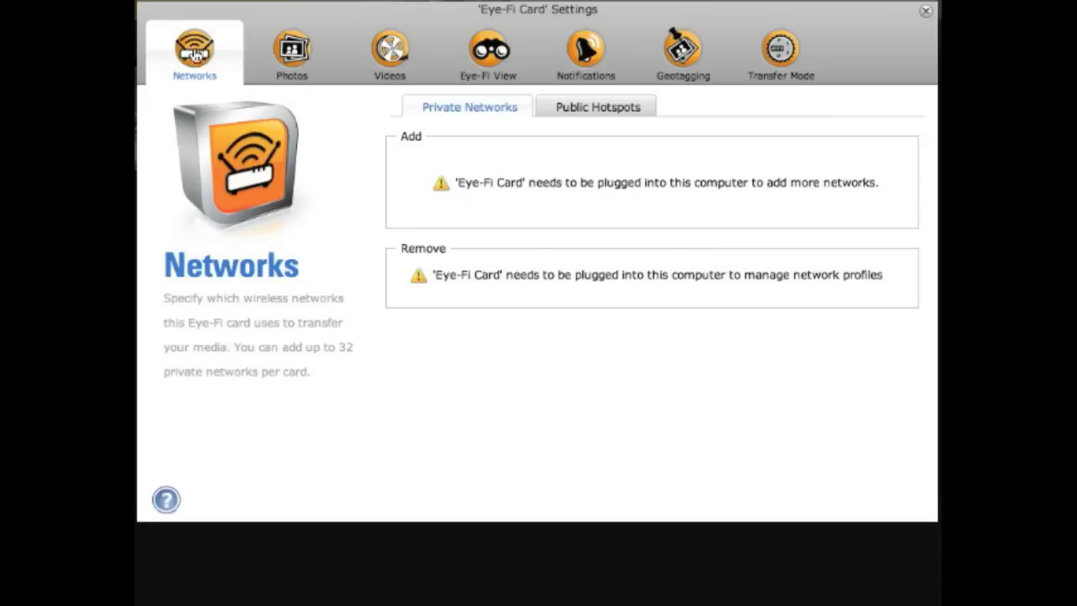
click(577, 110)
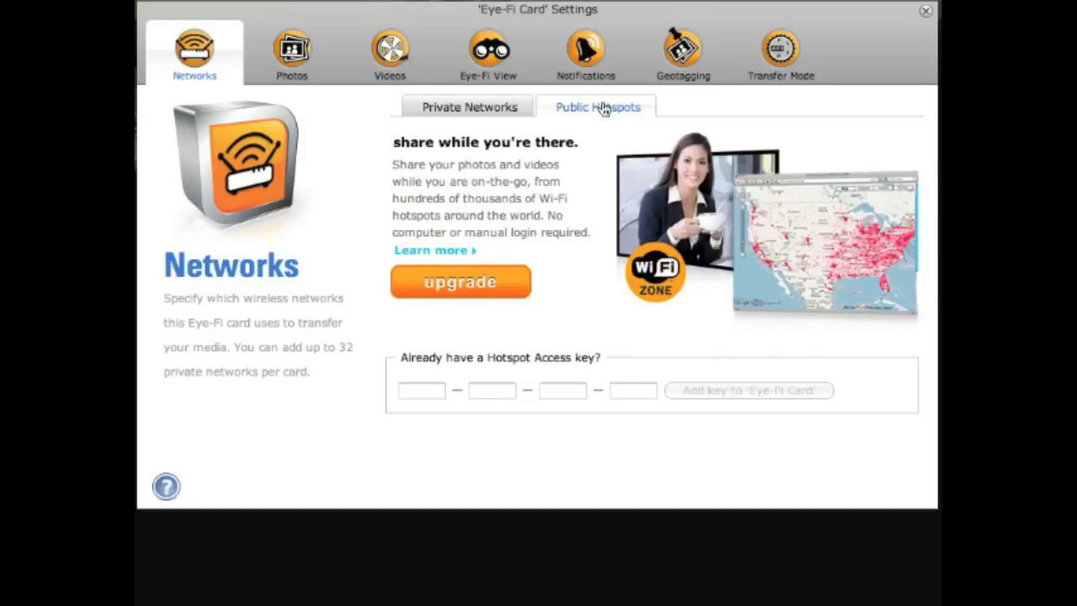
click(437, 112)
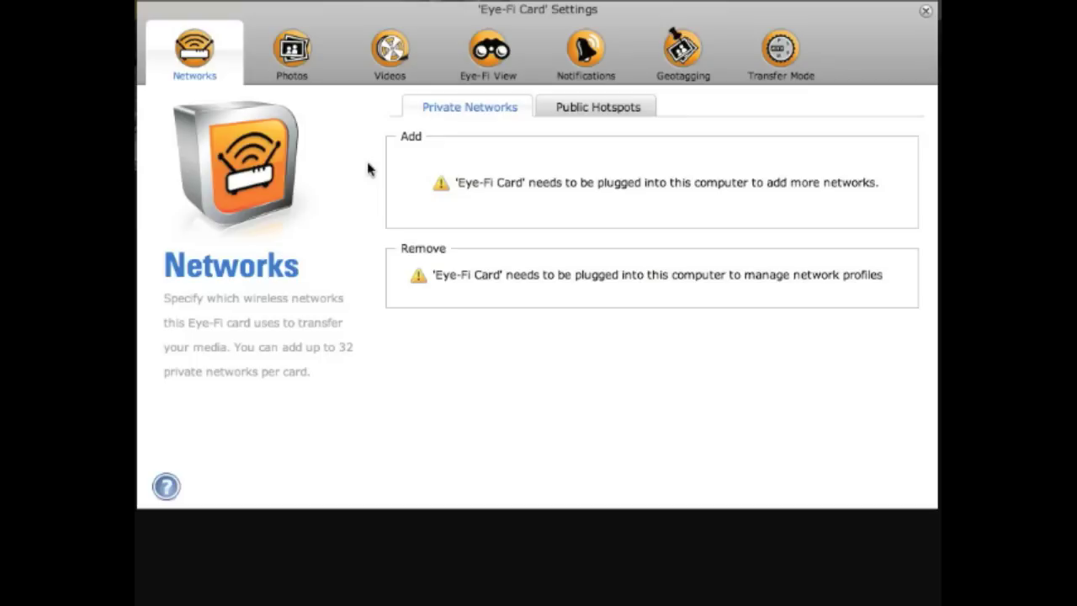
Examine the Eye-Fi View options and the computer and online video upload options, and close the card settings.
click(479, 57)
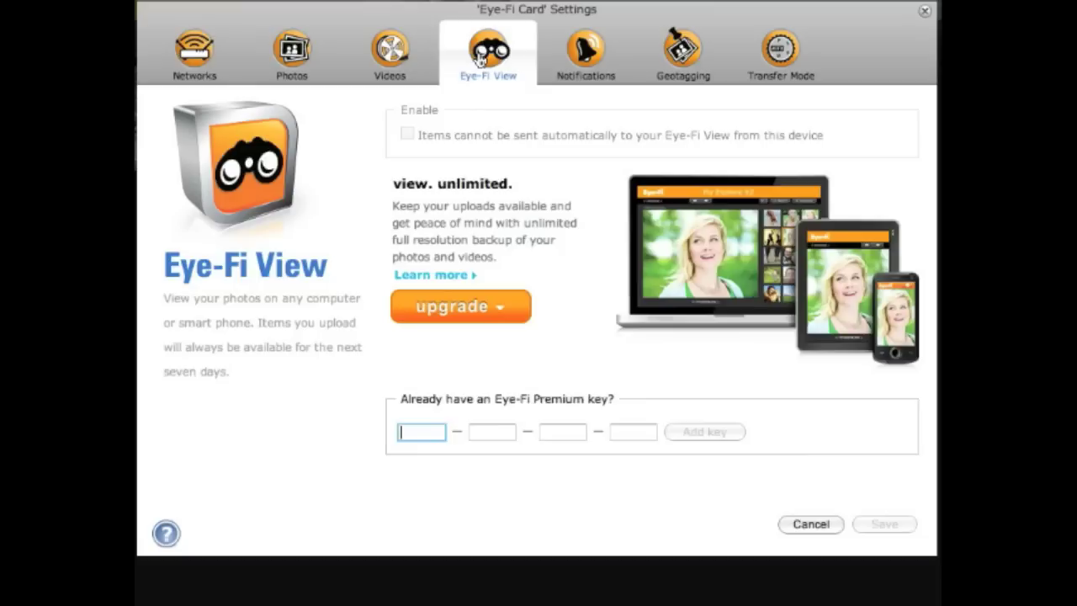
click(387, 57)
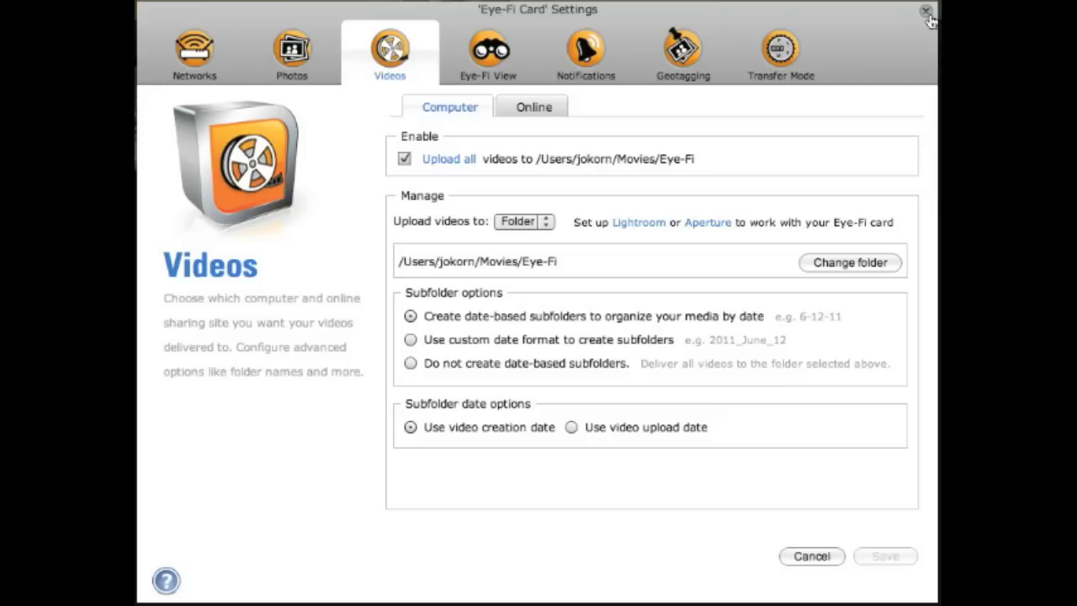
click(535, 108)
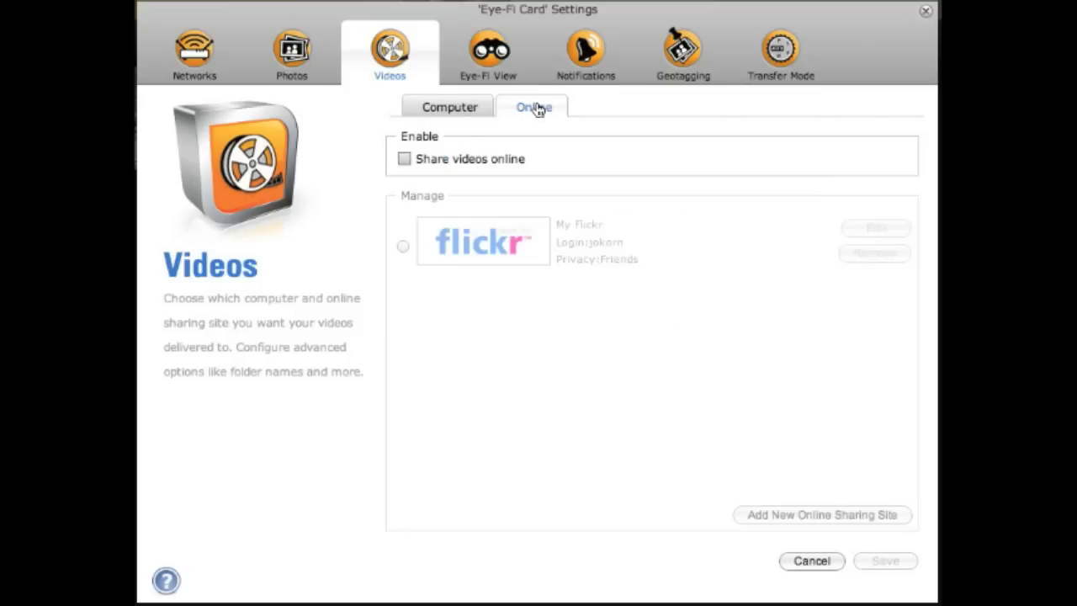
click(460, 107)
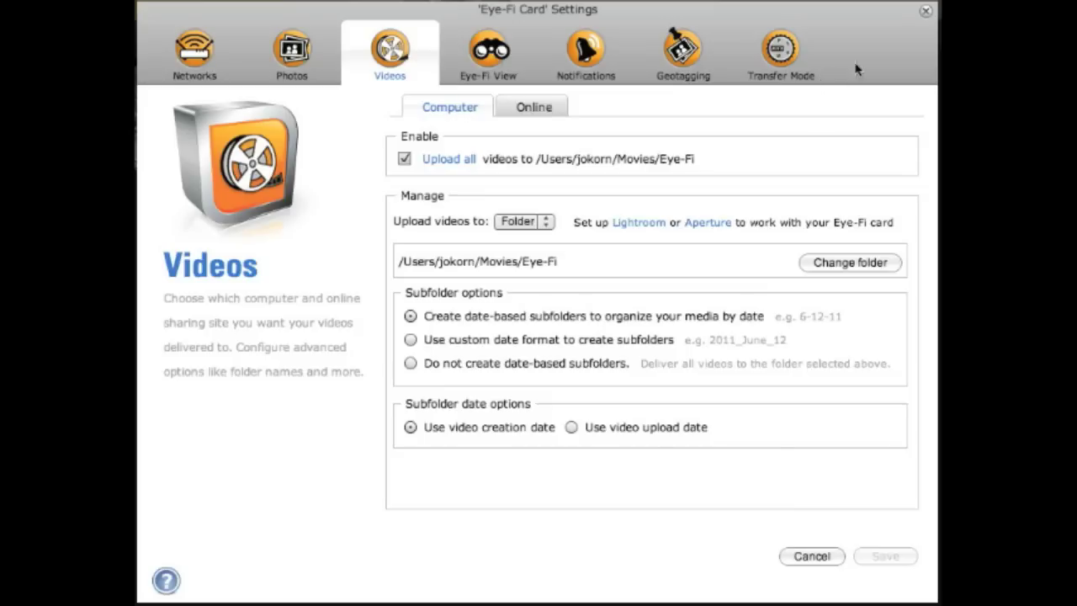
click(925, 11)
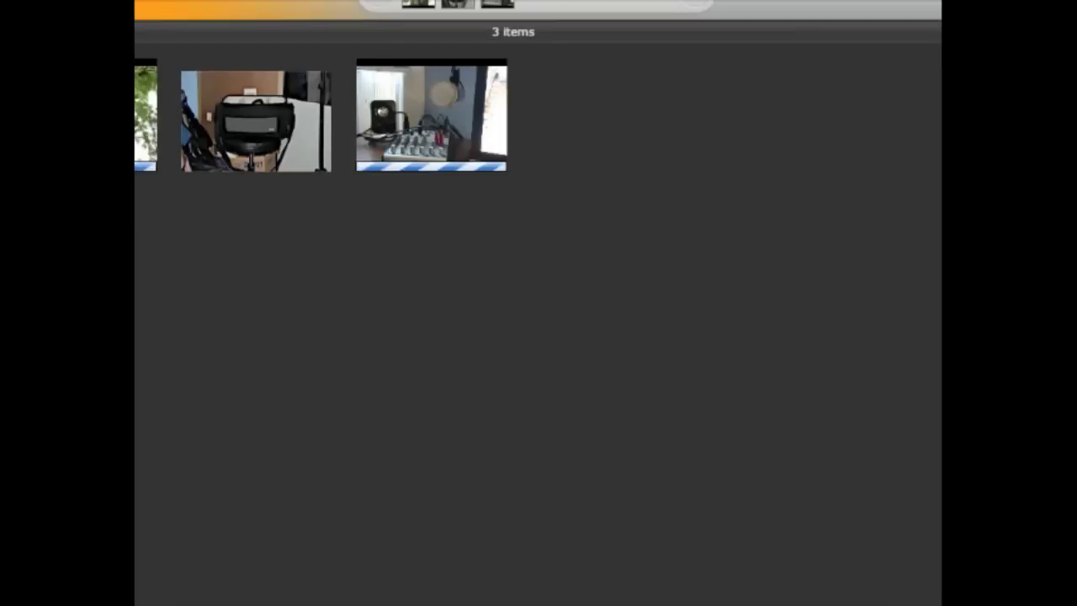